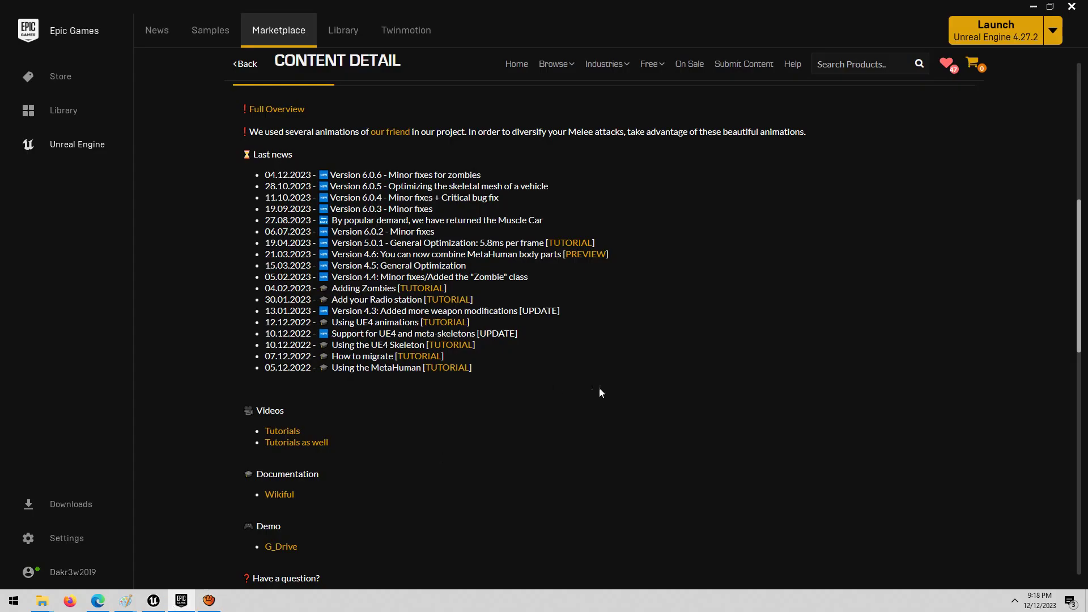
# Step: Review the Modern RPG BUNDLE v6.0.6 marketplace listing, including its version and description
pyautogui.scroll(9, 600, 390)
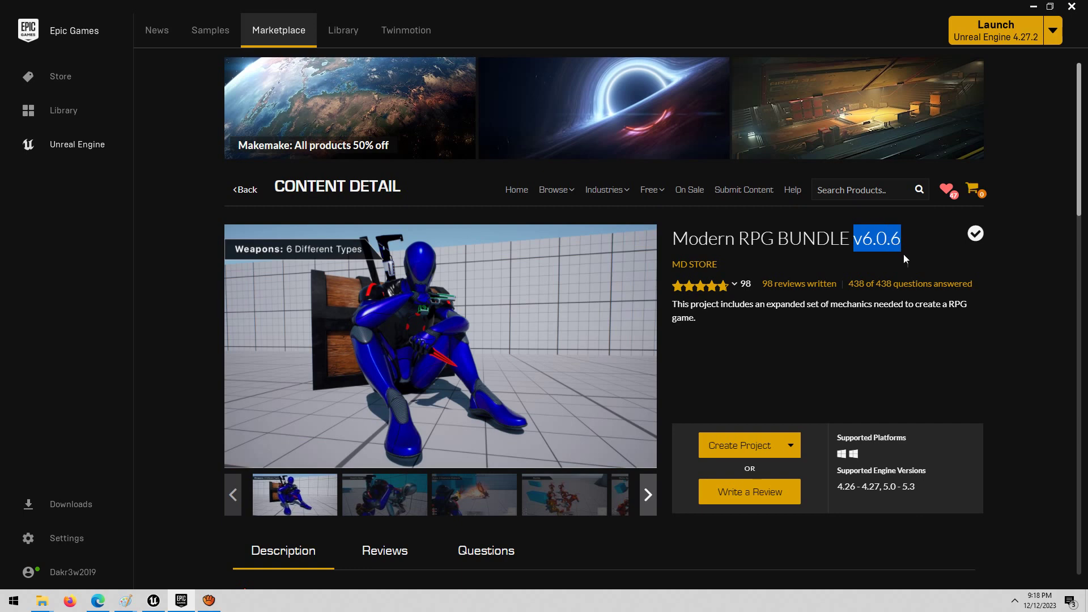
pyautogui.click(887, 268)
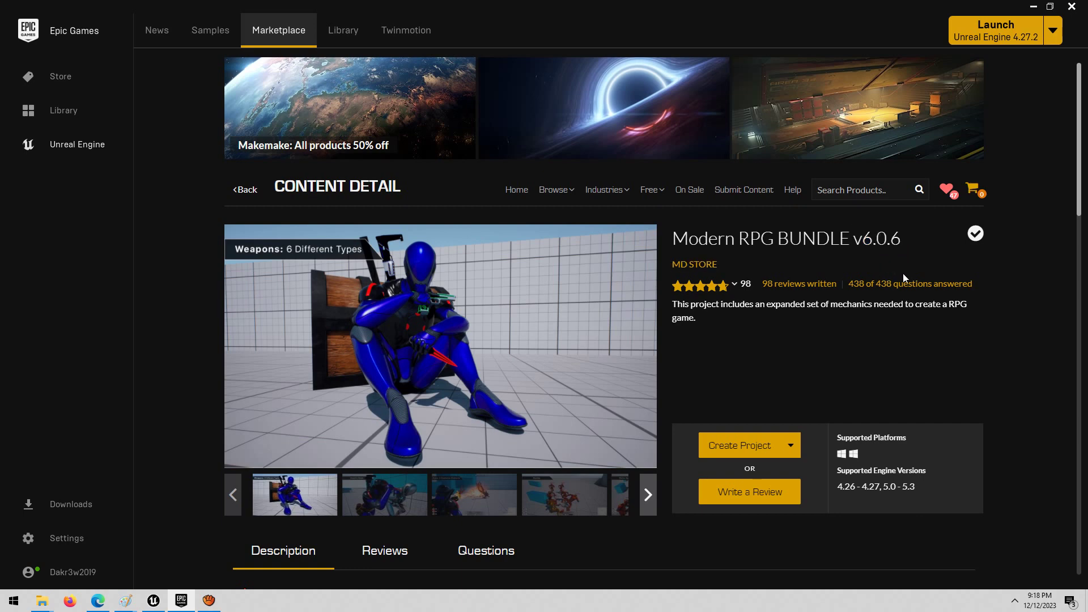
pyautogui.click(676, 238)
pyautogui.scroll(-4, 765, 327)
pyautogui.scroll(4, 656, 370)
# Step: Switch to the running Unreal preview, run the character along the road to the combat area's wall, and try melee attacks there
pyautogui.click(153, 600)
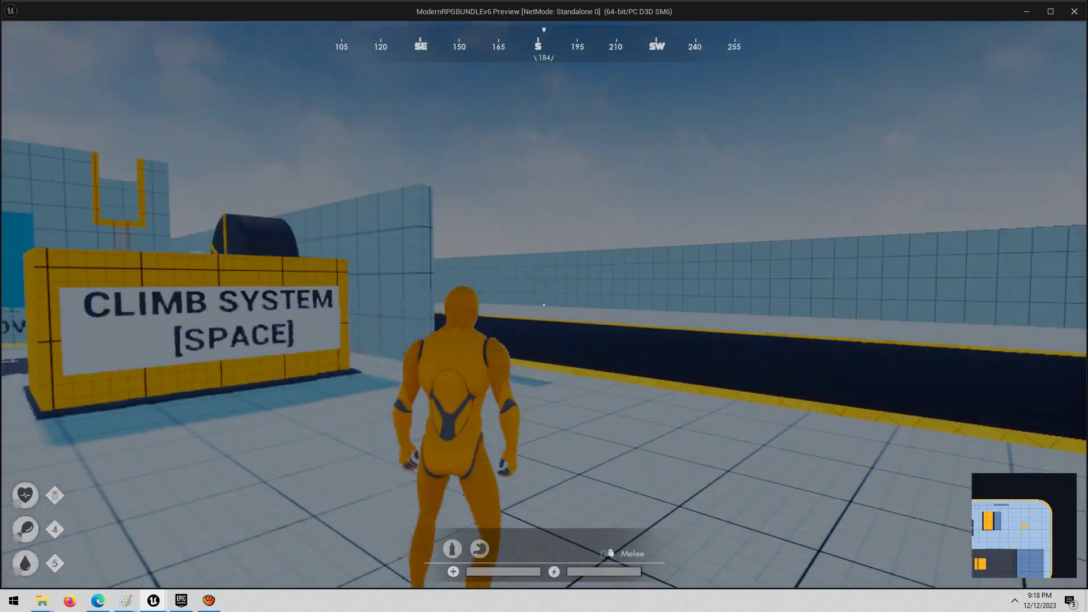
pyautogui.press('w')
pyautogui.press('w')
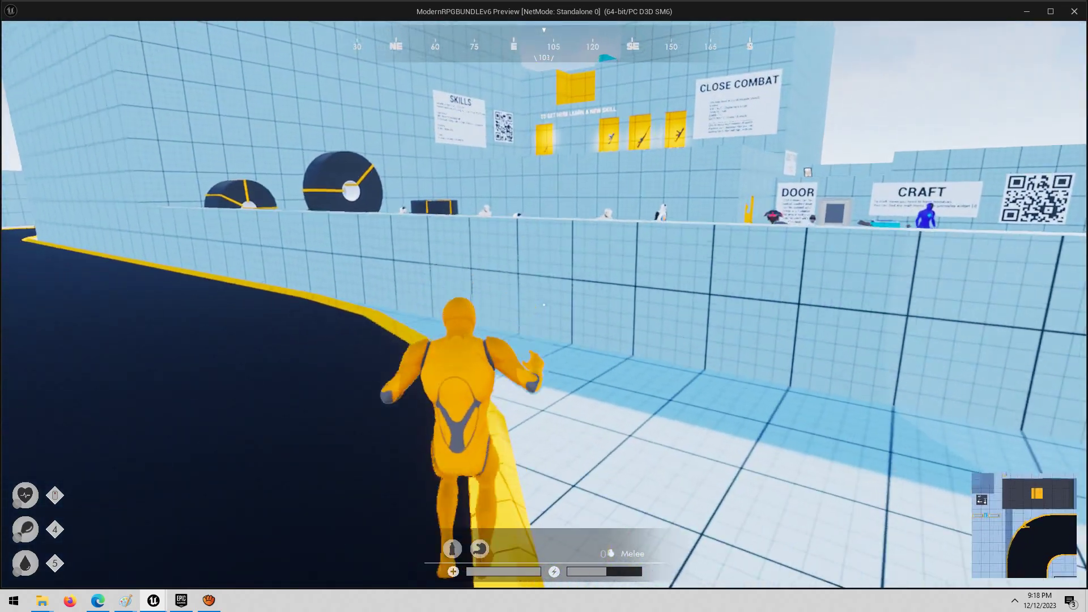
pyautogui.click(544, 305)
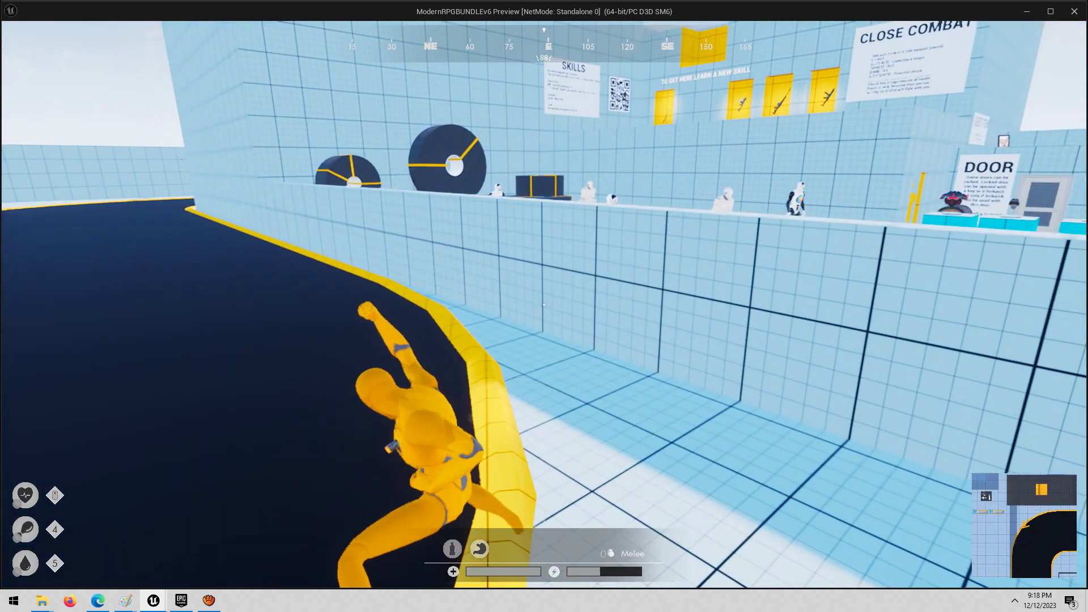
pyautogui.click(544, 305)
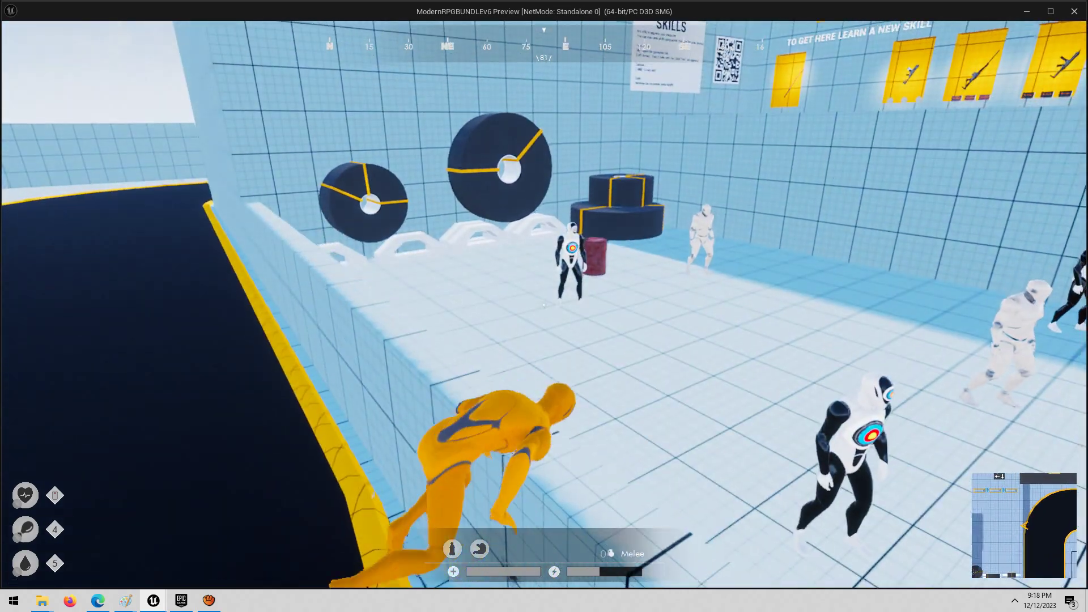
# Step: Test jumps and further melee attacks along the combat area's wall, and end the preview
pyautogui.press('space')
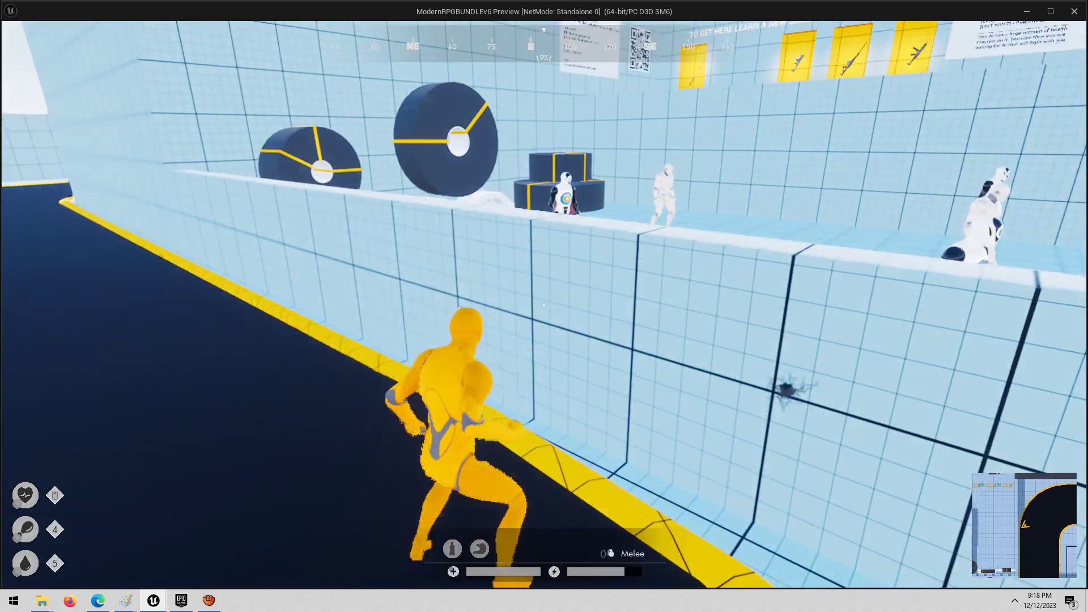
pyautogui.click(544, 305)
pyautogui.click(544, 305)
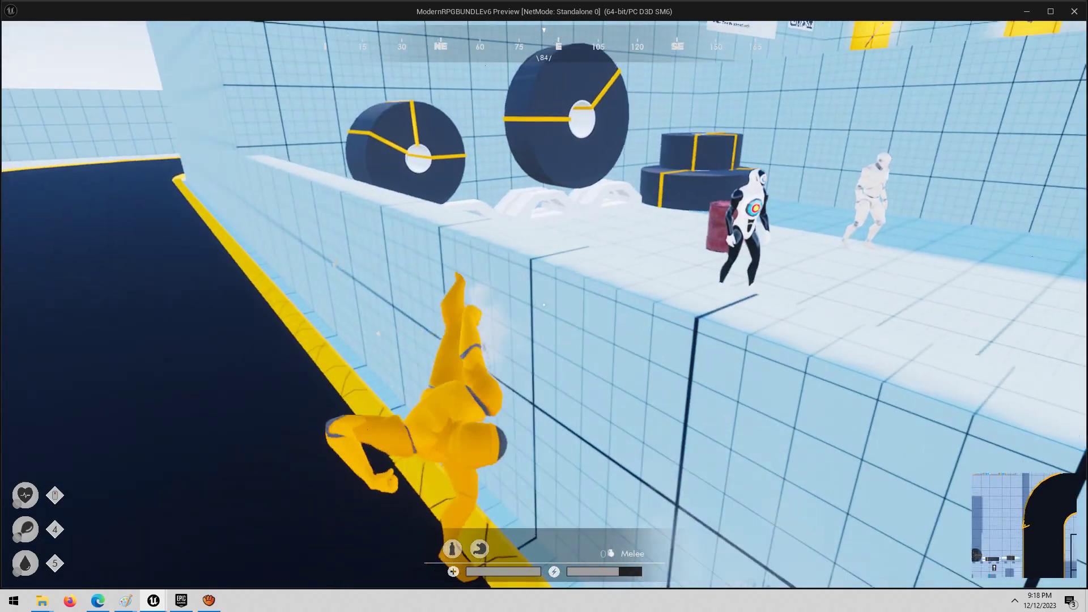
pyautogui.press('w')
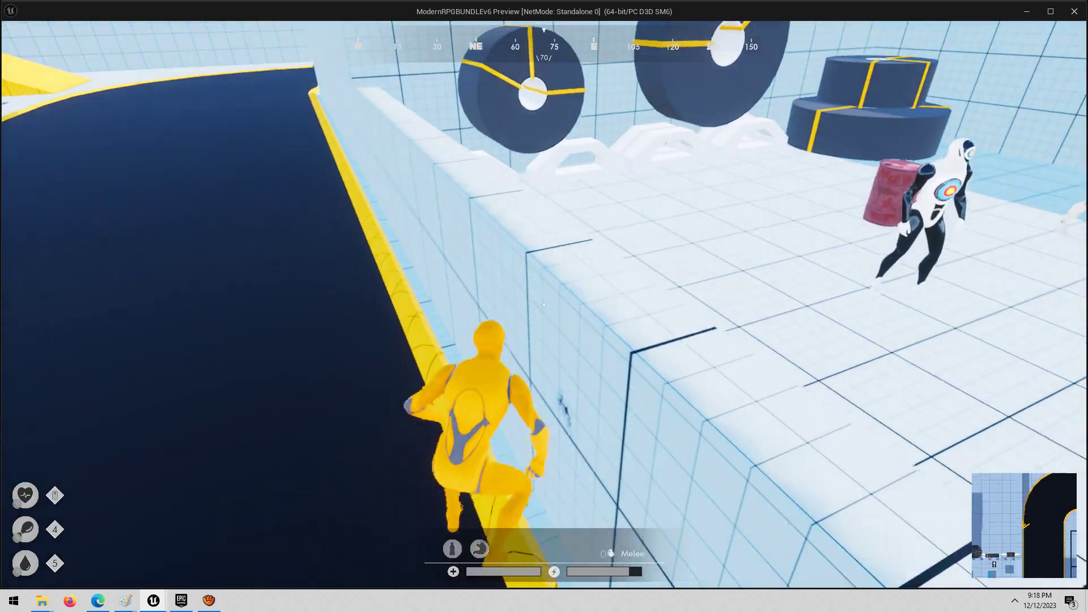
pyautogui.press('space')
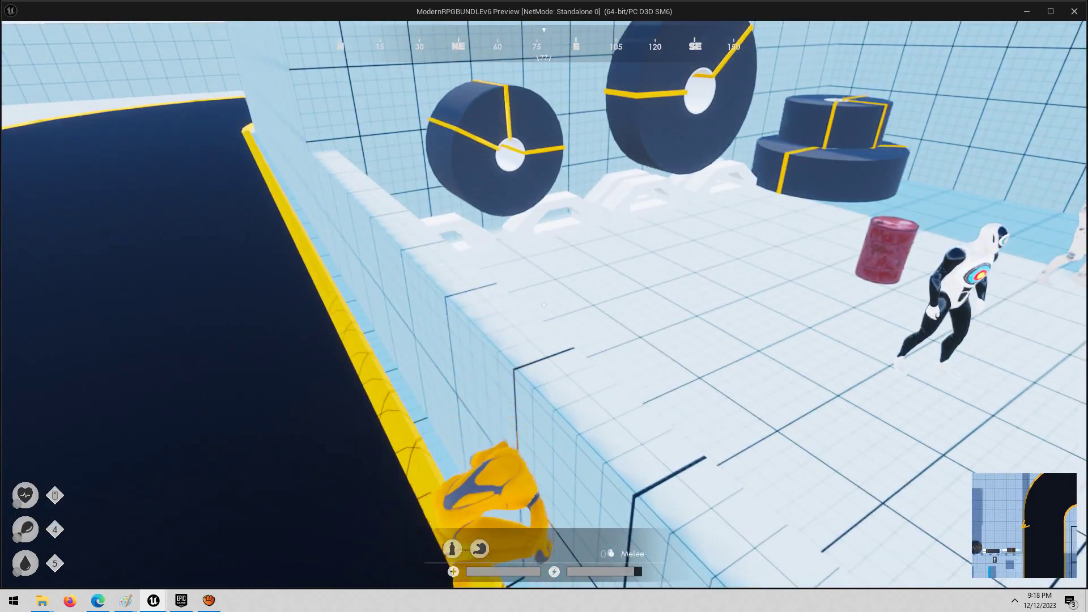
pyautogui.click(544, 305)
pyautogui.click(544, 305)
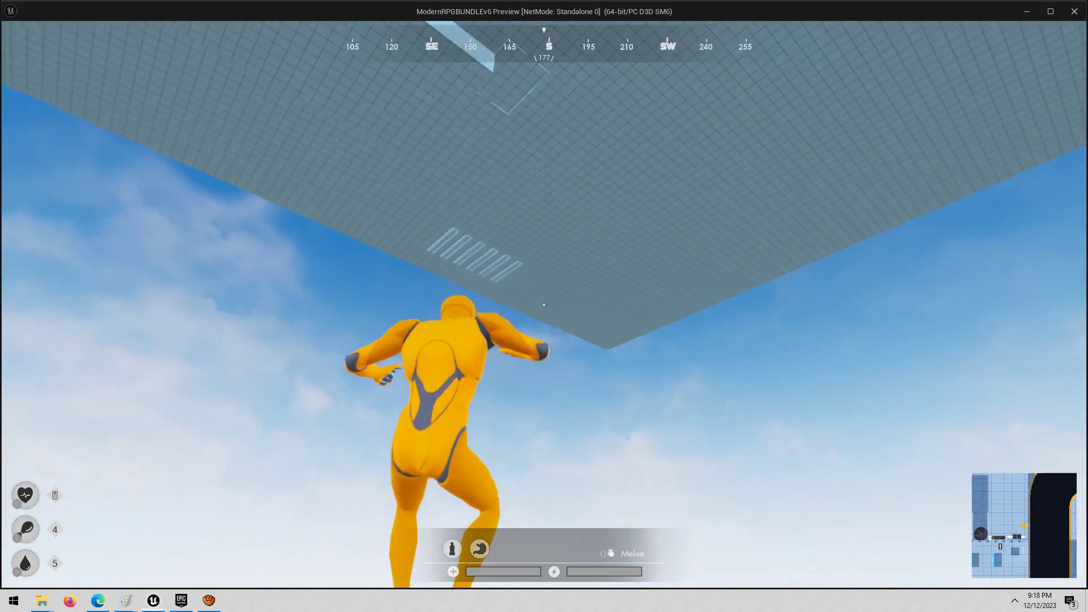
pyautogui.press('Escape')
# Step: Restart the level preview and run the character past the climb system block along the road toward the combat area
pyautogui.moveTo(404, 361); pyautogui.dragTo(363, 342, button='right')
pyautogui.press('w')
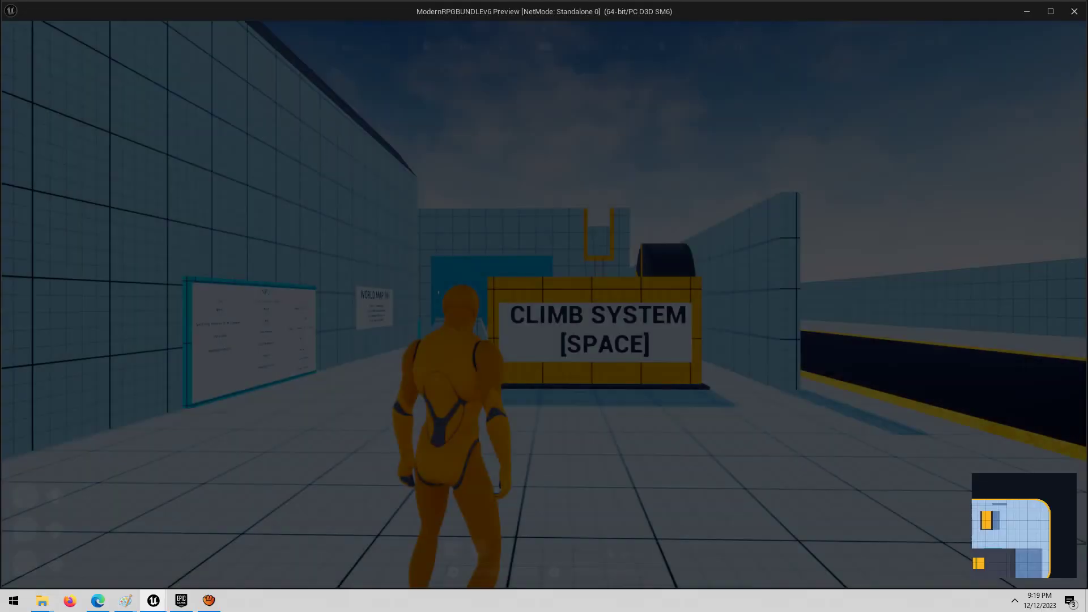
pyautogui.press('w')
pyautogui.press('w')
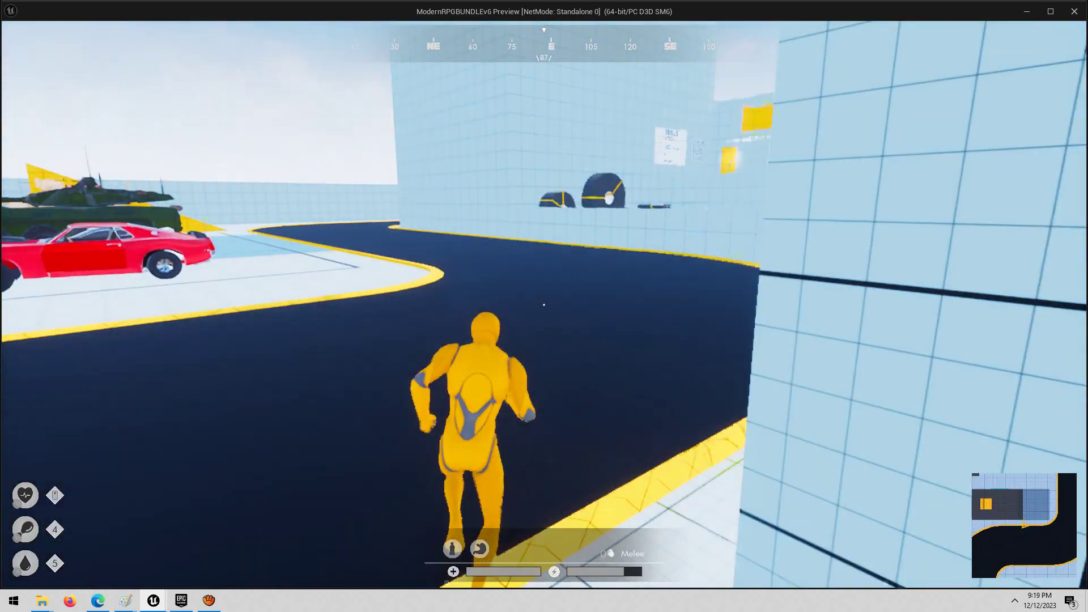
pyautogui.press('space')
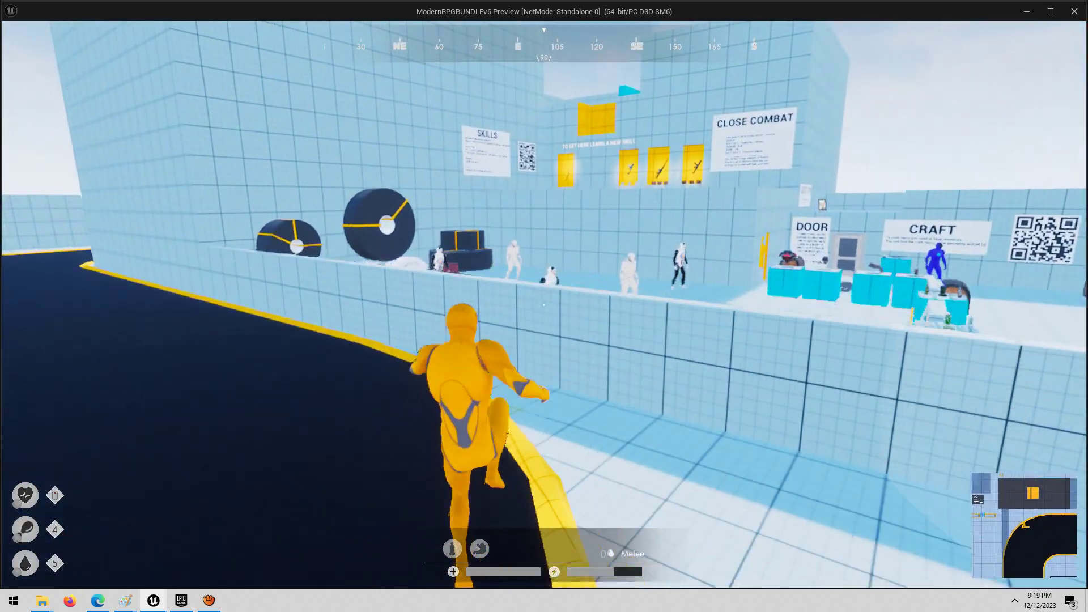
# Step: Test the character's melee moves against the combat area's wall, turn toward the parked vehicles, and end the preview
pyautogui.press('space')
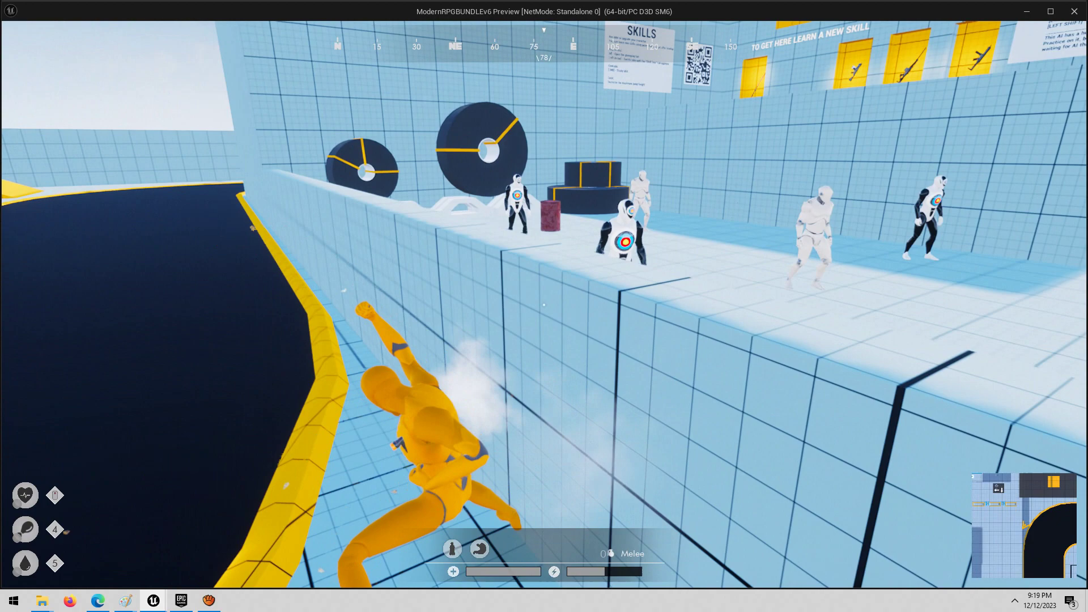
pyautogui.press('space')
pyautogui.press('space')
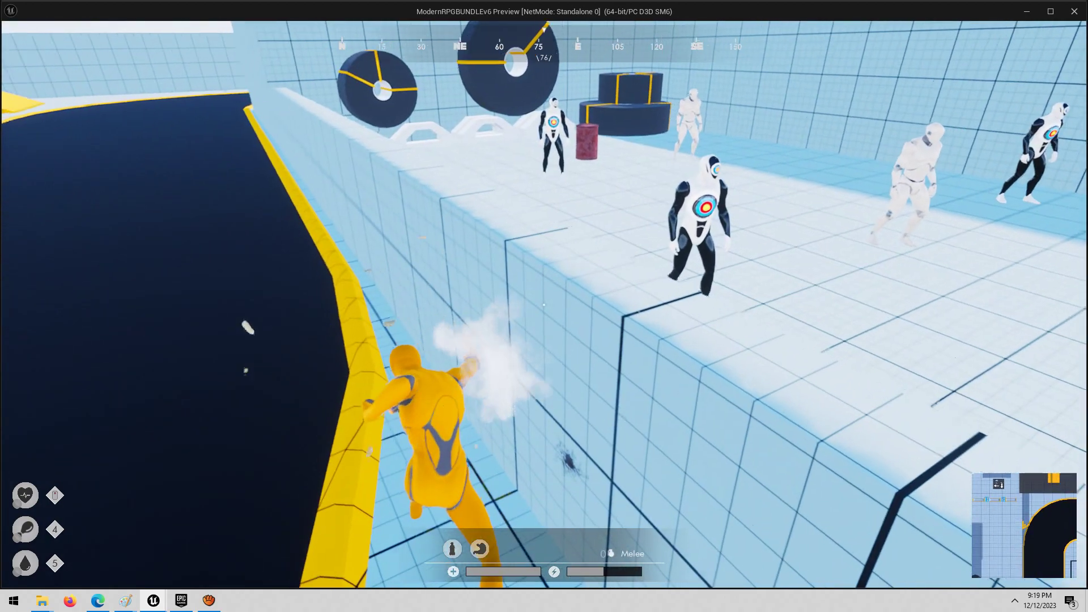
pyautogui.press('space')
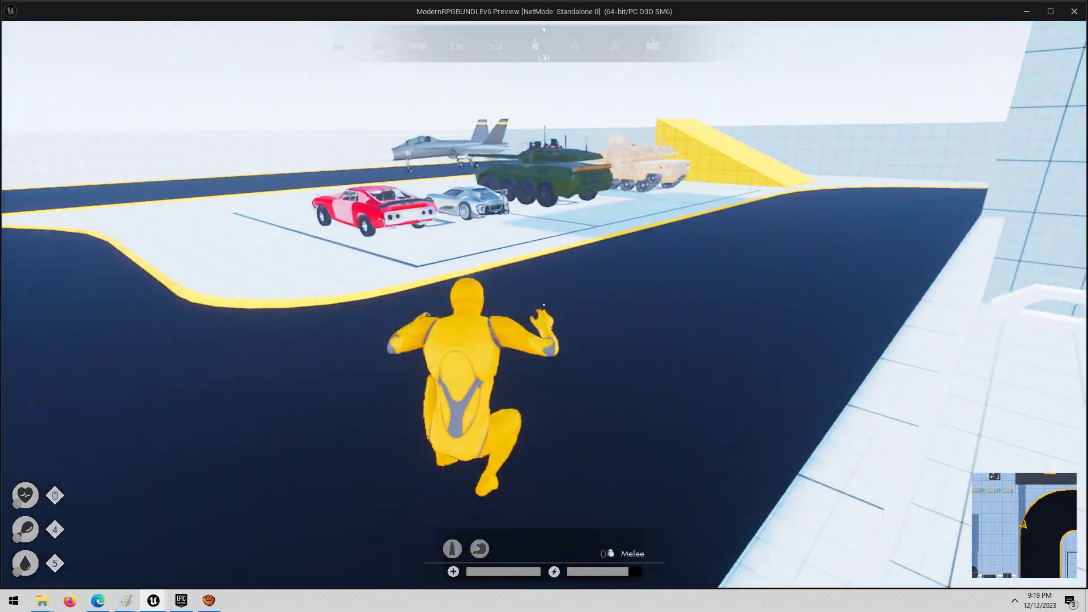
pyautogui.press('Escape')
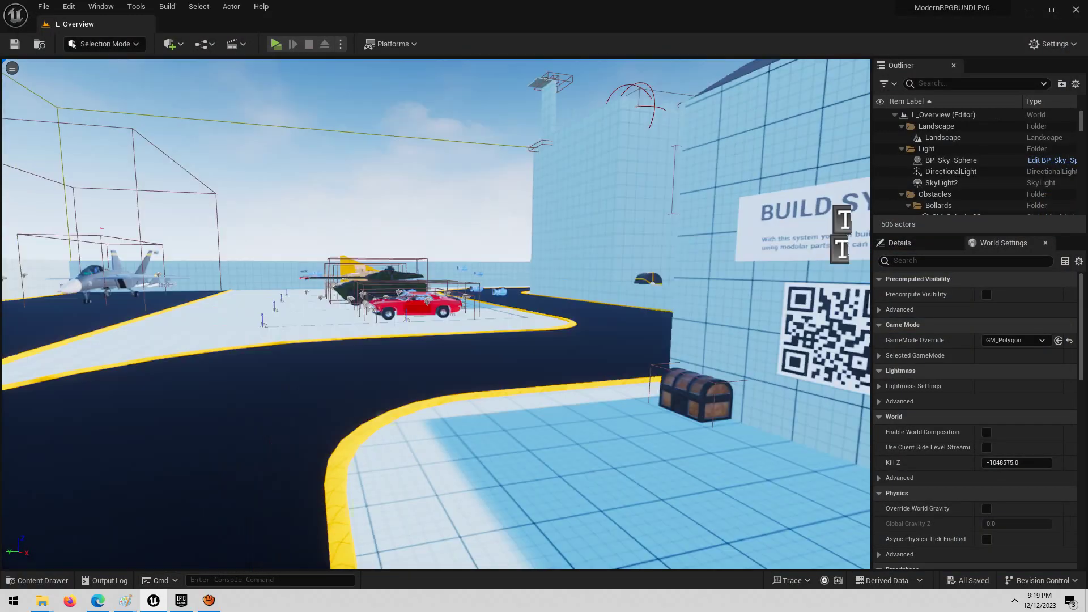
# Step: Examine the L_Overview level in the editor: the parked vehicles, the skills and close combat area, and the input sign
pyautogui.press('w')
pyautogui.moveTo(436, 314); pyautogui.dragTo(572, 340, button='right')
pyautogui.press('s')
pyautogui.press('s')
pyautogui.press('w')
pyautogui.press('w')
pyautogui.press('s')
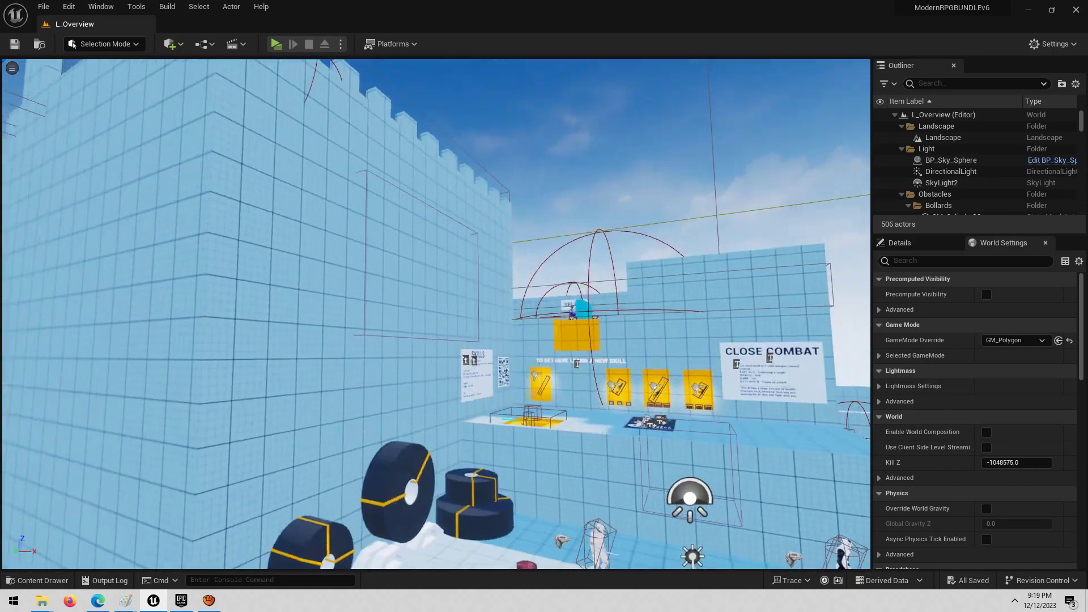
pyautogui.moveTo(495, 368); pyautogui.dragTo(187, 408, button='right')
pyautogui.press('w')
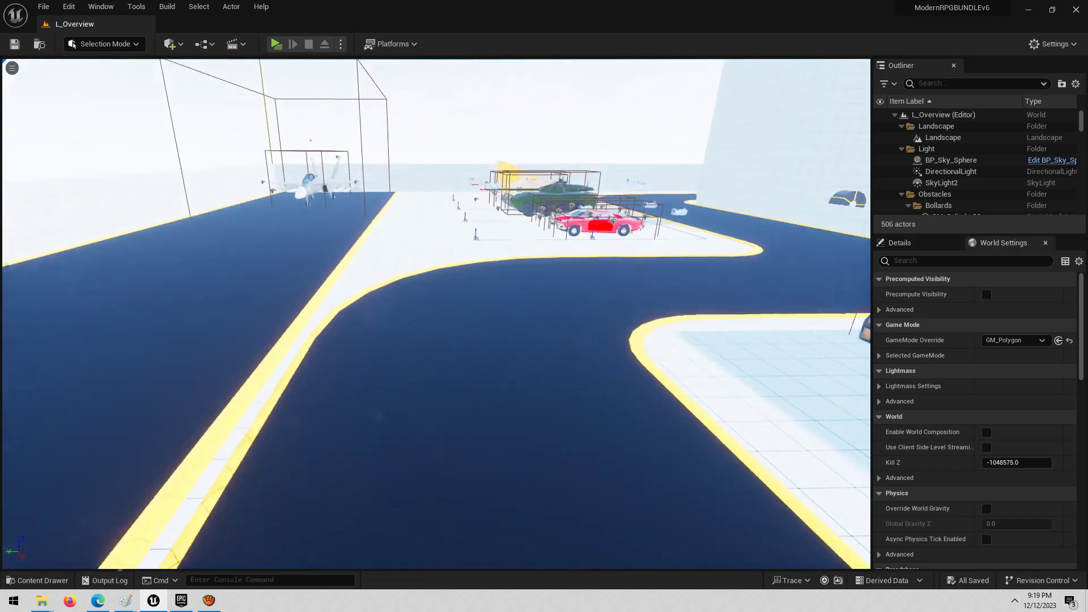
pyautogui.moveTo(436, 317); pyautogui.dragTo(499, 295, button='right')
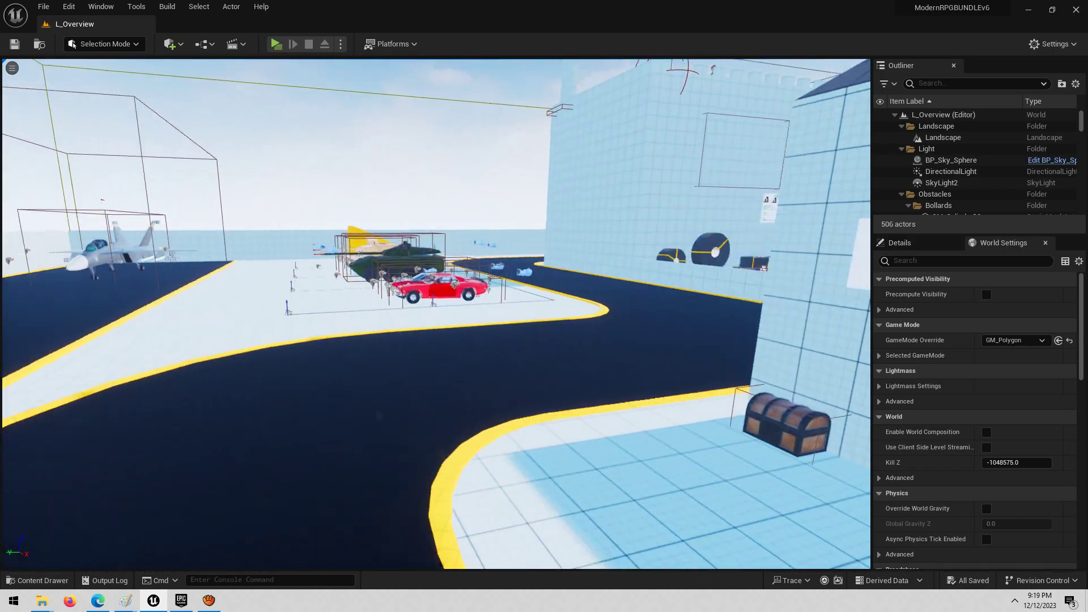
pyautogui.moveTo(379, 416); pyautogui.dragTo(539, 415, button='right')
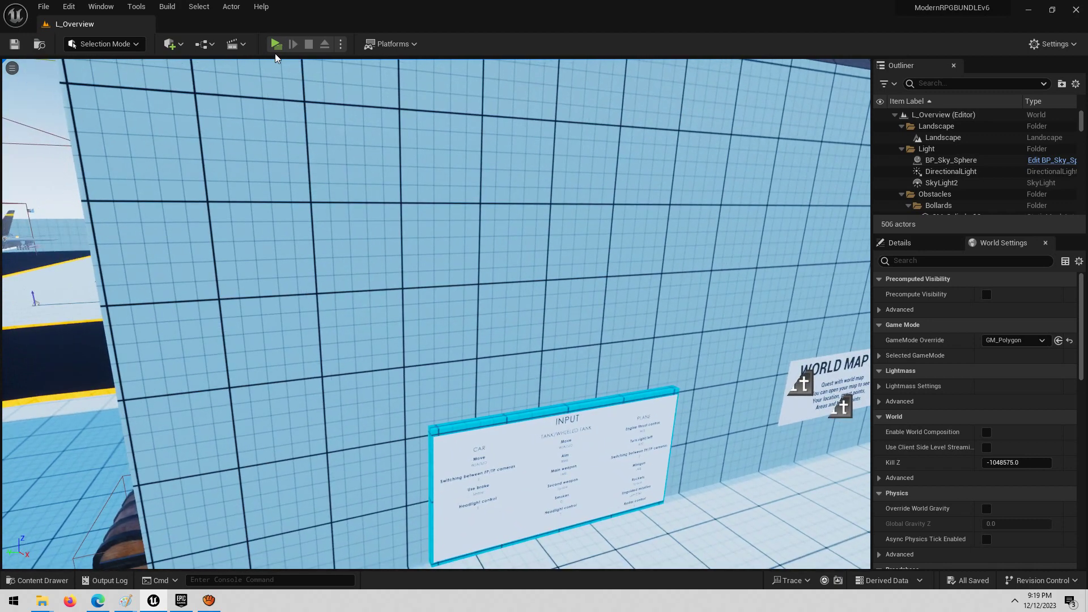
# Step: Start the level preview and show the frame rate counter with the console command stat fps
pyautogui.click(279, 48)
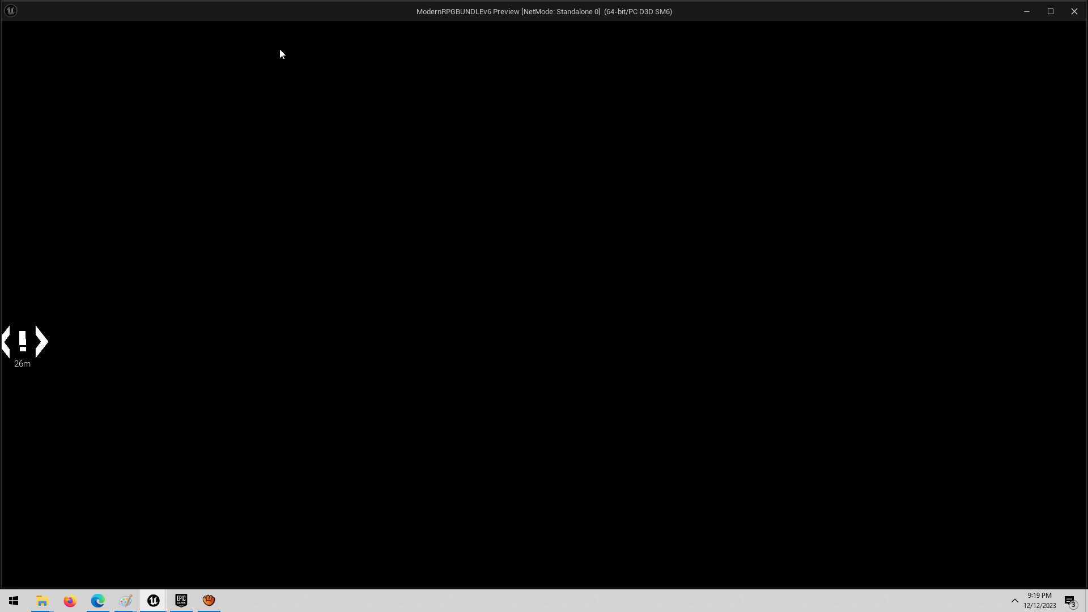
pyautogui.write('stat fps')
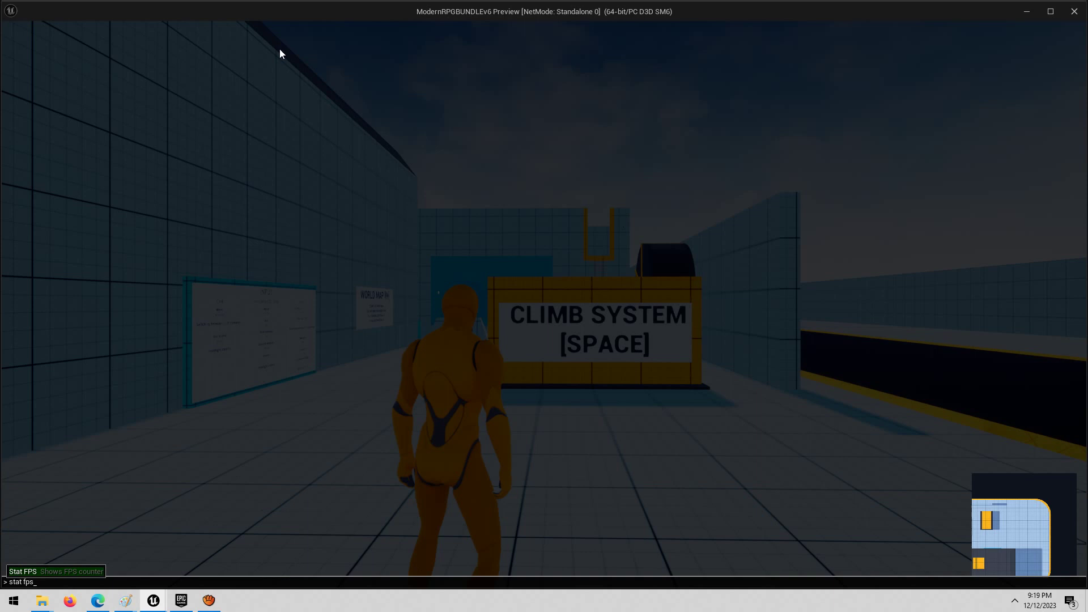
pyautogui.press('Return')
# Step: Run the character across the road to the parked red car and hide the frame rate counter
pyautogui.press('w')
pyautogui.press('w')
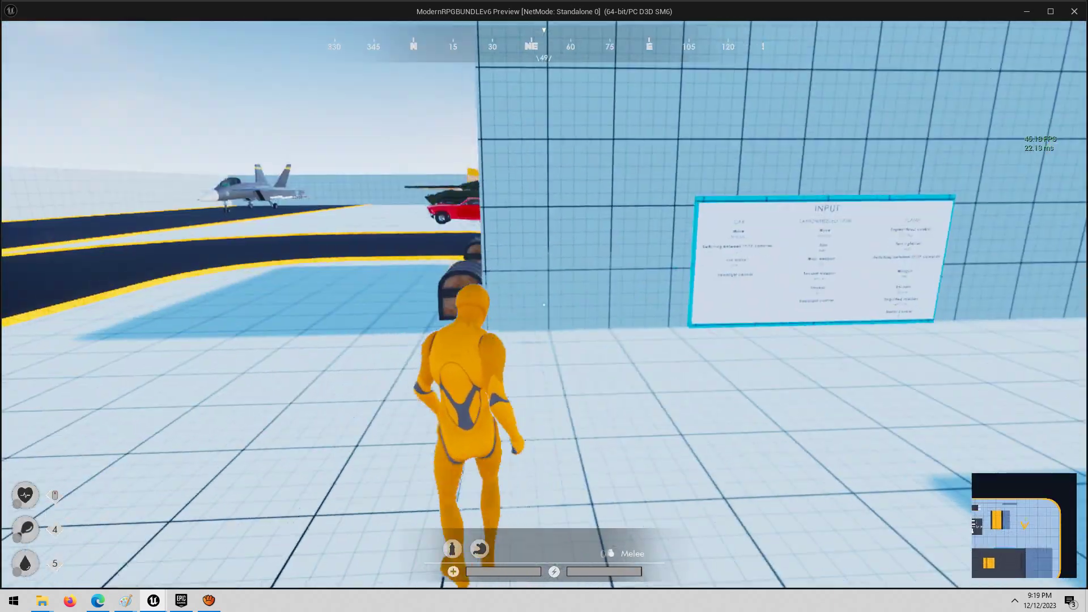
pyautogui.hotkey('shift', 'w')
pyautogui.press('w')
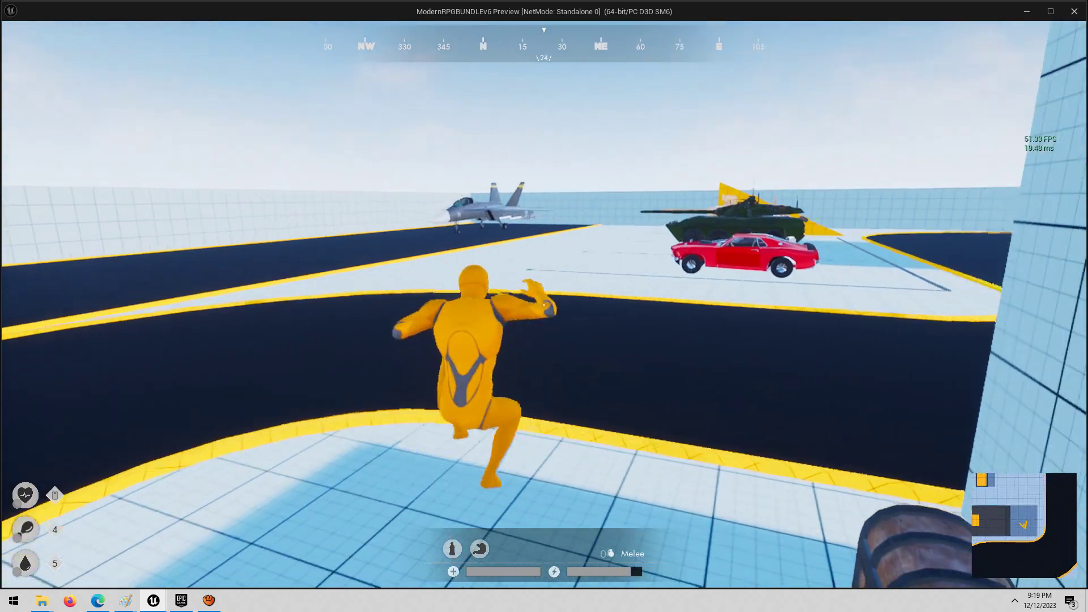
pyautogui.press('w')
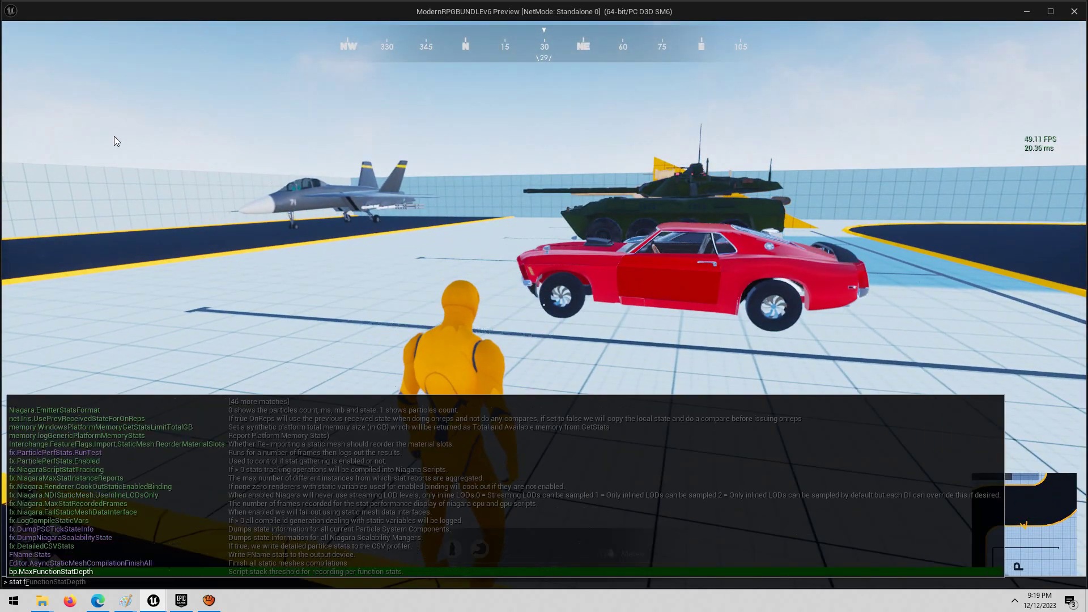
pyautogui.press('w')
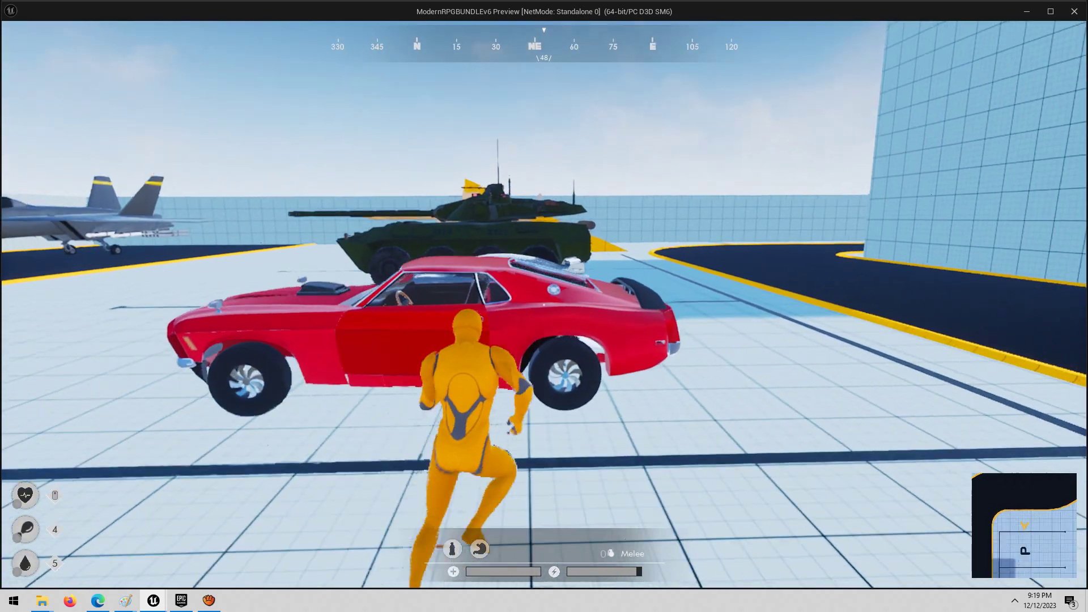
# Step: Get into the red car, drive it from the parking area onto the road, and switch to the first-person camera
pyautogui.press('f')
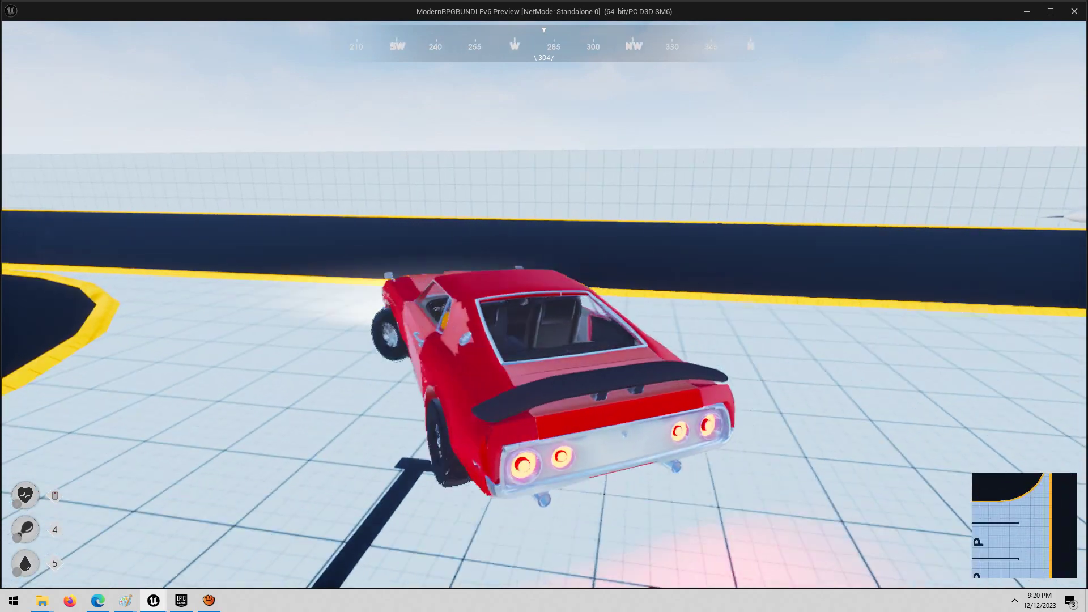
pyautogui.press('w')
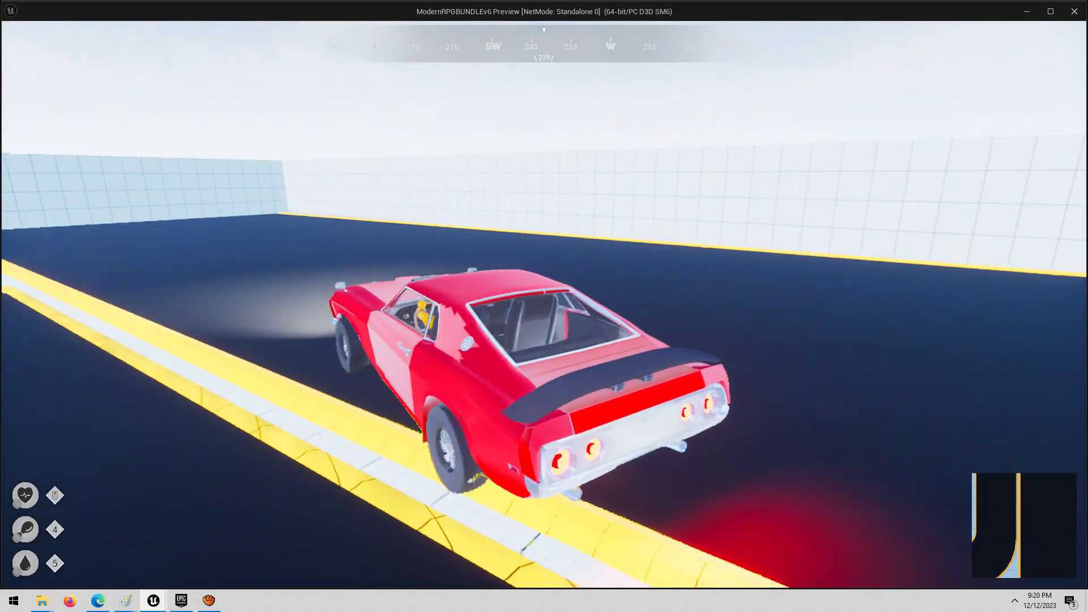
pyautogui.press('v')
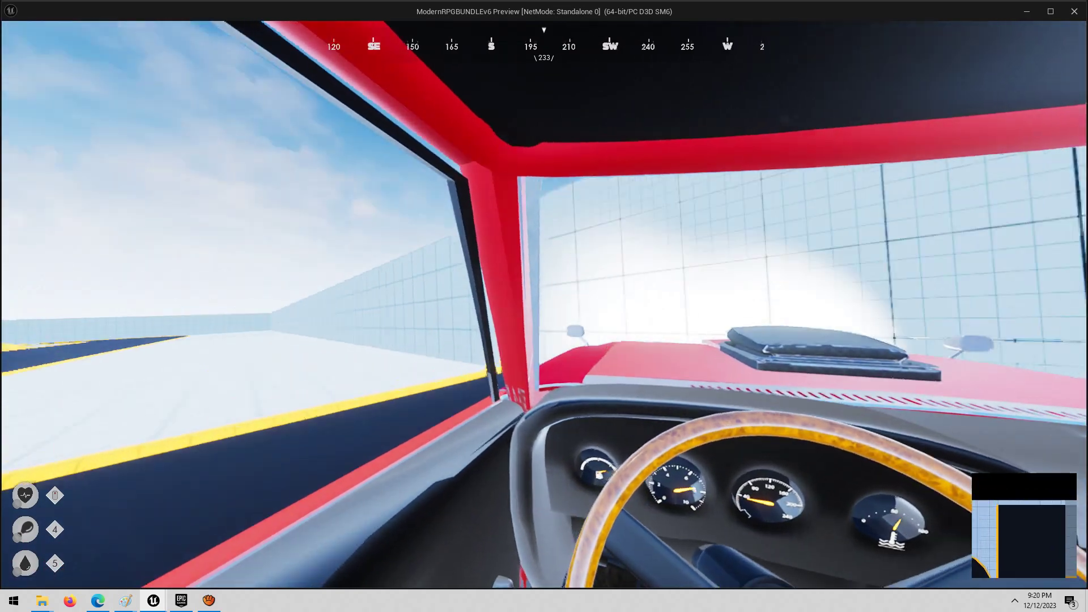
# Step: Drive the red car back to the parking area, stop in front of the green armored vehicle, and get out
pyautogui.press('a')
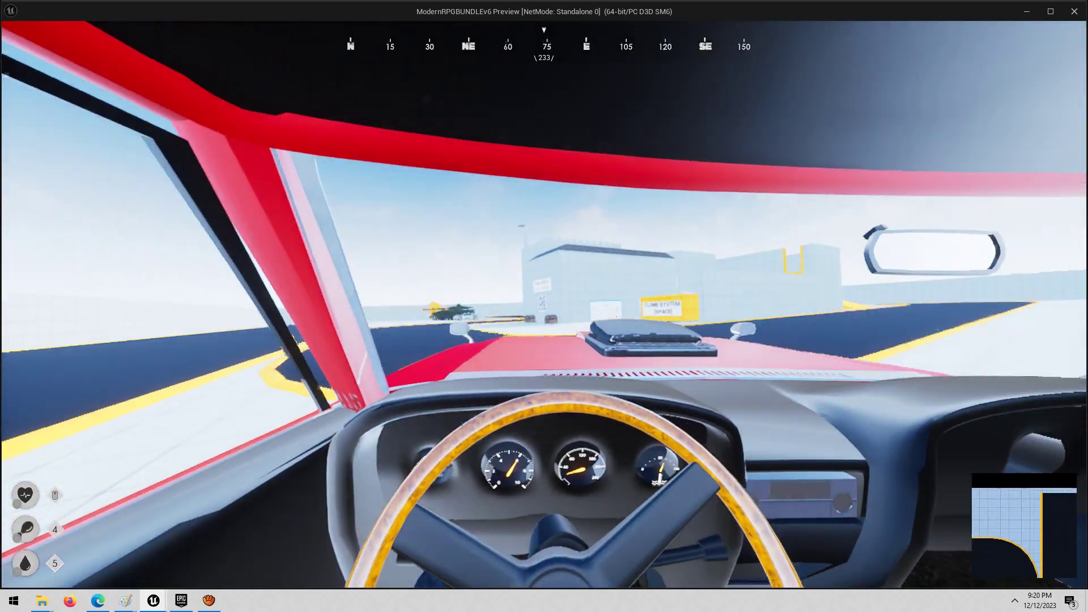
pyautogui.press('a')
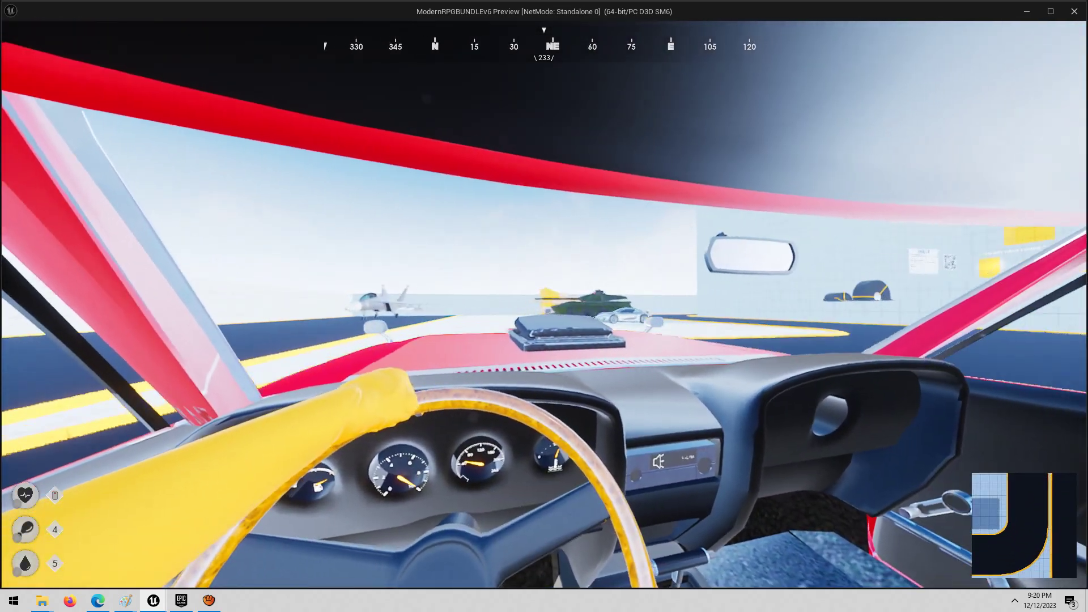
pyautogui.press('d')
pyautogui.press('d')
pyautogui.press('d')
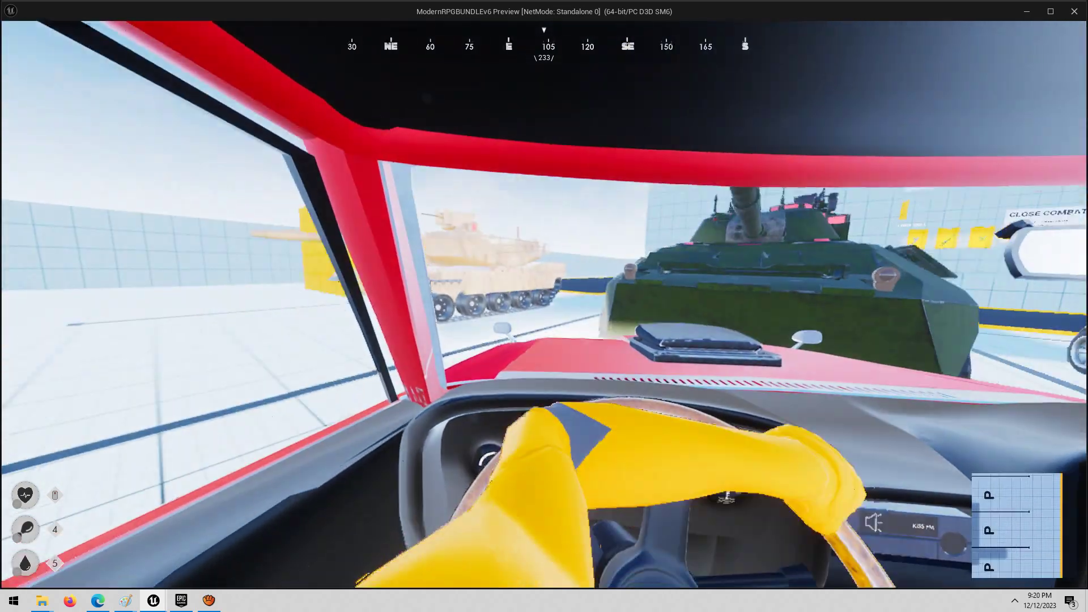
pyautogui.press('f')
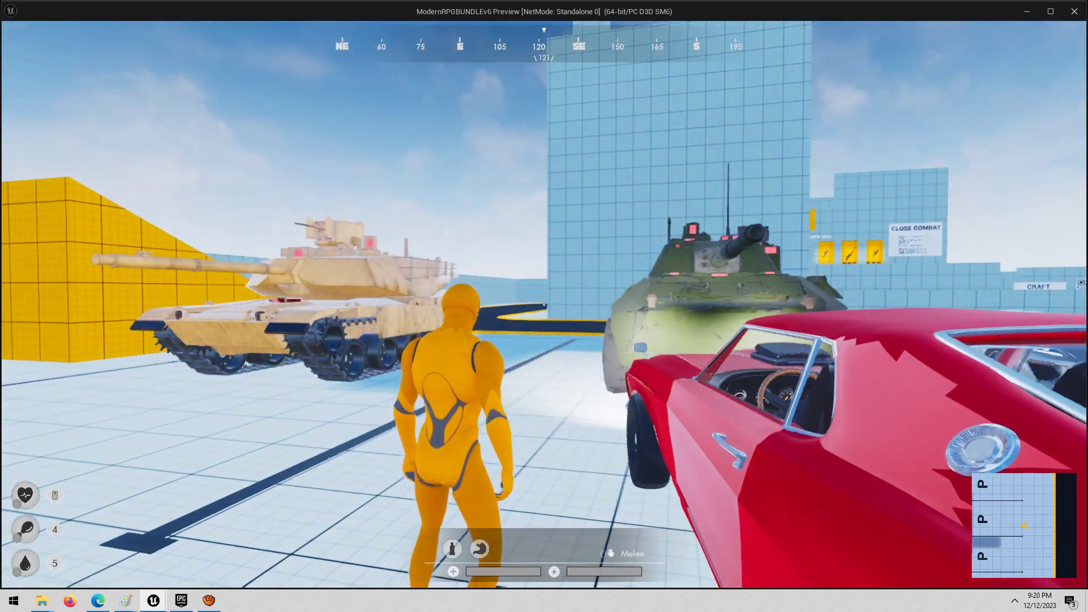
# Step: Run to the parked silver sports car, get in, and toggle the first-person camera on and back off
pyautogui.press('w')
pyautogui.press('space')
pyautogui.press('w')
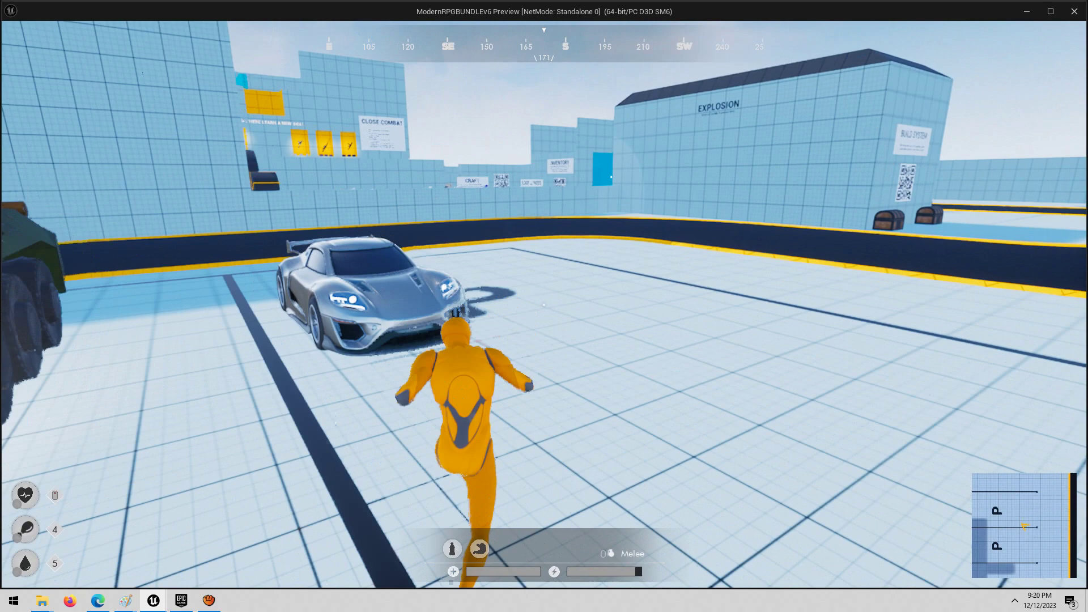
pyautogui.press('f')
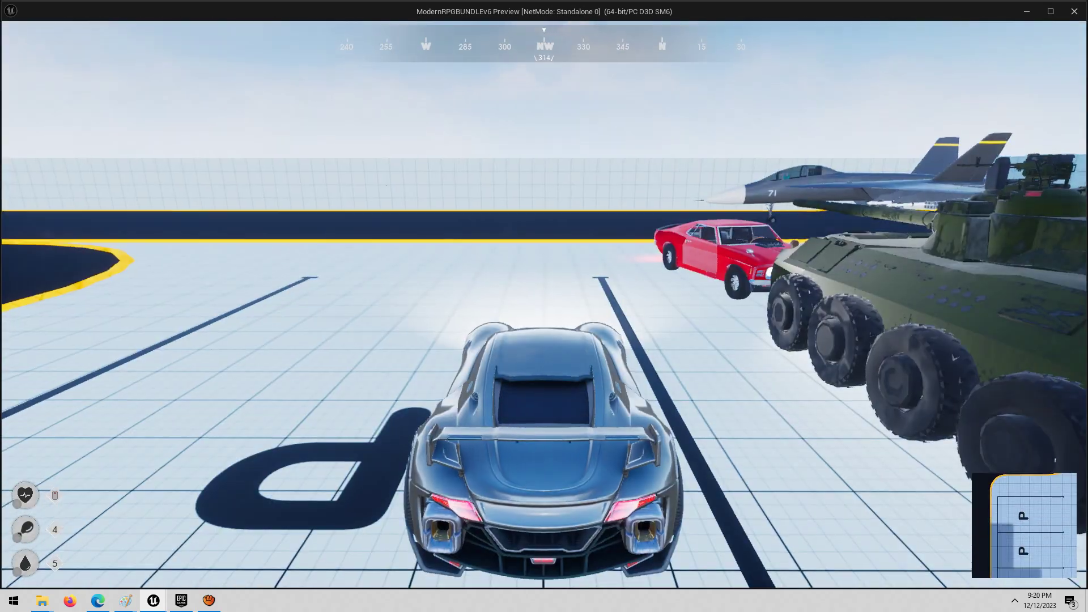
pyautogui.press('v')
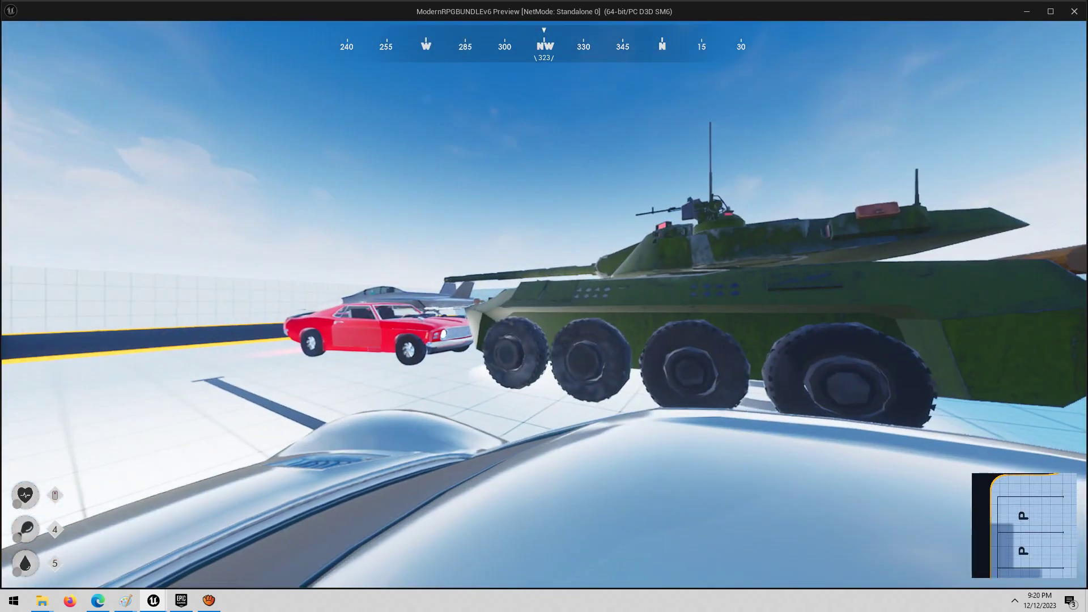
pyautogui.press('v')
# Step: Drive the silver sports car out of its parking space and along the road beside the outer wall
pyautogui.press('w')
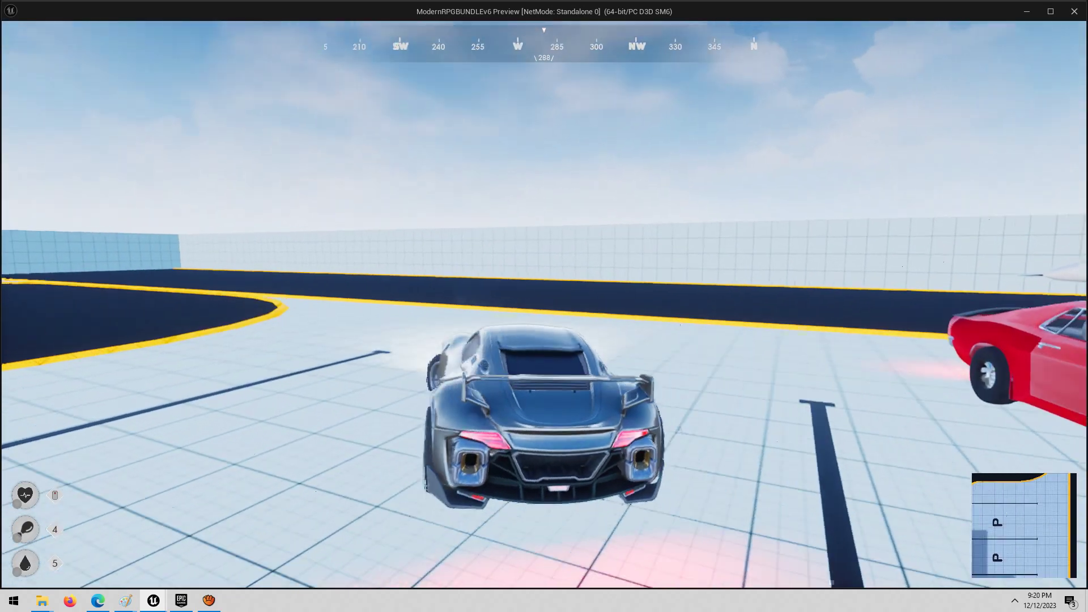
pyautogui.press('a')
pyautogui.press('a')
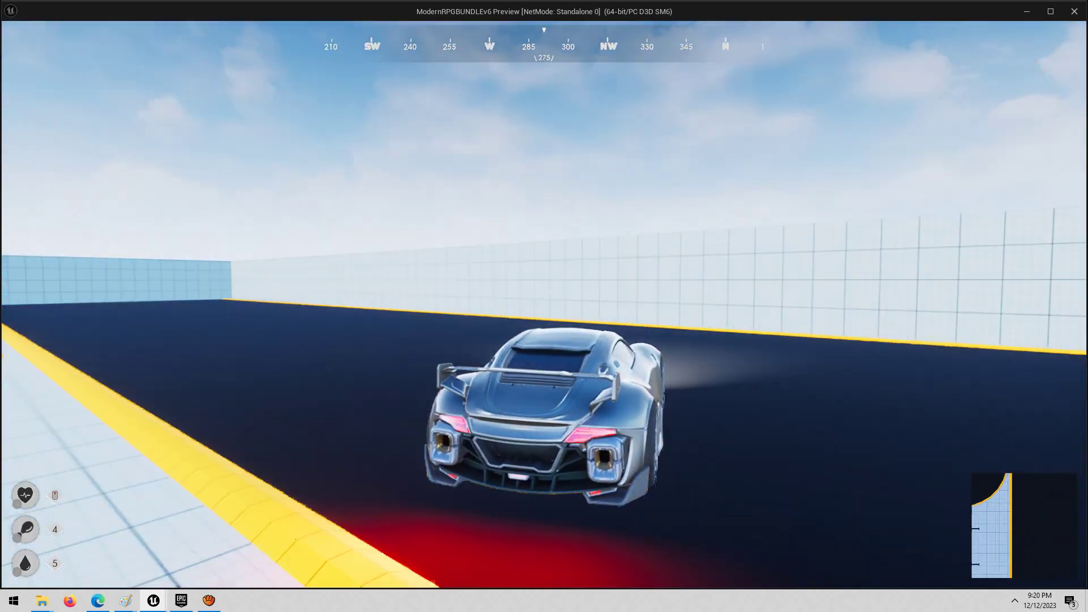
pyautogui.press('a')
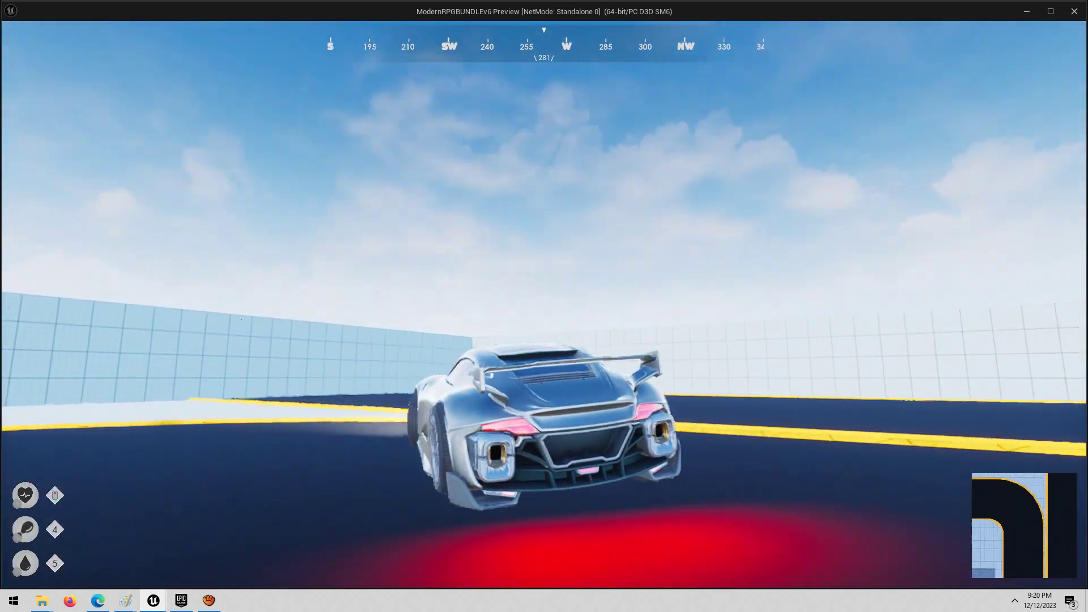
pyautogui.press('d')
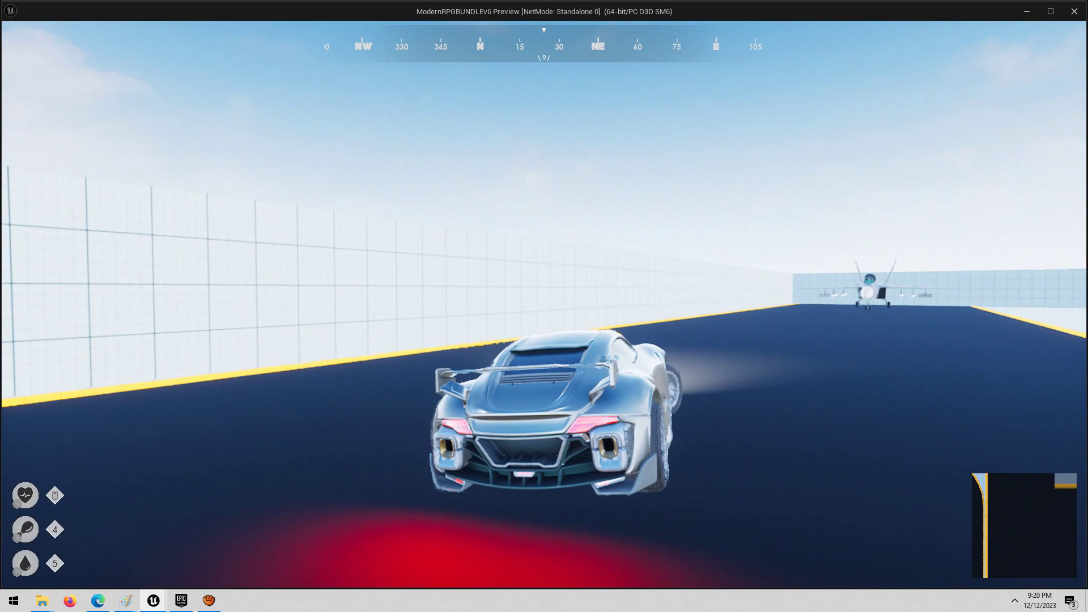
pyautogui.press('d')
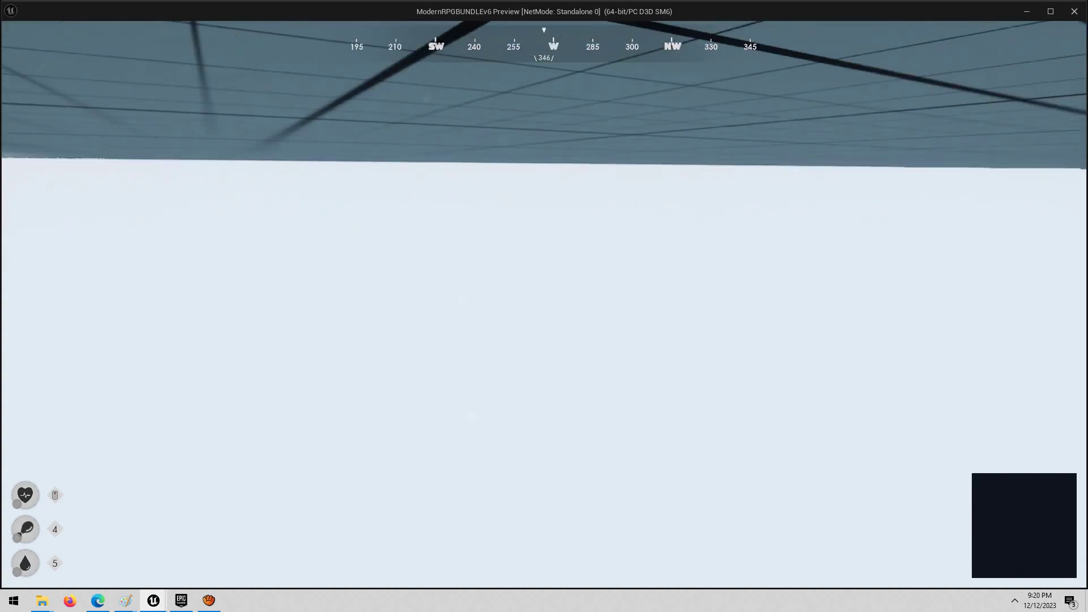
# Step: Get out of the overturned silver car and walk around to its rear
pyautogui.press('f')
pyautogui.press('w')
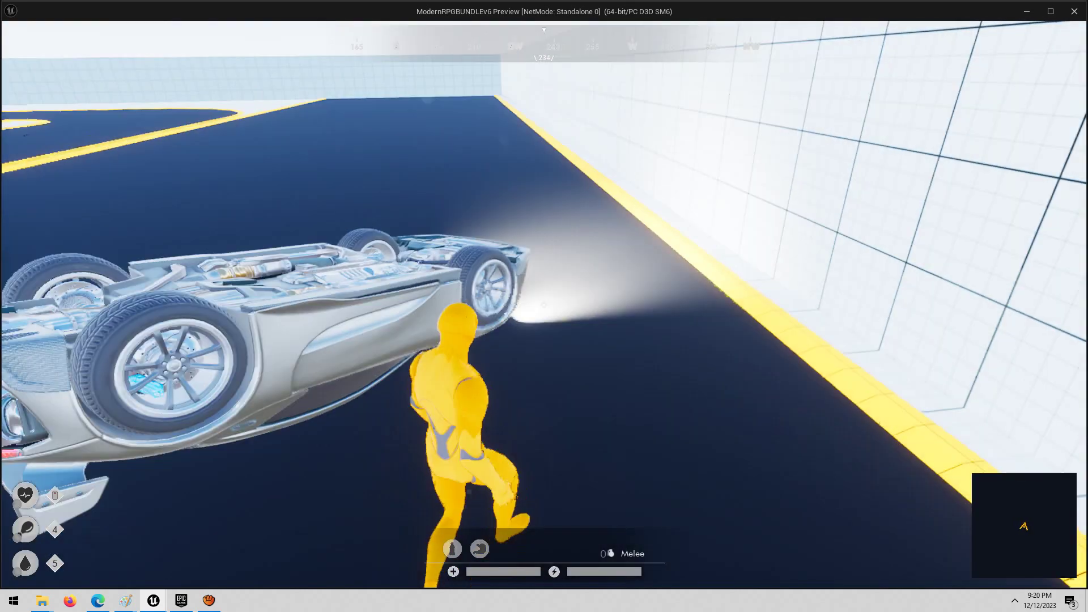
pyautogui.press('a')
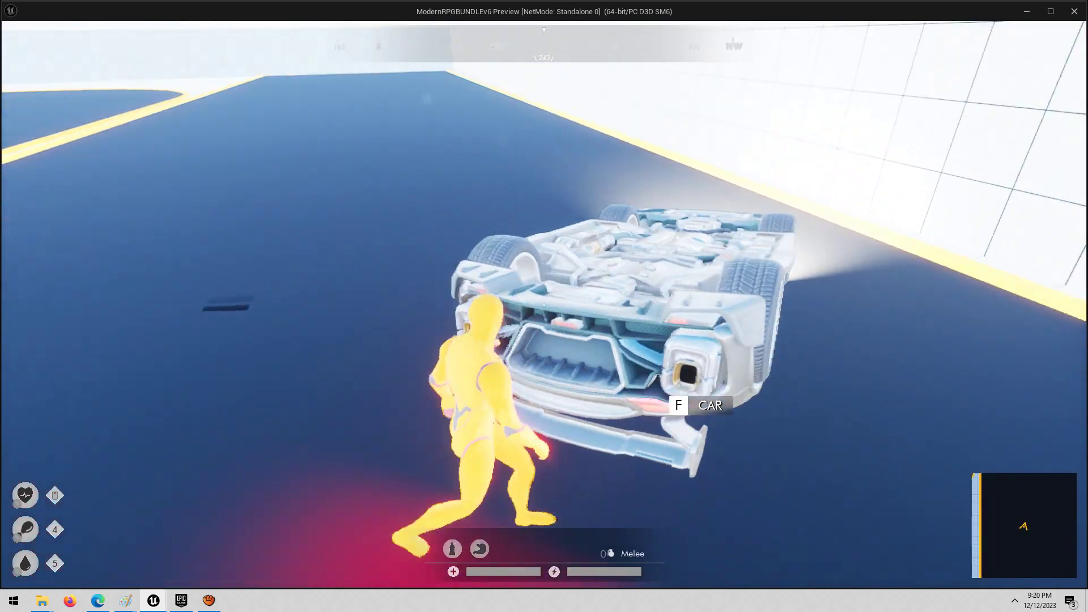
# Step: Run the character across the parking area and road to the chests at the Build System sign
pyautogui.press('w')
pyautogui.press('w')
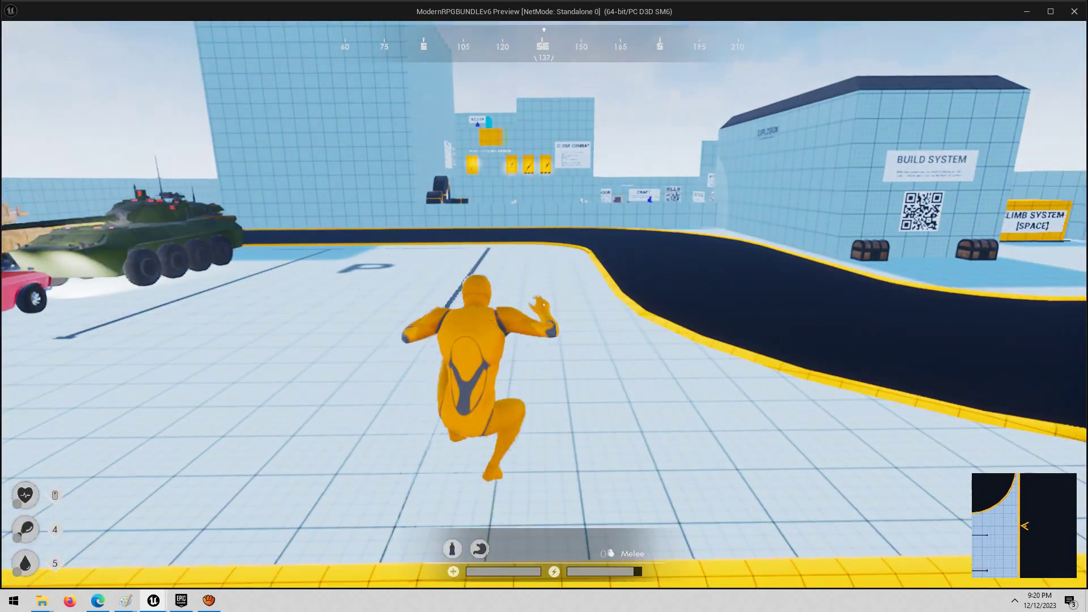
pyautogui.press('w')
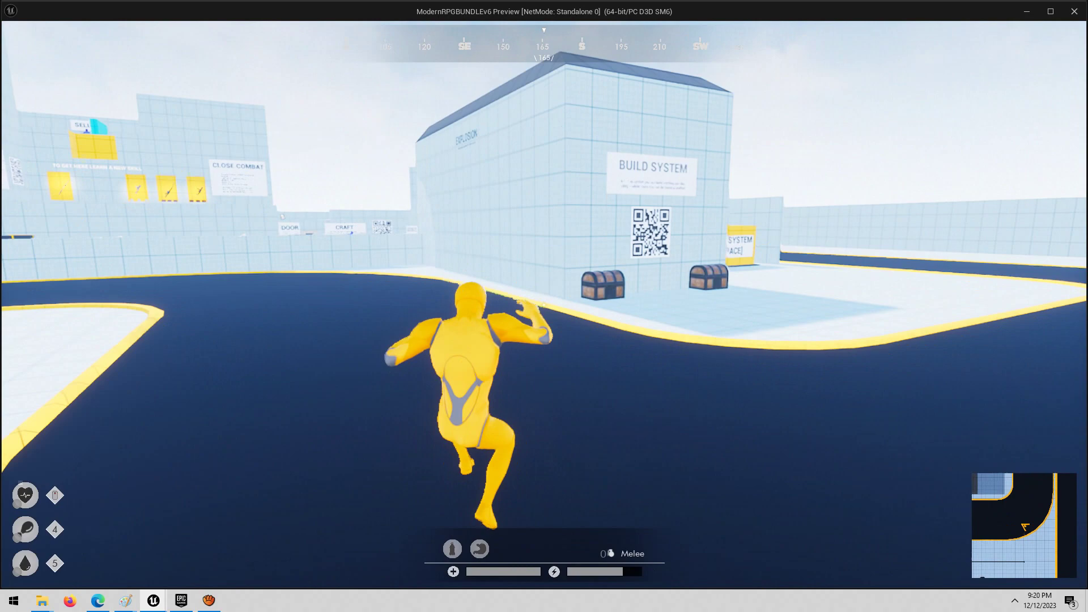
pyautogui.press('w')
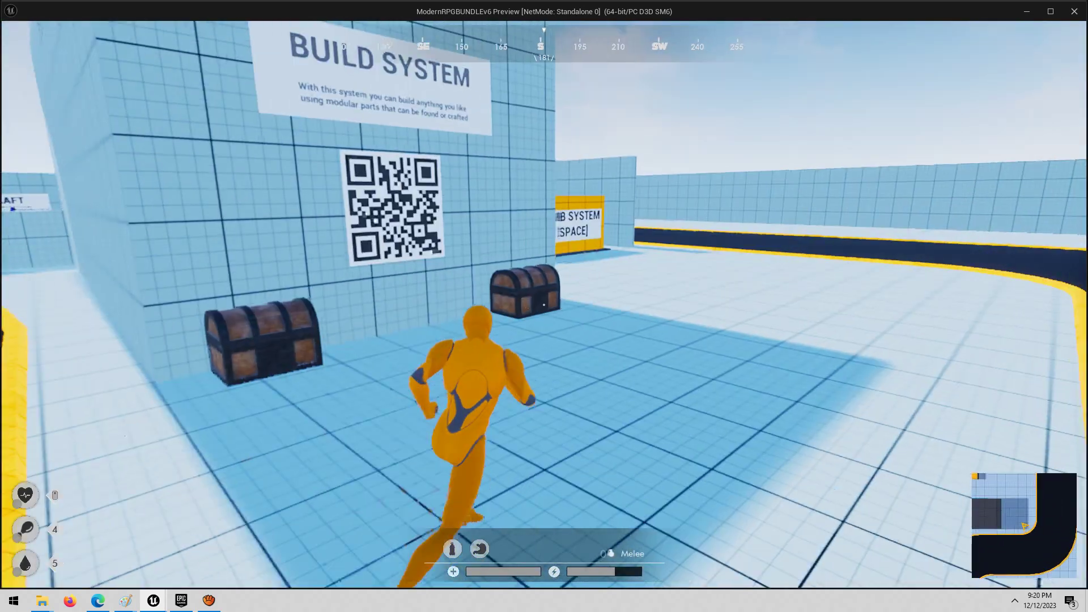
# Step: Run past the yellow Climb System block to the Jump Over barriers
pyautogui.press('w')
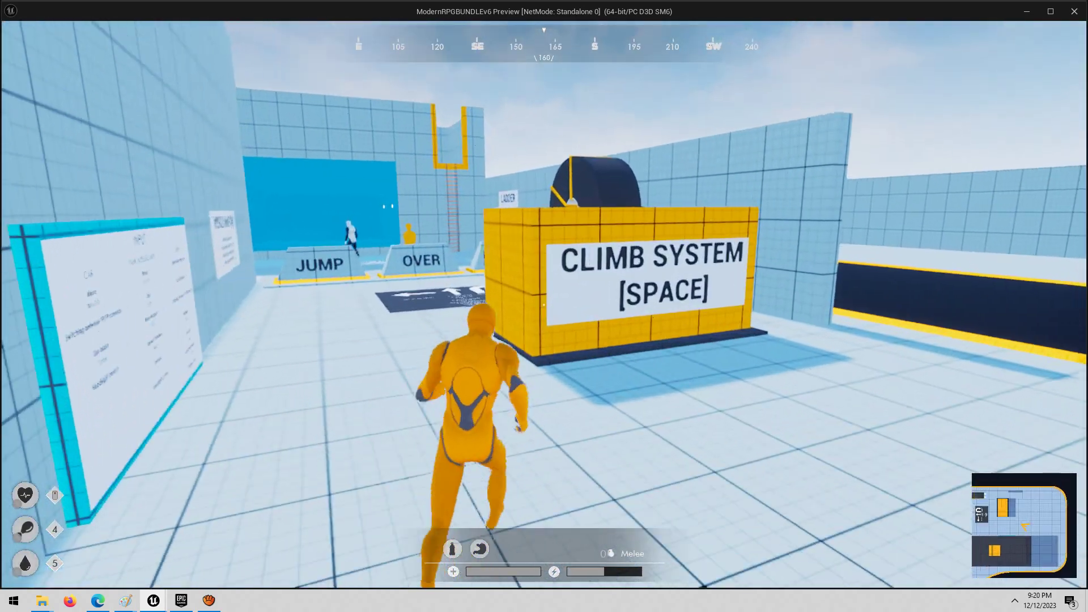
pyautogui.press('d')
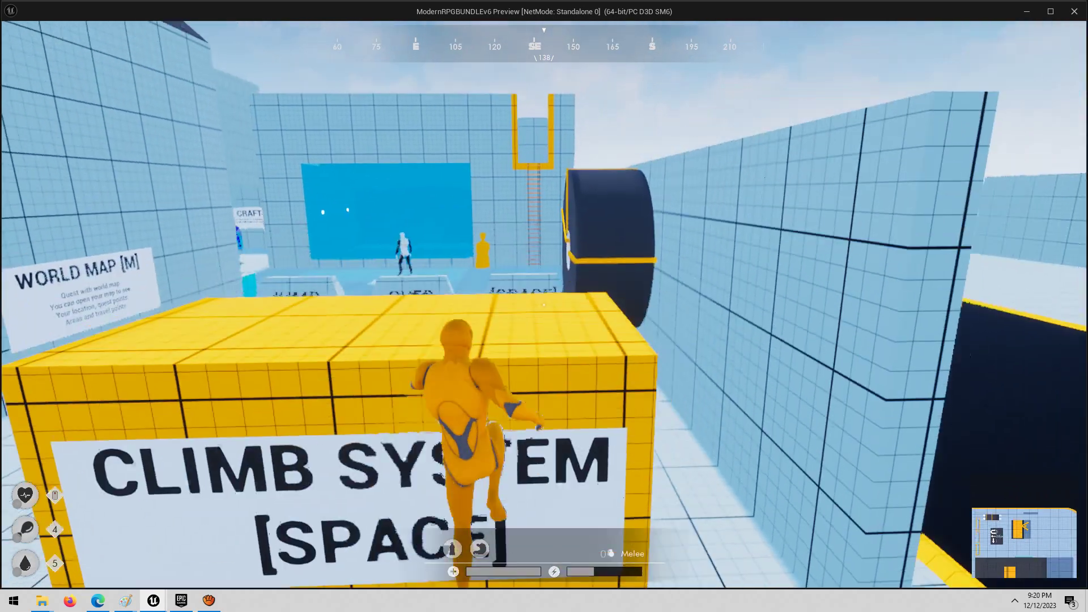
pyautogui.press('w')
pyautogui.press('w')
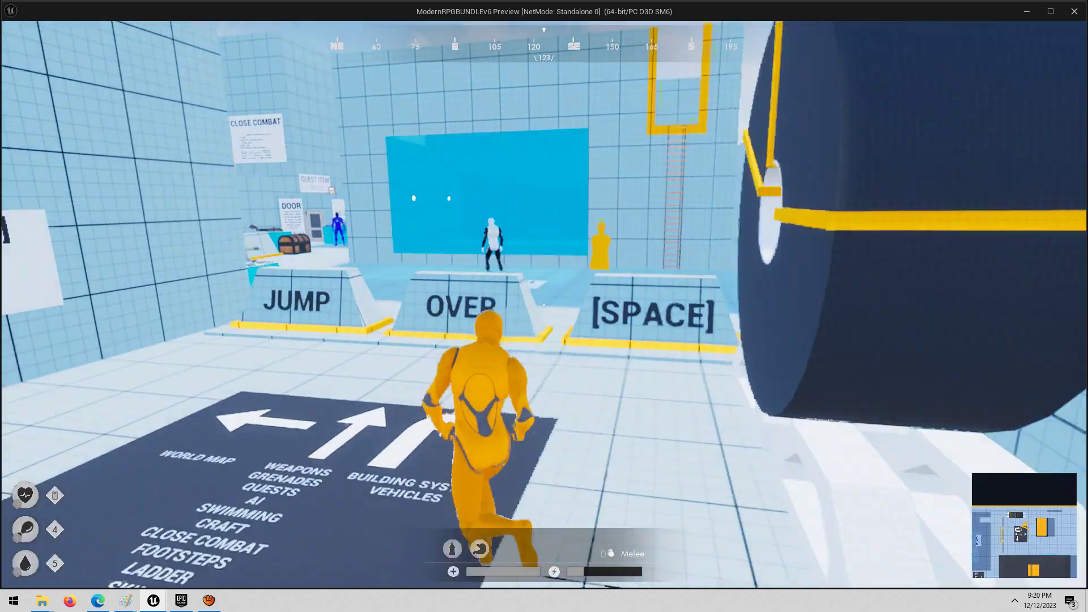
# Step: Jump over the barrier and move the character along the weapon, ammo and modifications tables
pyautogui.press('space')
pyautogui.press('w')
pyautogui.press('c')
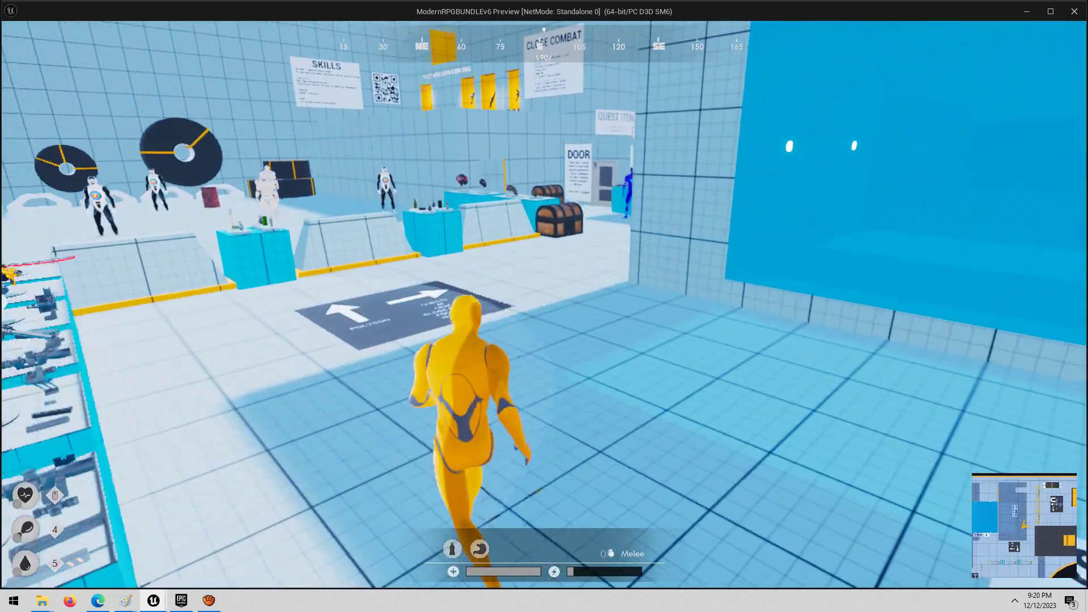
pyautogui.press('w')
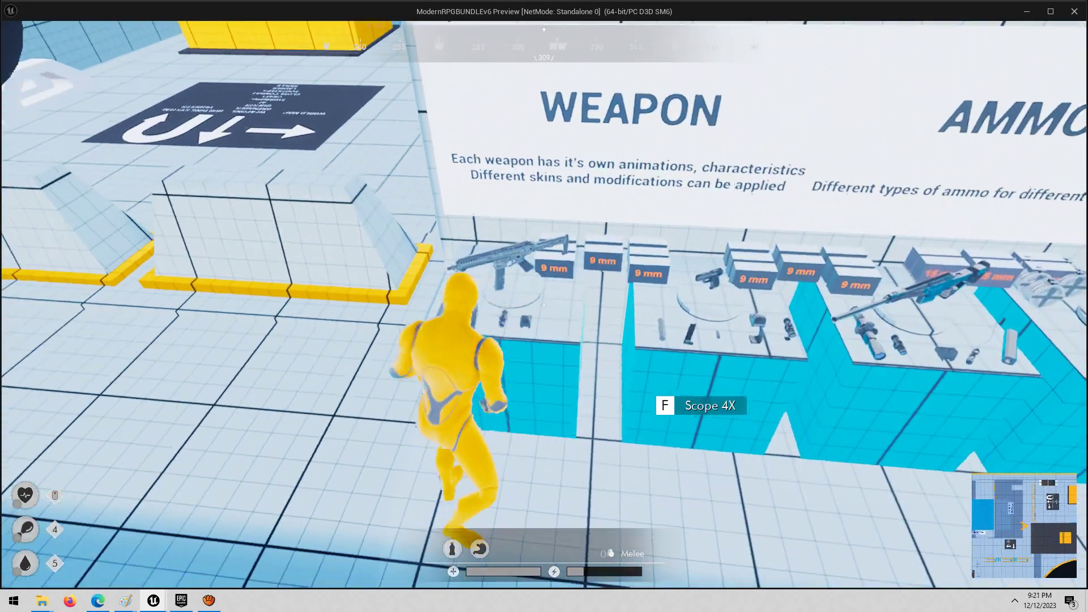
pyautogui.press('w')
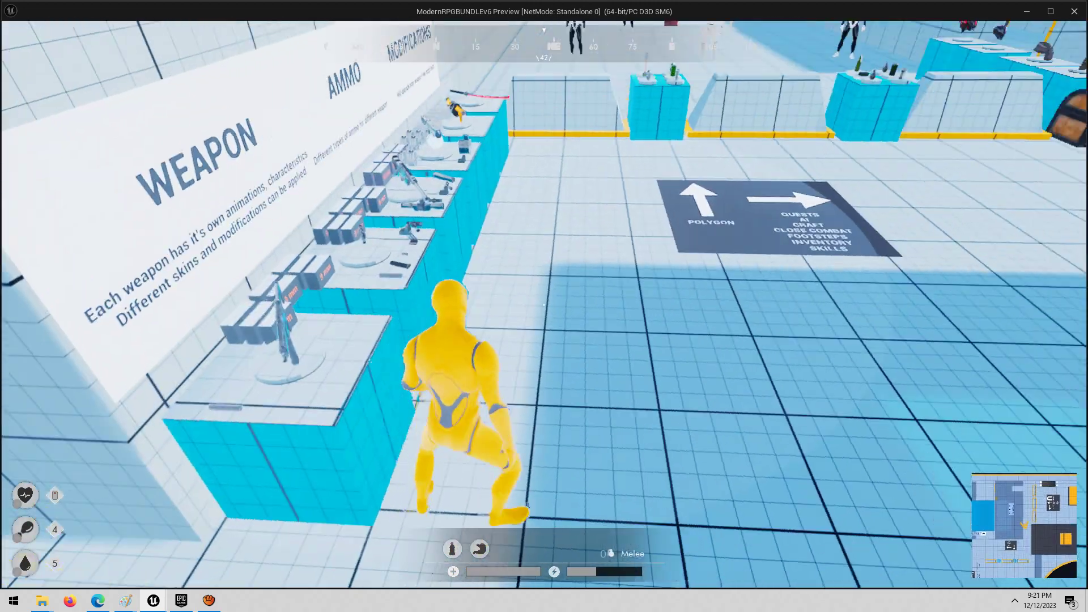
pyautogui.press('s')
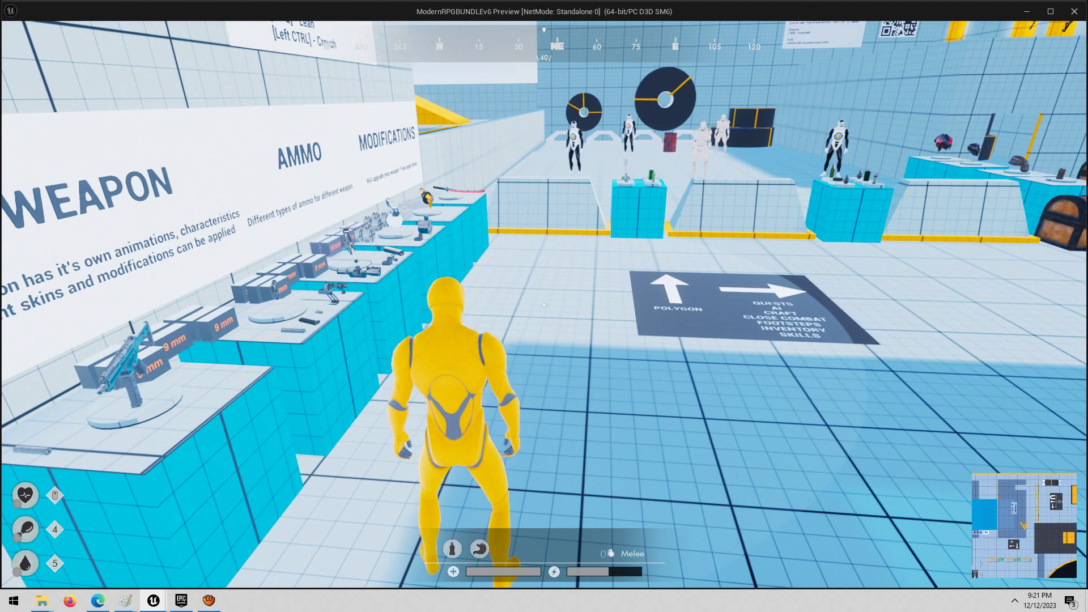
# Step: Throw punches beside the weapon tables, and open and close the character's inventory
pyautogui.click(544, 305)
pyautogui.click(543, 305)
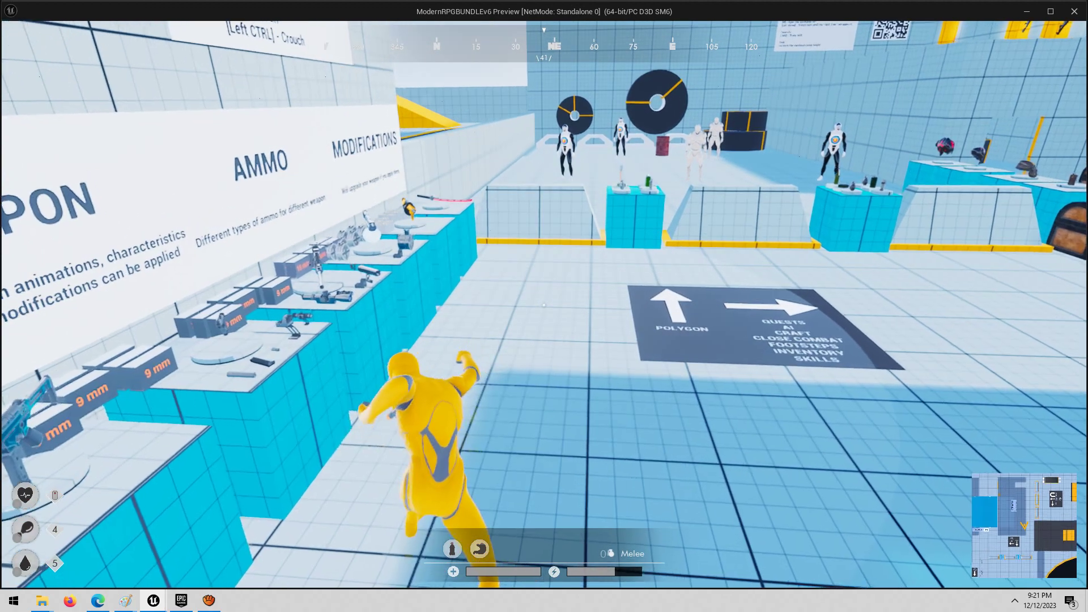
pyautogui.press('i')
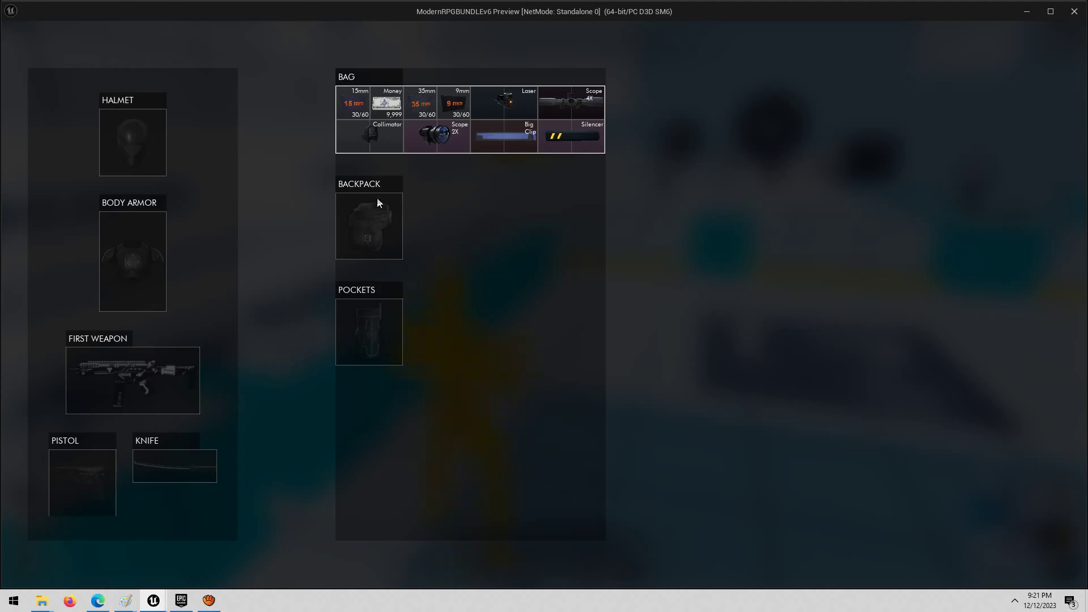
pyautogui.press('i')
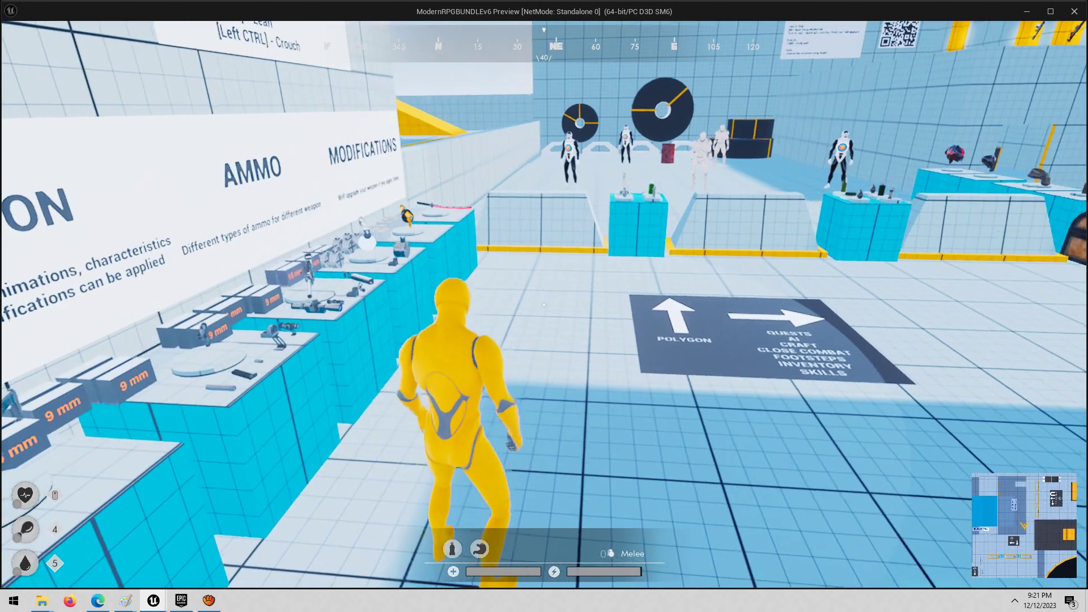
# Step: Throw more punches in front of the weapon display and stop the preview
pyautogui.click(544, 305)
pyautogui.click(544, 305)
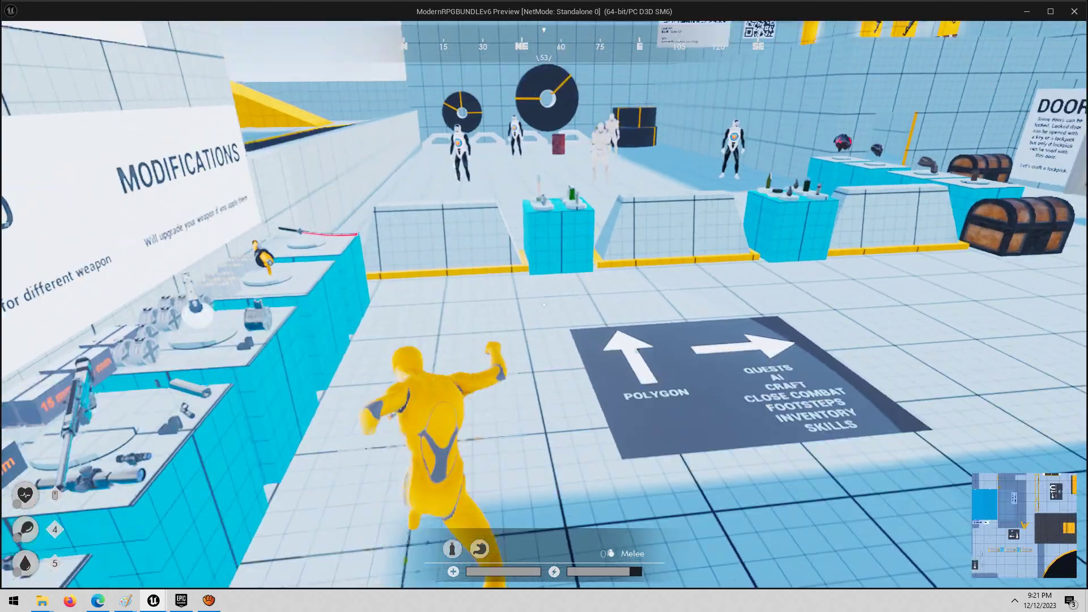
pyautogui.click(544, 305)
pyautogui.click(544, 305)
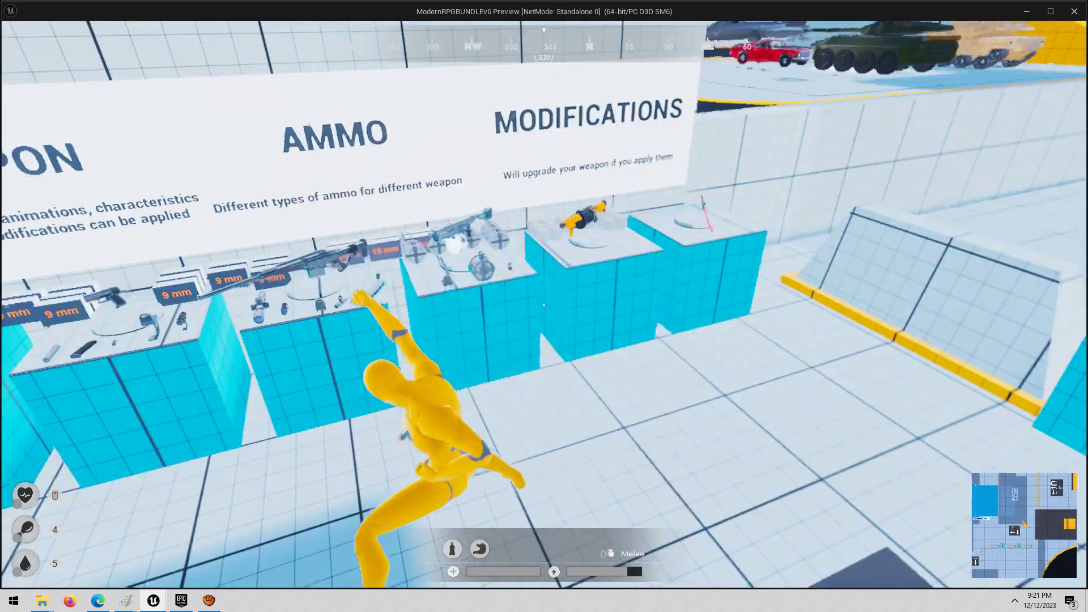
pyautogui.press('w')
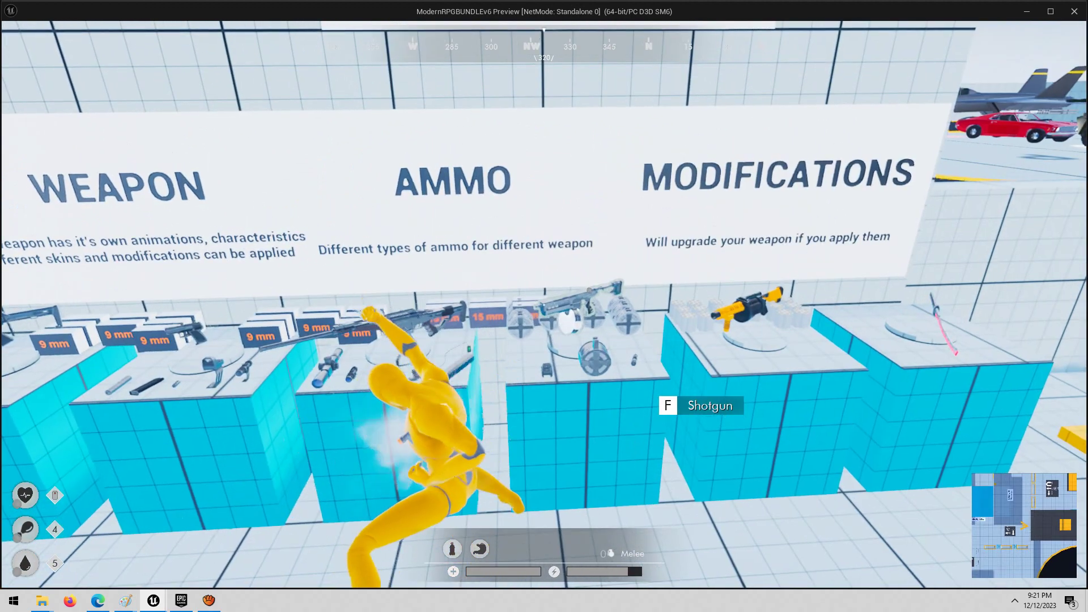
pyautogui.press('Escape')
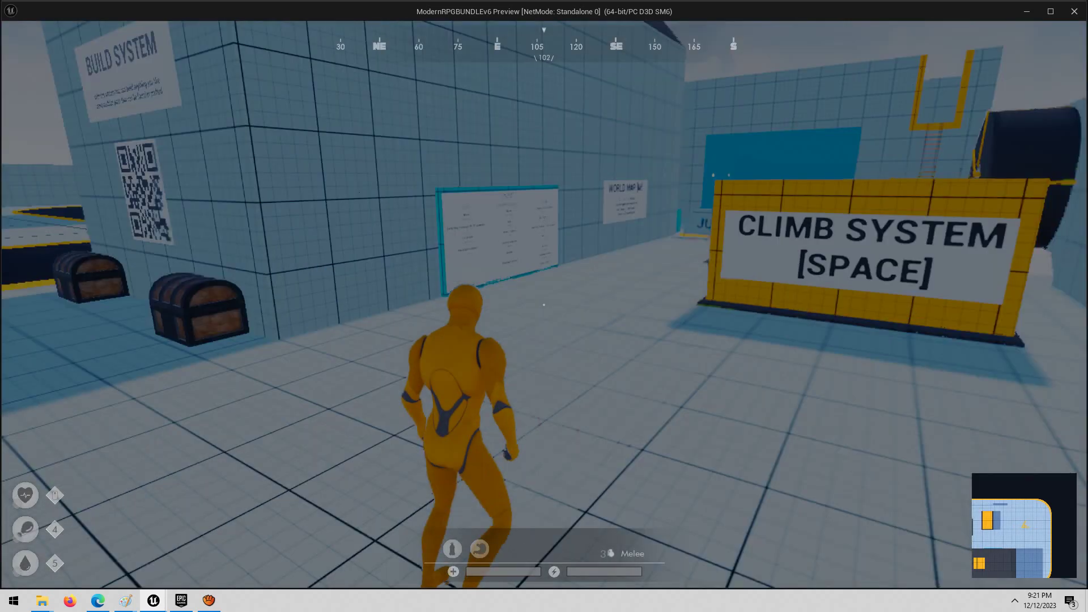
# Step: In the restarted preview, run the character past the World Map sign and jump over the barrier ahead
pyautogui.press('w')
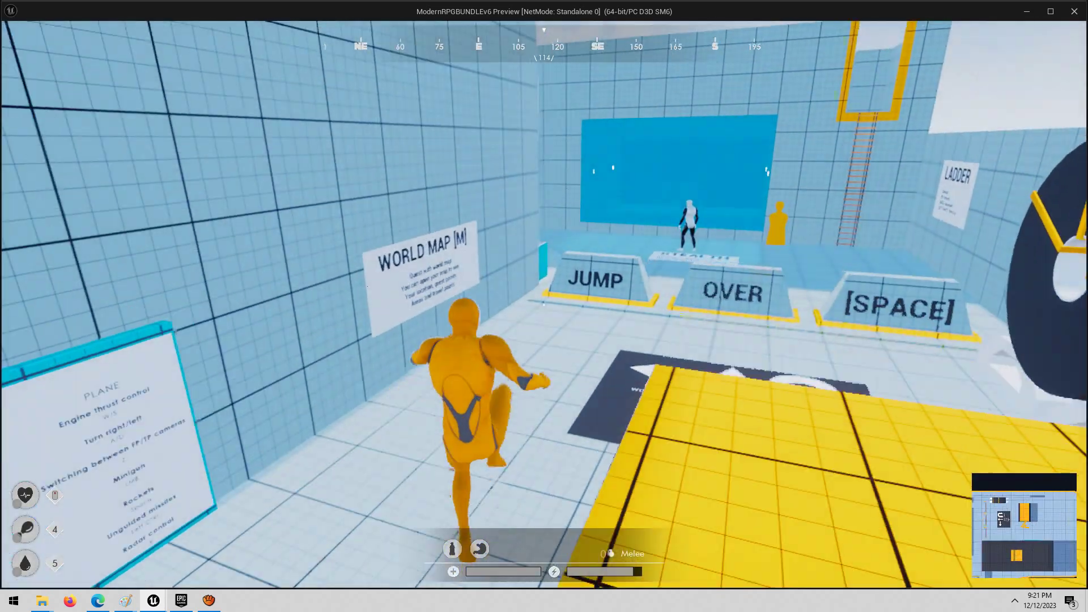
pyautogui.press('w')
pyautogui.press('space')
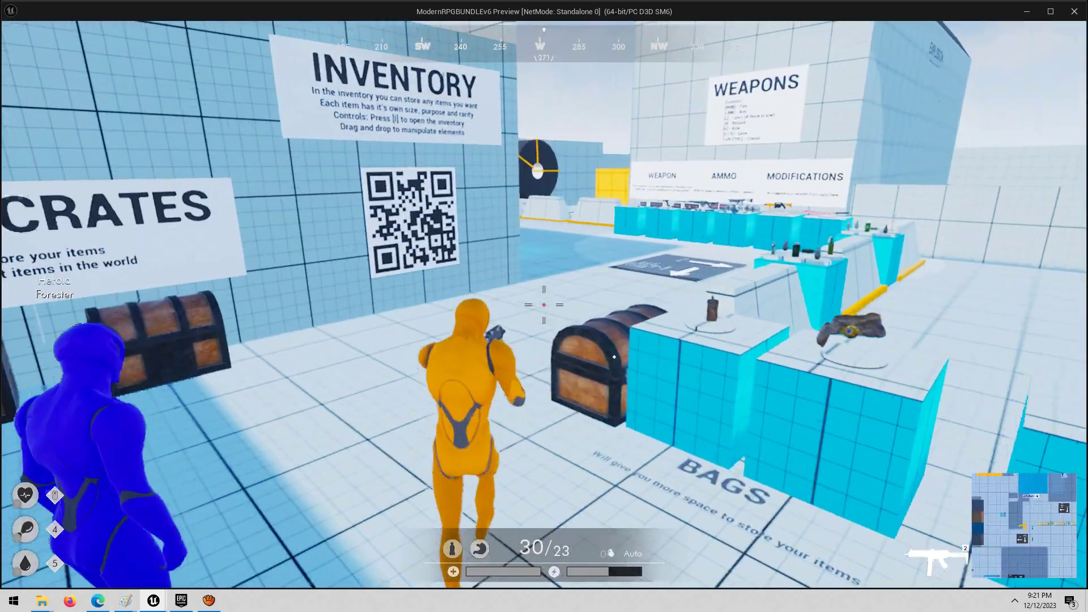
# Step: Run with the equipped rifle from the Inventory sign past the Ladder sign and back into the room with the wooden ladder
pyautogui.press('w')
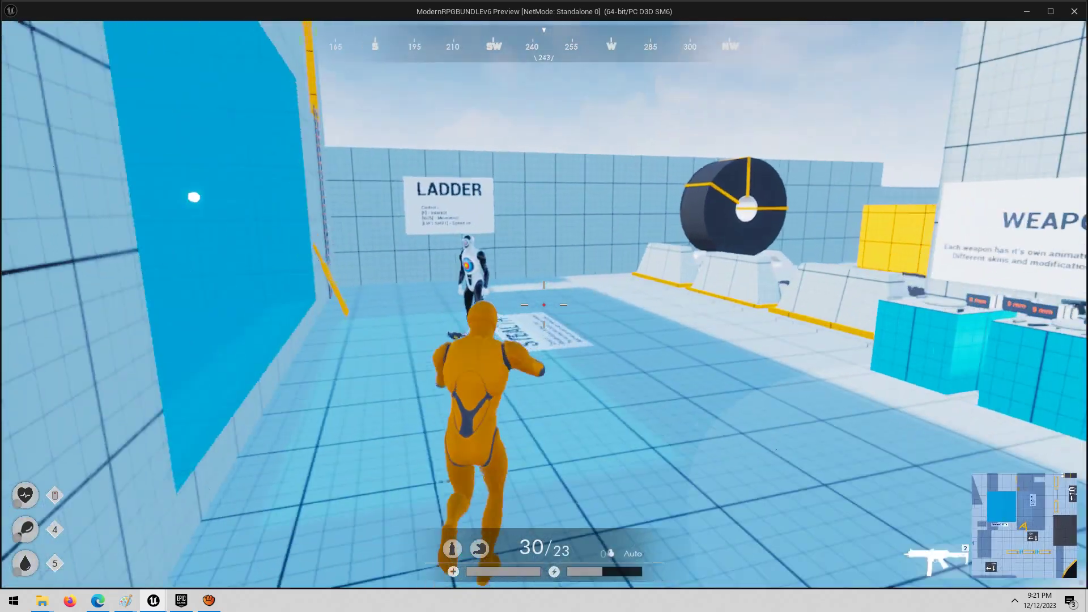
pyautogui.press('w')
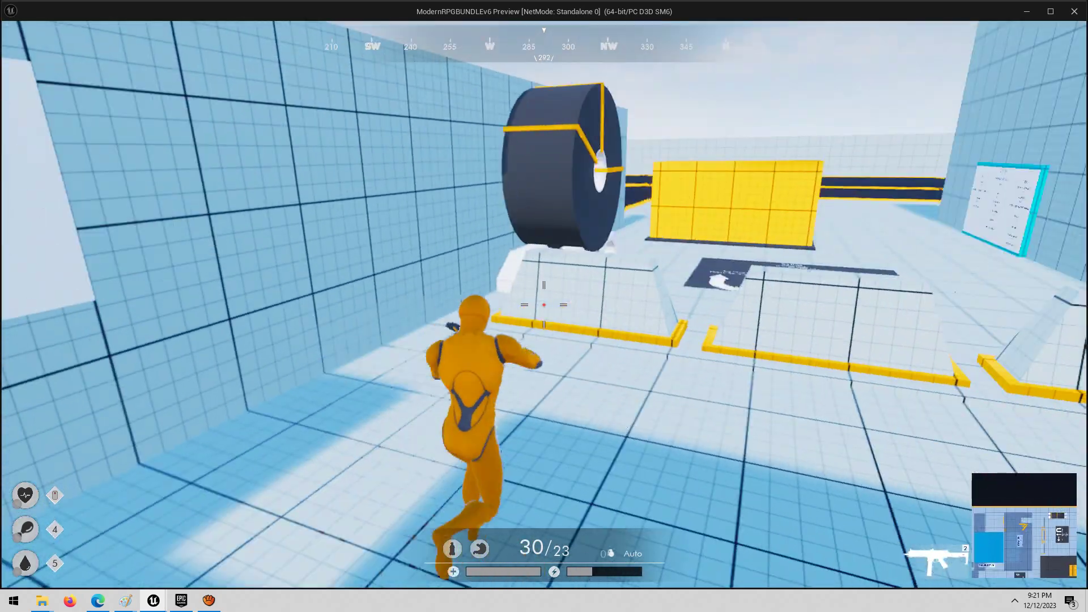
pyautogui.press('w')
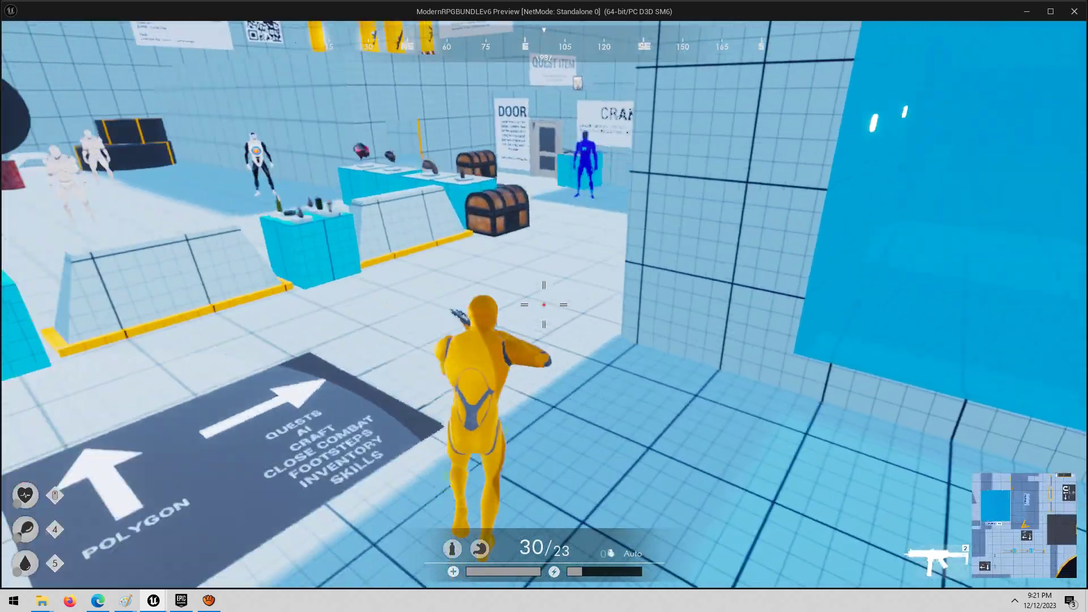
pyautogui.press('w')
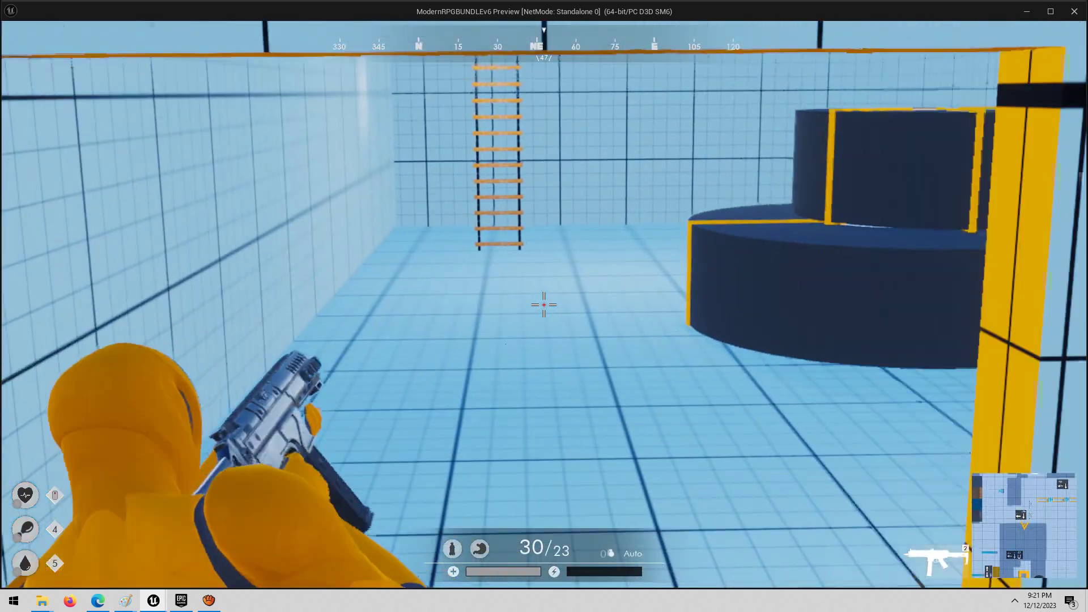
pyautogui.press('w')
# Step: Aim and fire the rifle inside the ladder room, and reload it
pyautogui.rightClick(544, 304)
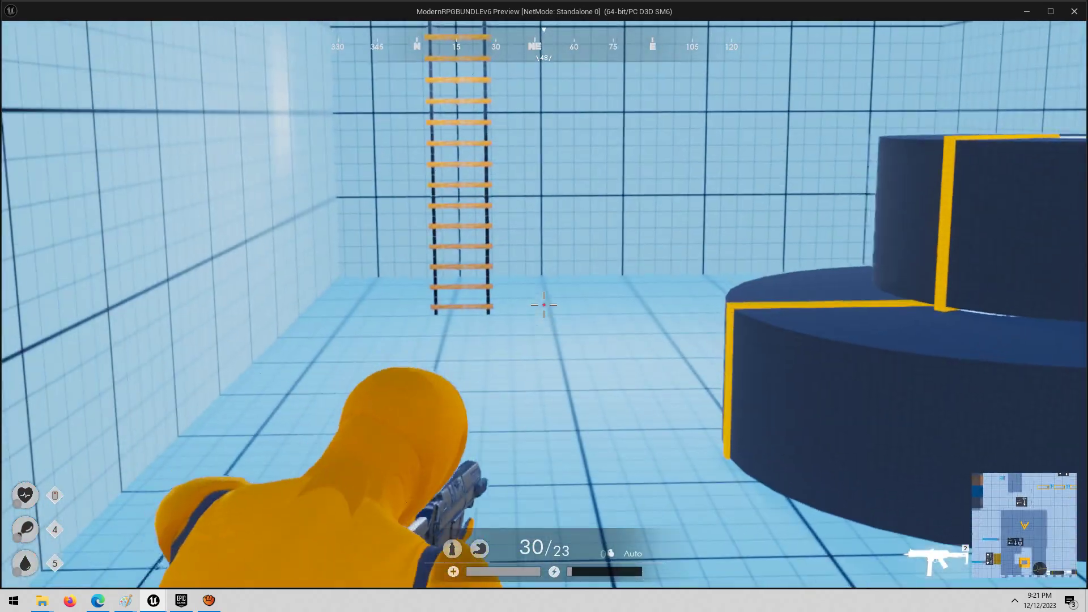
pyautogui.click(544, 305)
pyautogui.press('w')
pyautogui.press('r')
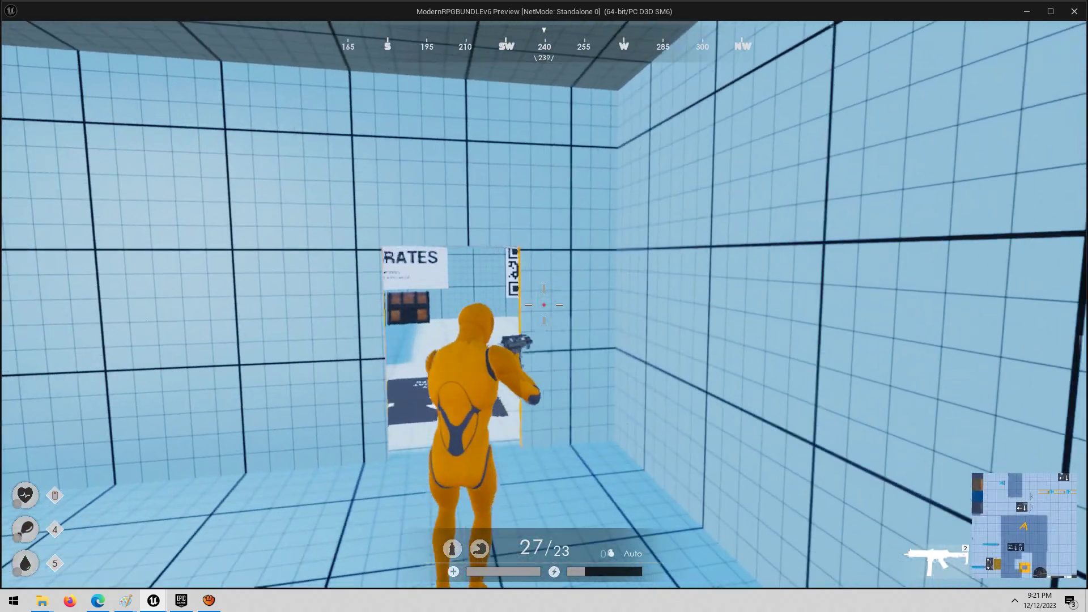
# Step: Fire the rifle beside the QR code wall, run to the Modifications stand and pick up the red-bladed sword
pyautogui.press('w')
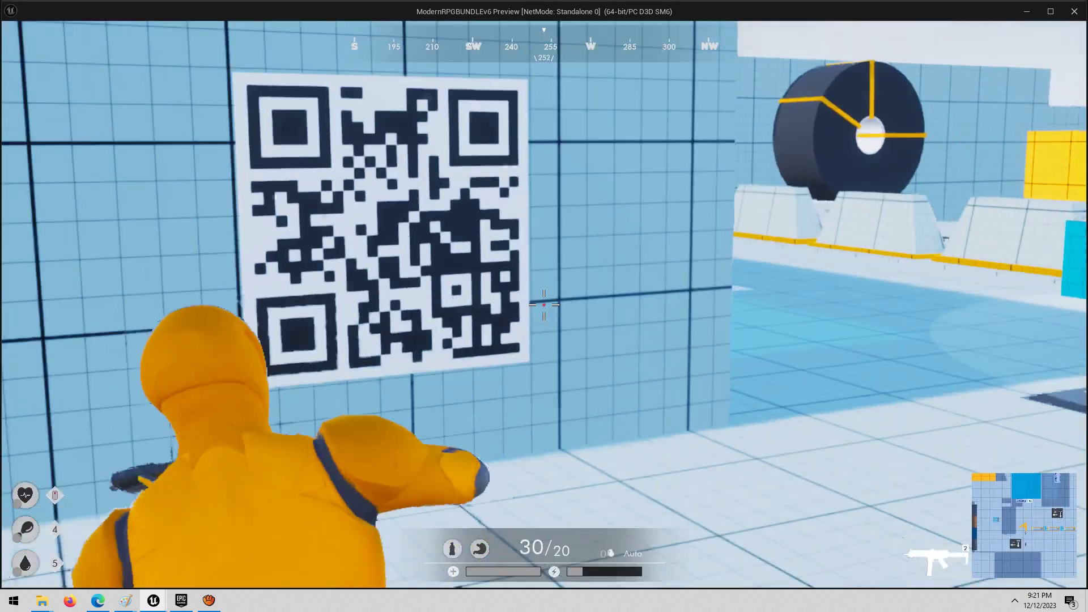
pyautogui.click(544, 304)
pyautogui.press('w')
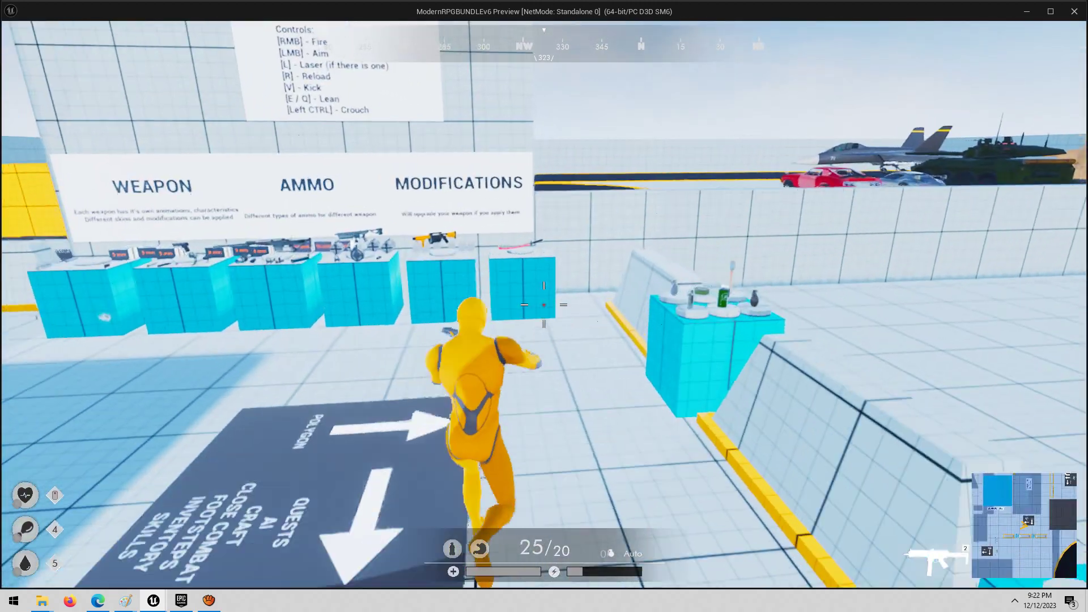
pyautogui.press('w')
pyautogui.press('f')
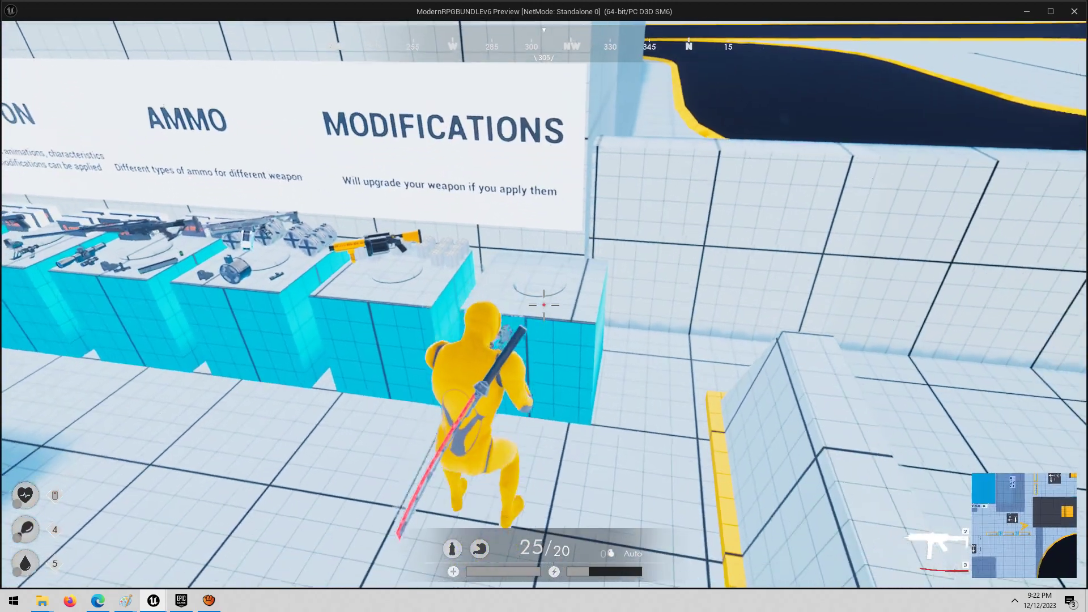
# Step: Equip the sword and try several swings beside the weapon stands
pyautogui.press('3')
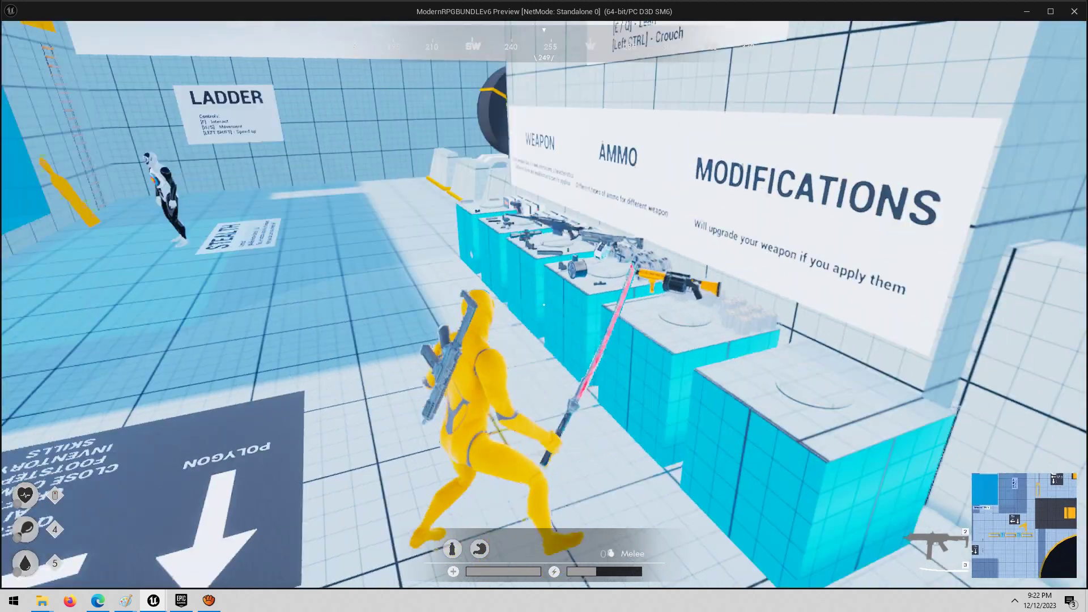
pyautogui.click(544, 304)
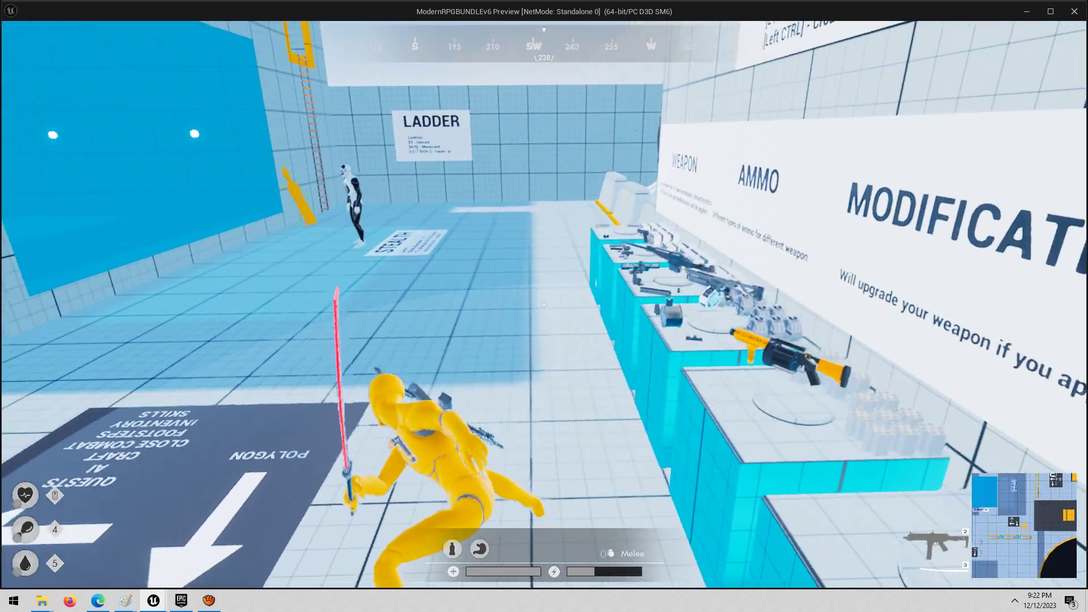
pyautogui.click(544, 304)
pyautogui.click(544, 304)
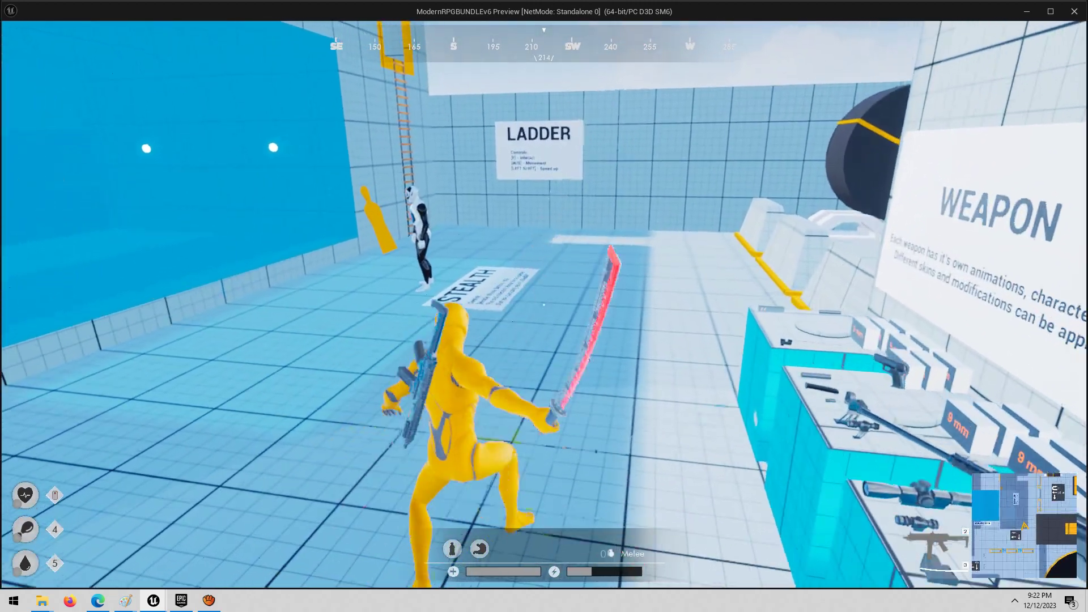
# Step: Cross the barrier into the target dummy area and strike the nearest white enemy with the sword until it is killed
pyautogui.press('w')
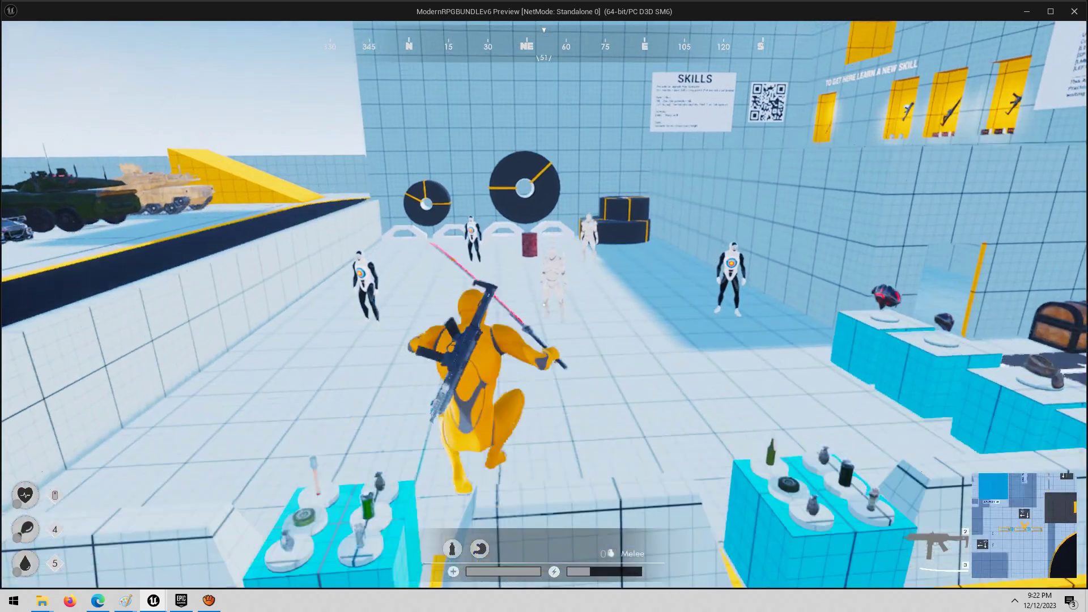
pyautogui.press('w')
pyautogui.click(544, 304)
pyautogui.click(544, 305)
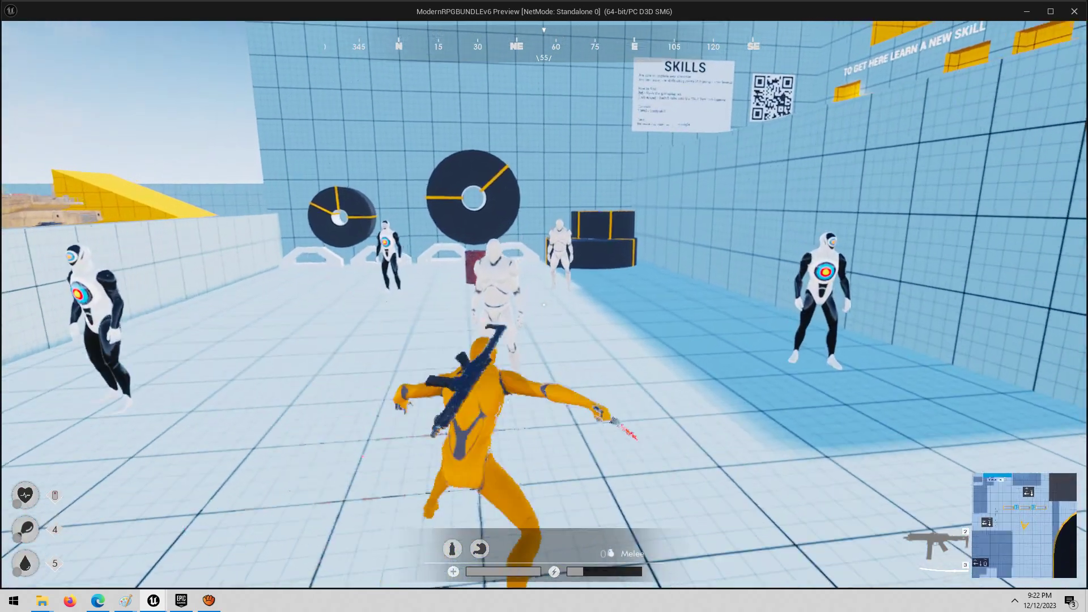
pyautogui.click(544, 304)
pyautogui.click(544, 304)
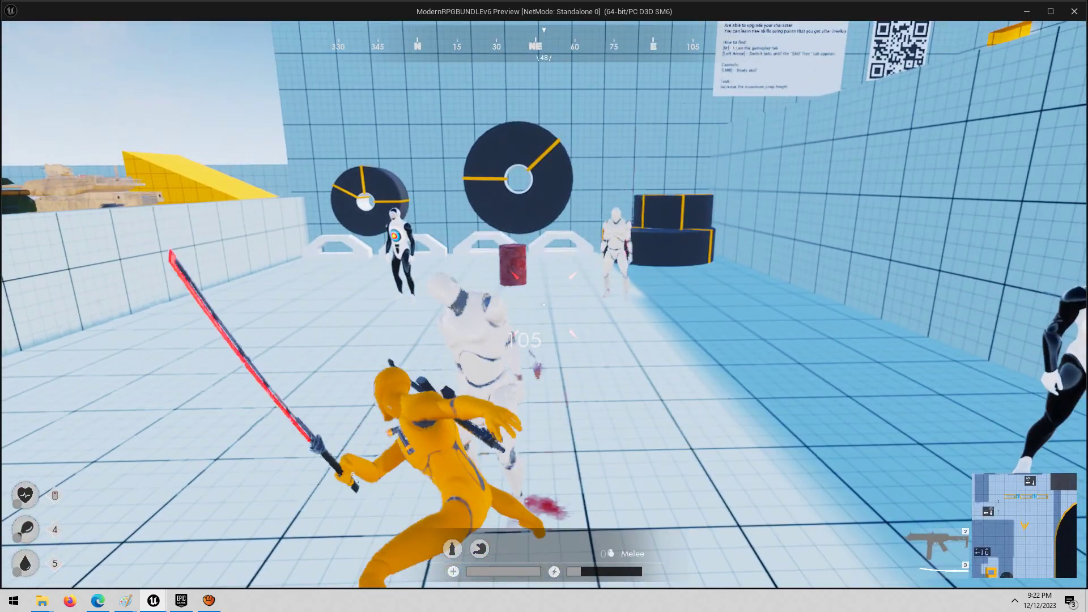
pyautogui.click(544, 304)
pyautogui.click(544, 304)
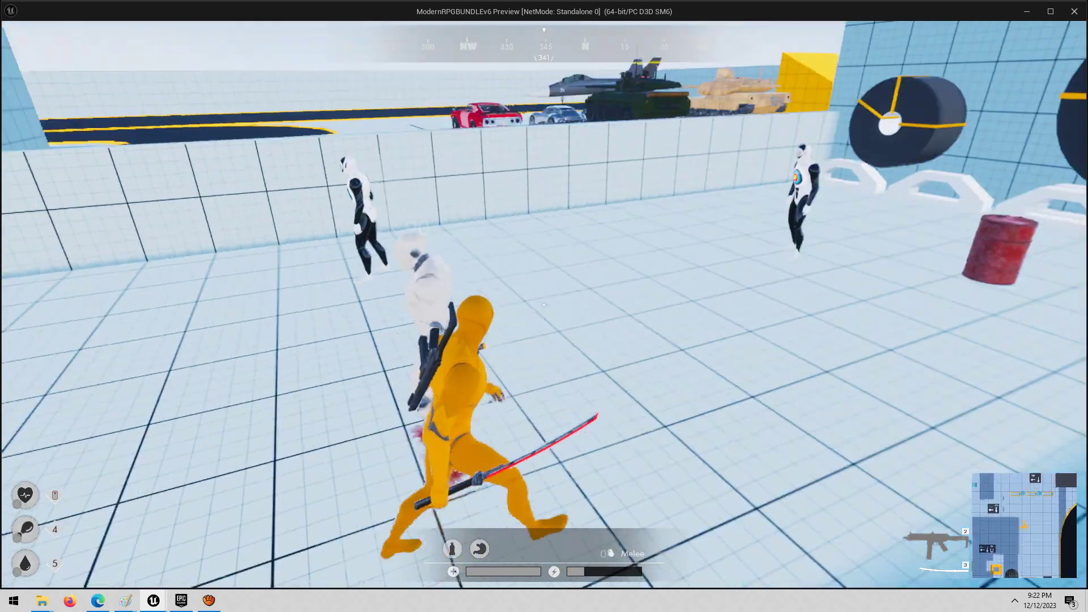
pyautogui.click(544, 305)
pyautogui.click(544, 305)
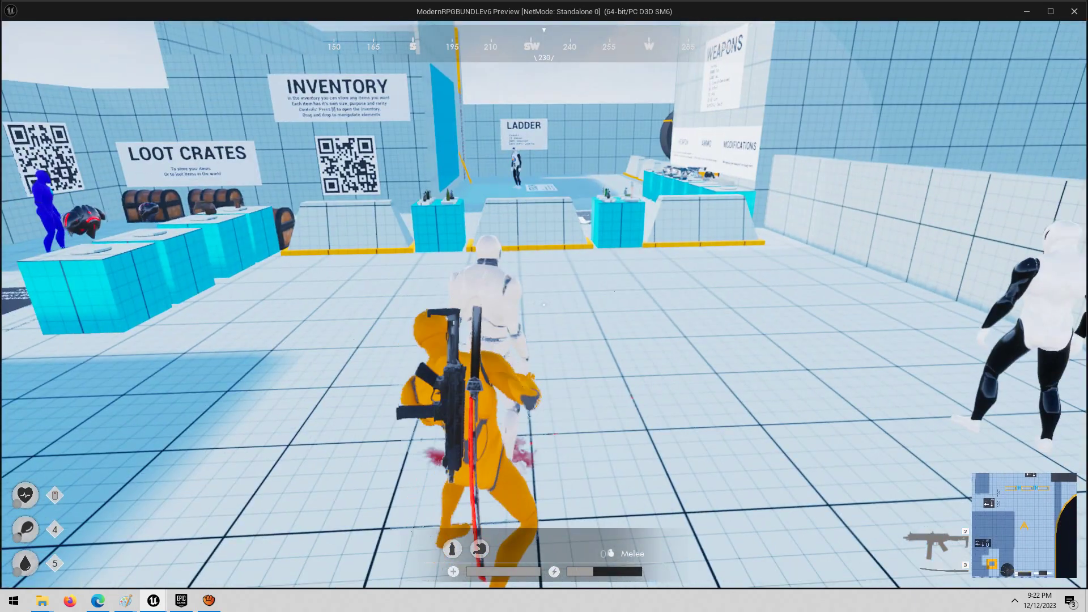
pyautogui.click(543, 304)
# Step: Run from the fallen enemy past the Inventory sign to the blue character at the Craft sign and back toward the Weapons sign
pyautogui.press('w')
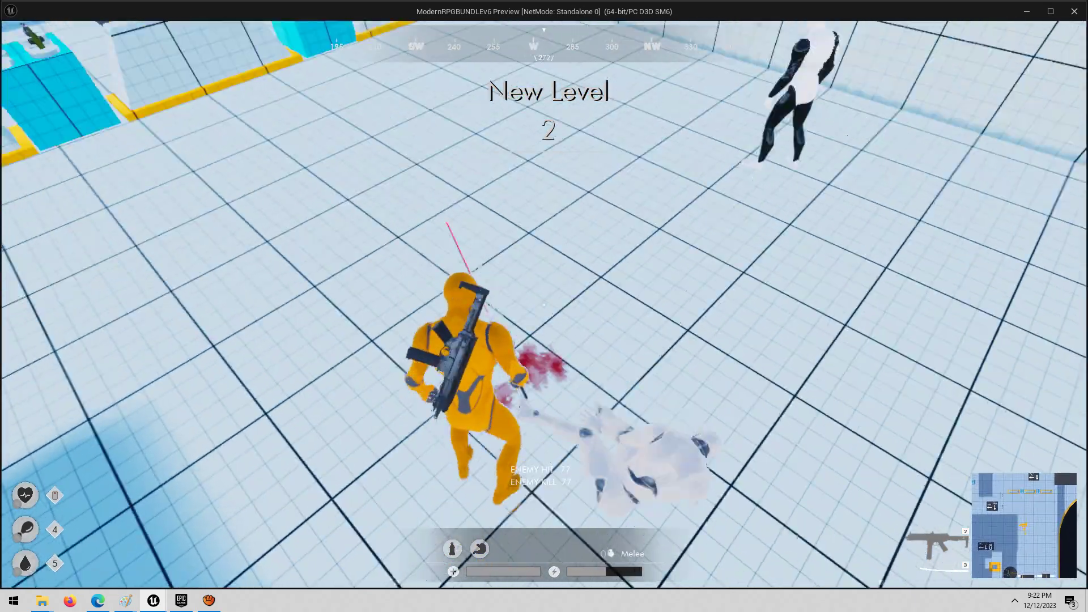
pyautogui.press('w')
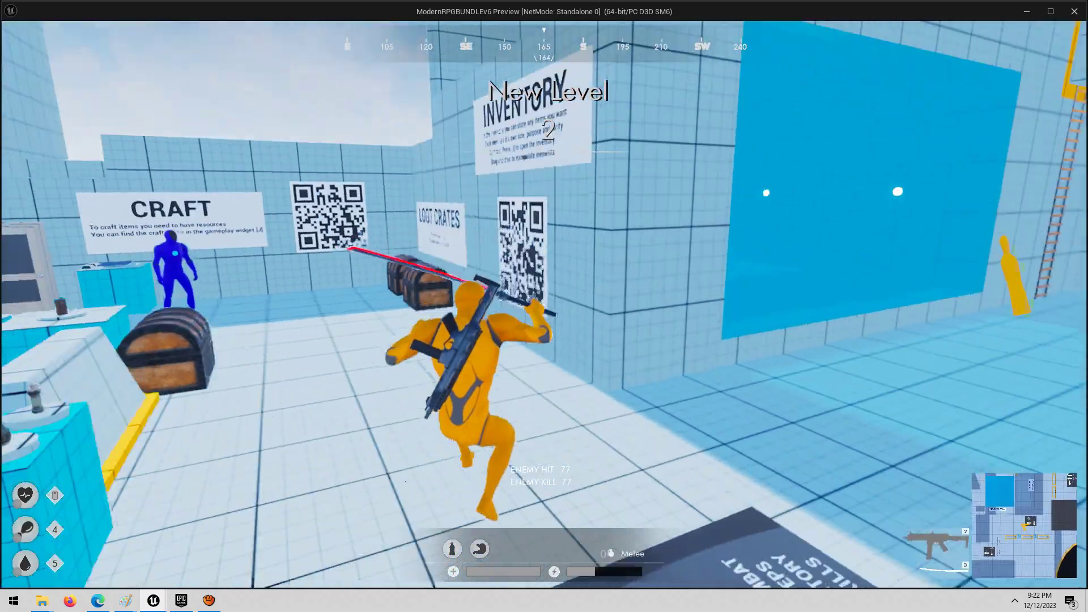
pyautogui.press('w')
pyautogui.press('space')
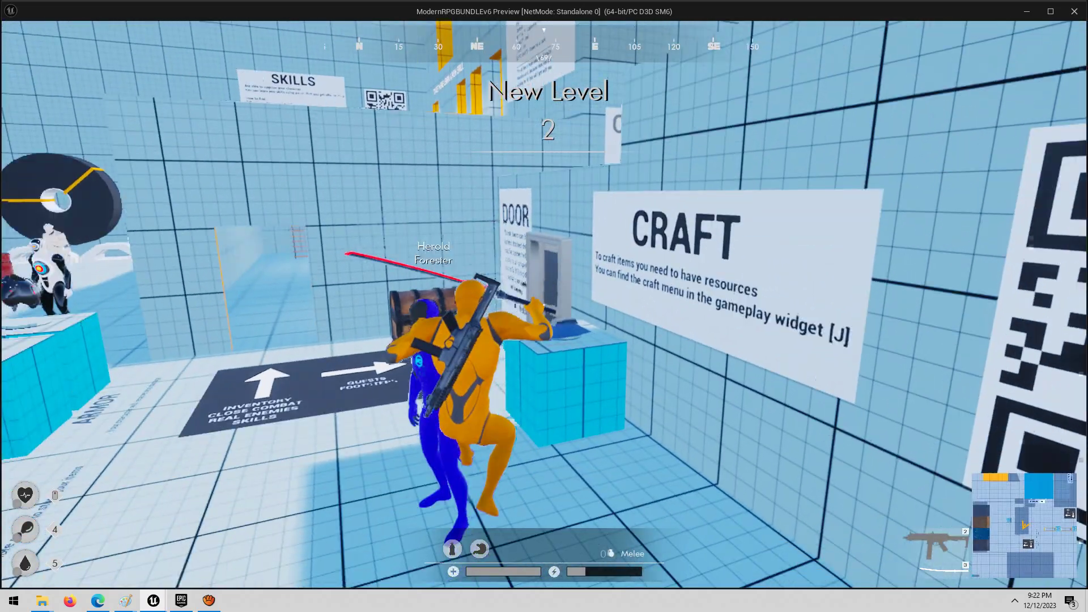
pyautogui.press('w')
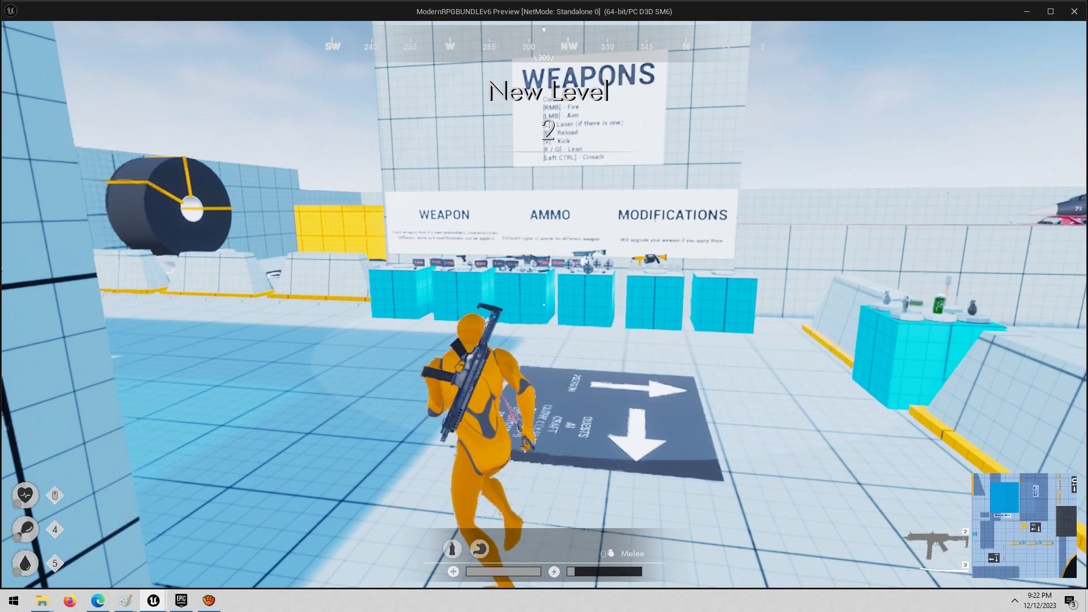
# Step: Run to the vehicle Input board and World Map sign, and return to the weapon stands over the Jump Over barrier
pyautogui.press('w')
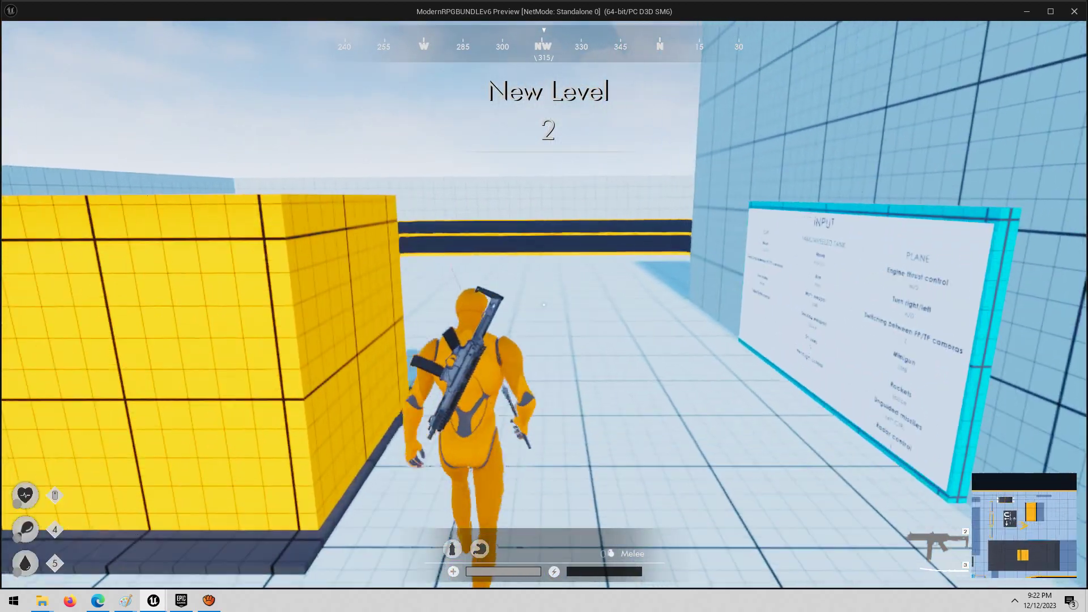
pyautogui.press('w')
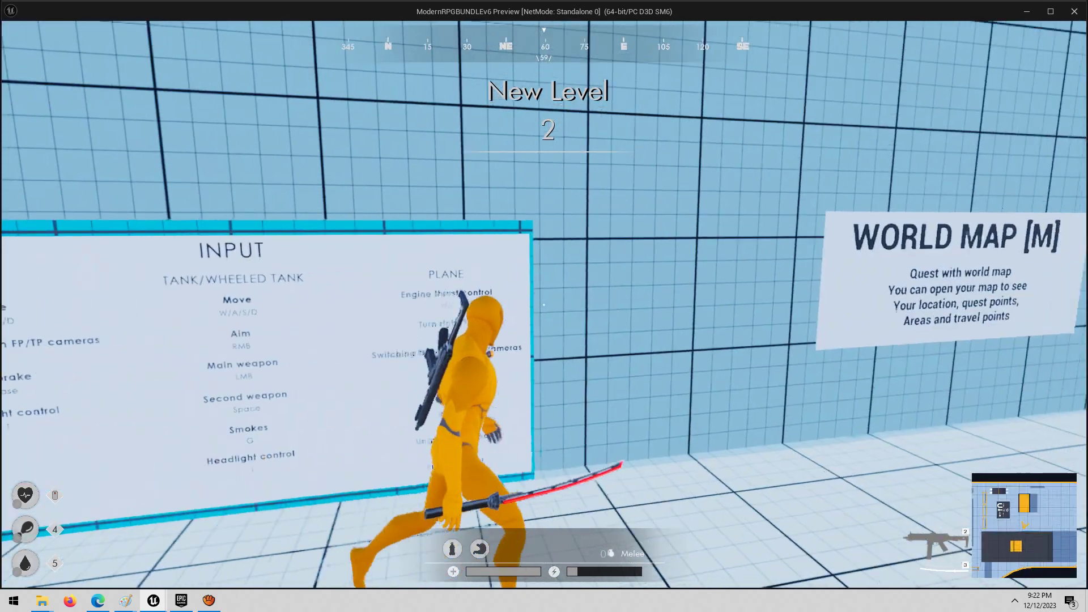
pyautogui.press('w')
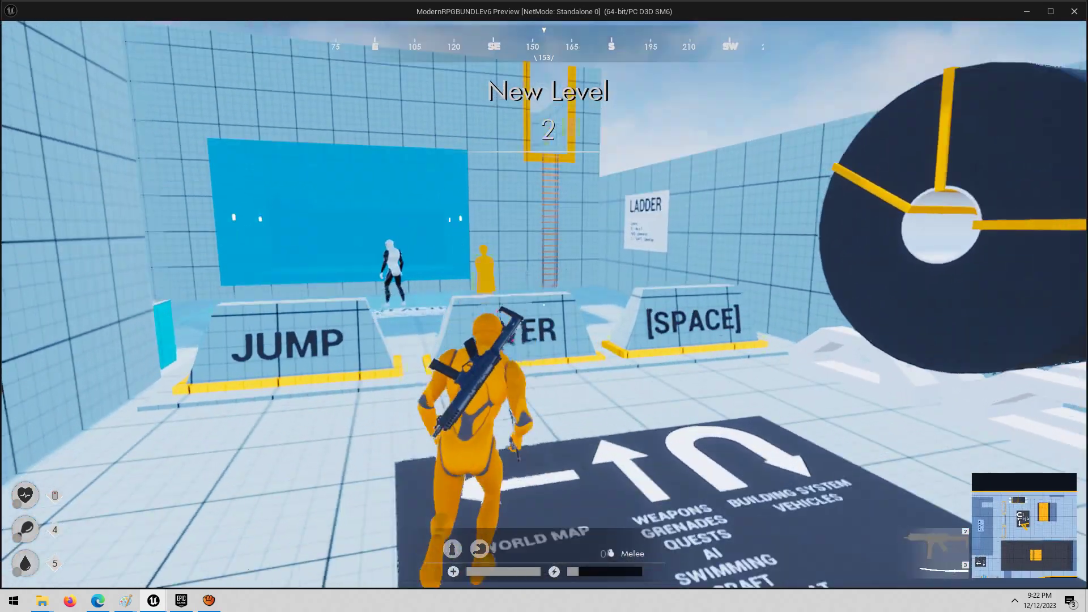
pyautogui.press('space')
pyautogui.press('w')
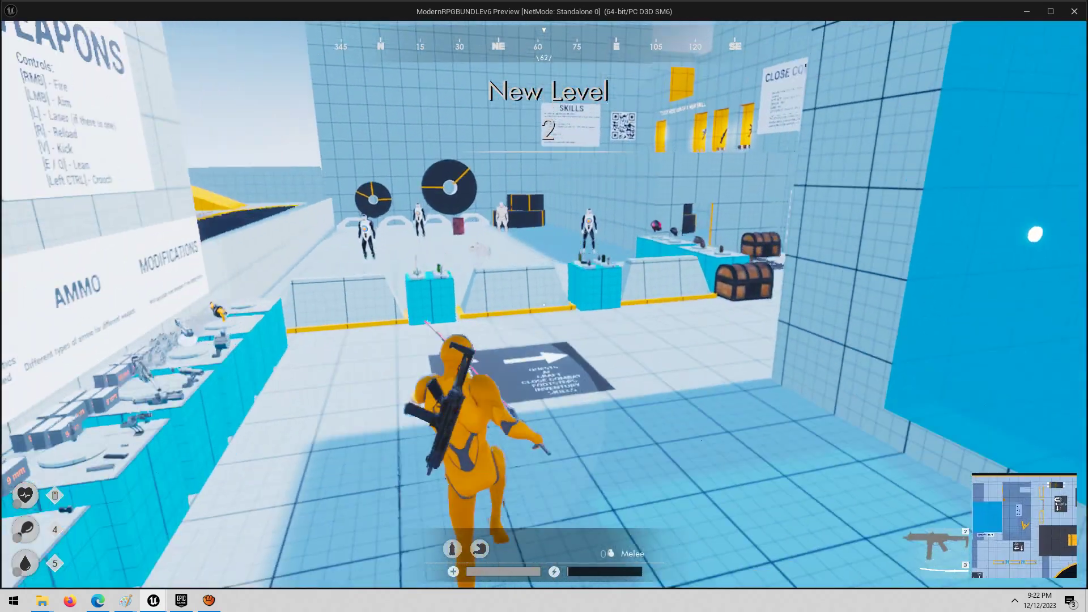
# Step: Run past the chests and jump across the armor and bags stands near the Door sign
pyautogui.press('w')
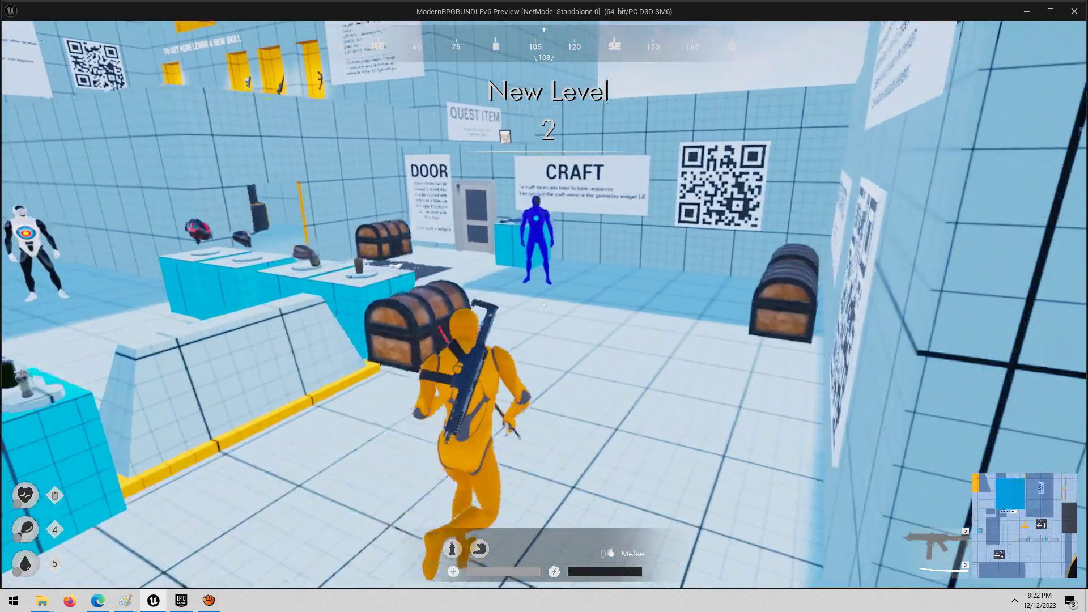
pyautogui.press('w')
pyautogui.press('space')
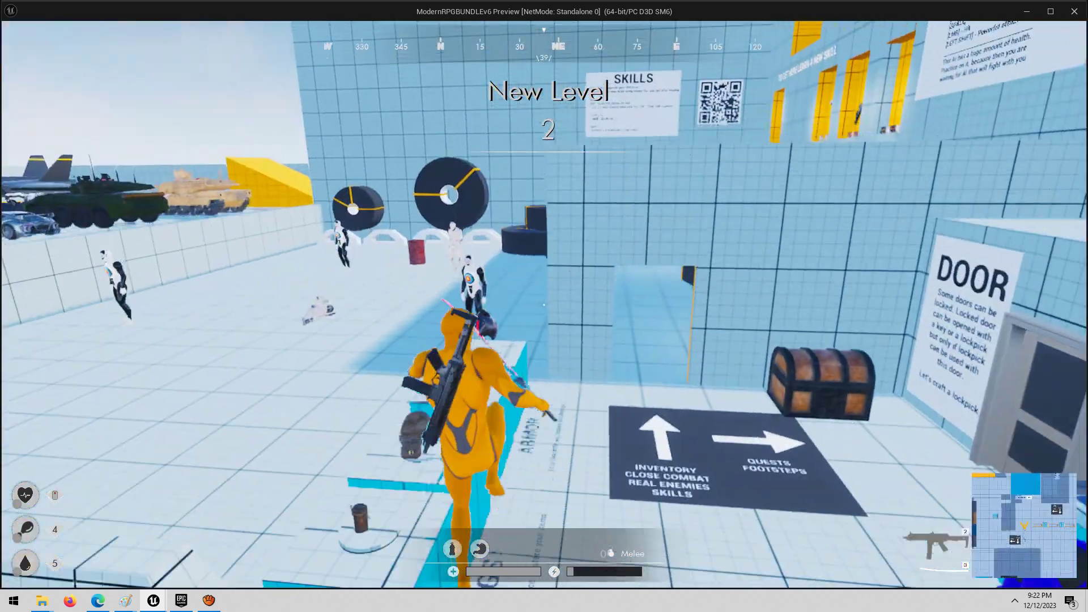
pyautogui.press('space')
pyautogui.press('w')
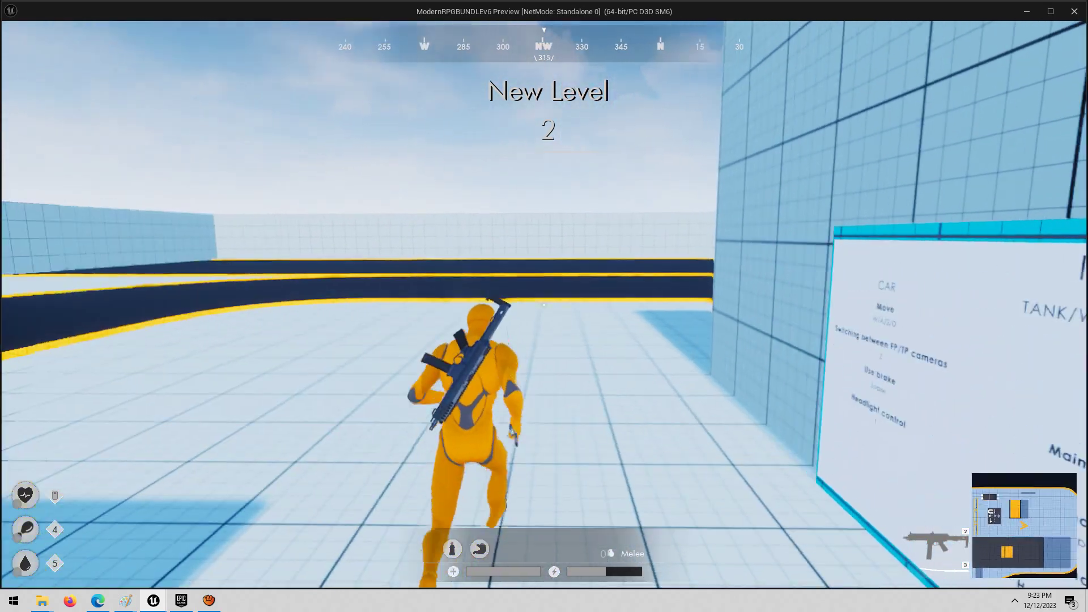
# Step: Run past the vehicle Input board and the building system sign, across the road to the parked red car
pyautogui.press('w')
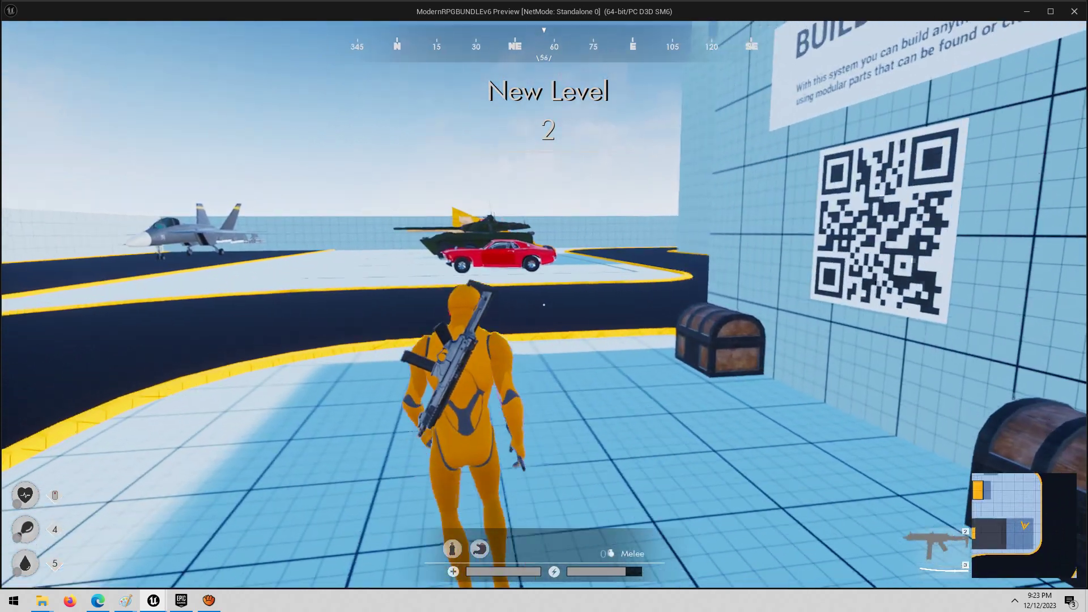
pyautogui.press('w')
pyautogui.press('w')
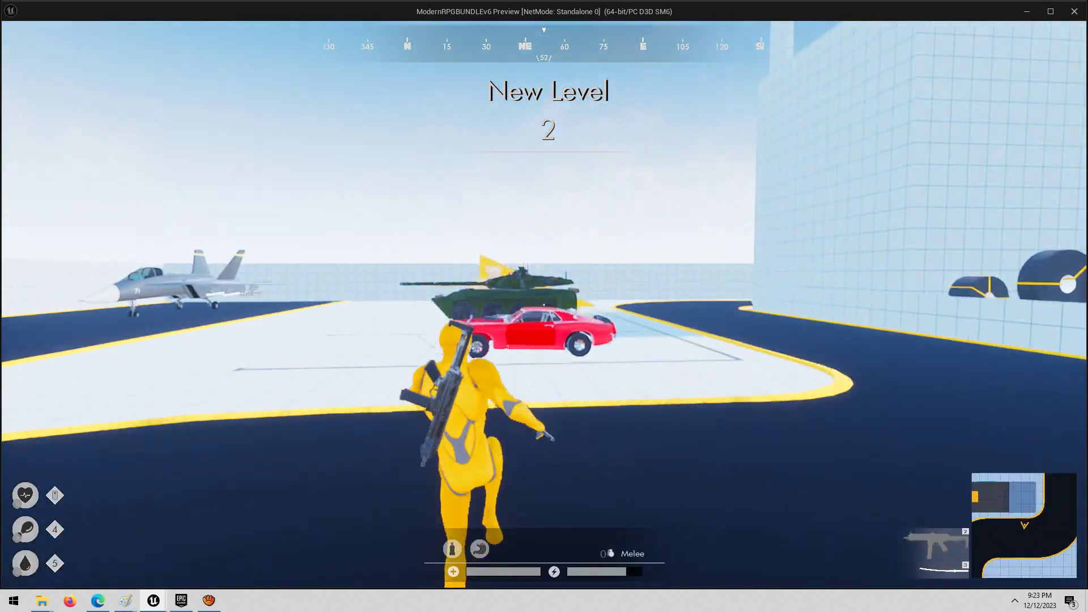
pyautogui.press('d')
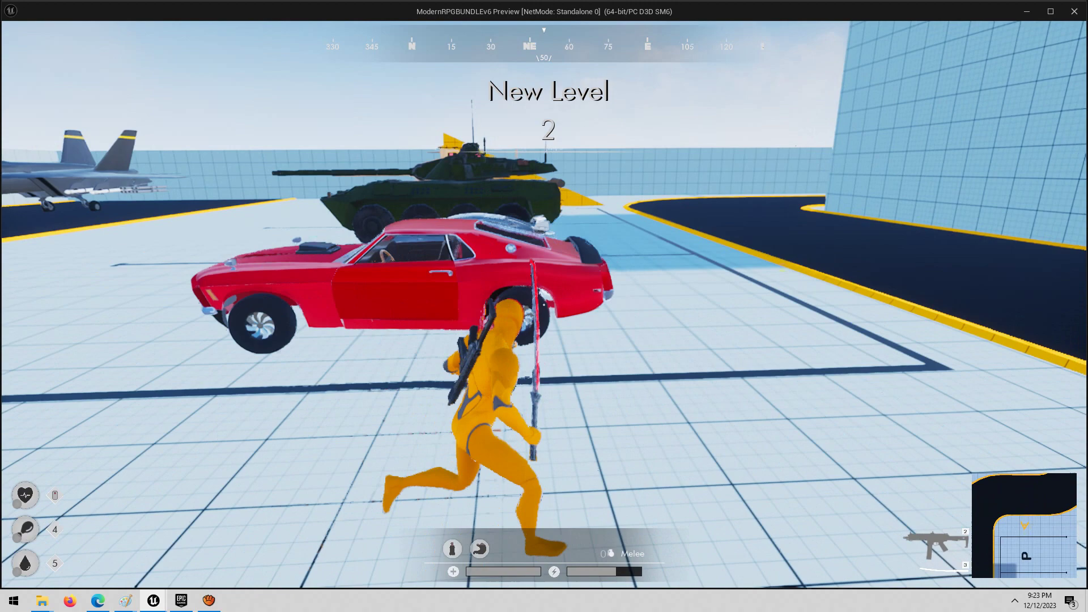
pyautogui.press('d')
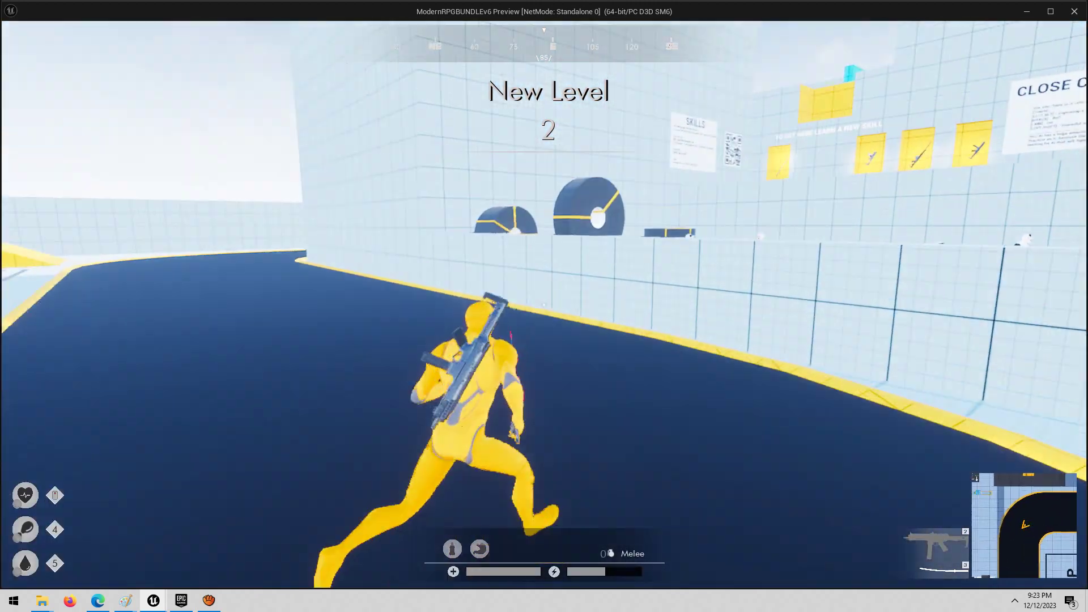
# Step: Return from the road to the parking area and walk up to the red car to view the vehicles
pyautogui.press('a')
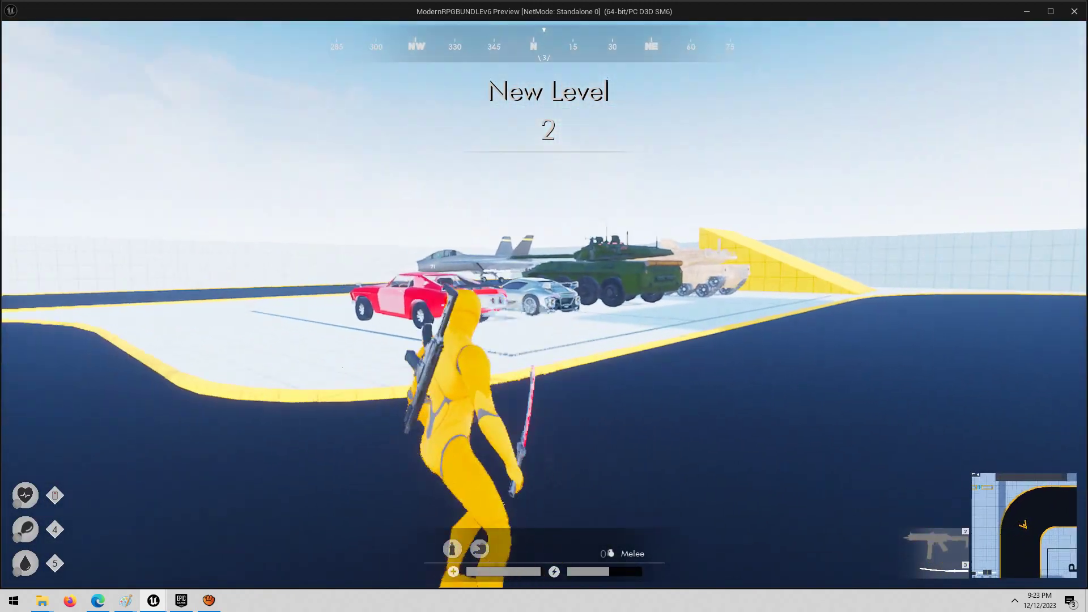
pyautogui.press('w')
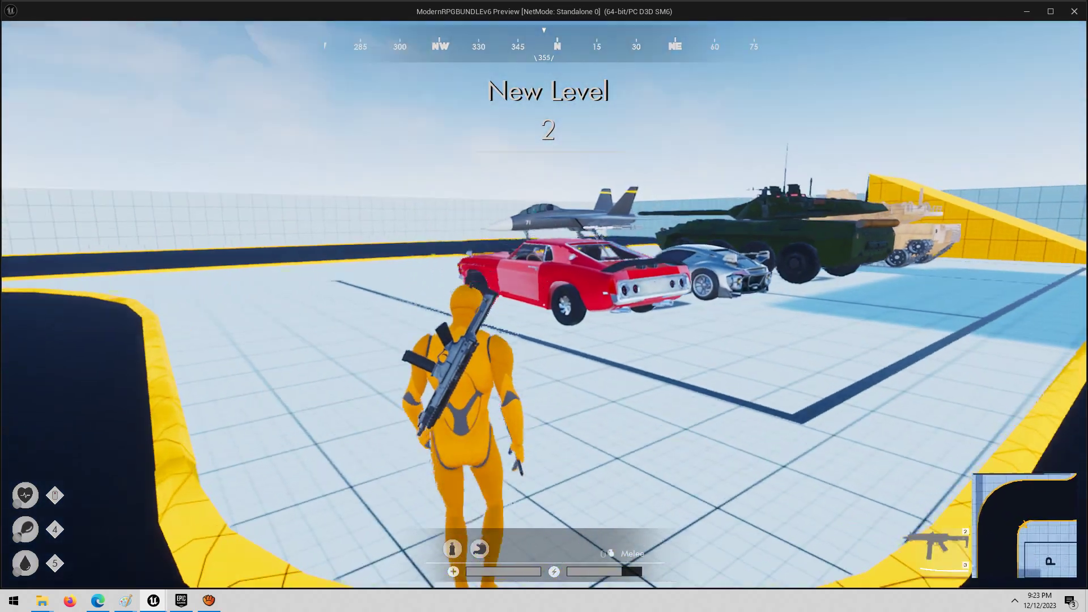
pyautogui.press('w')
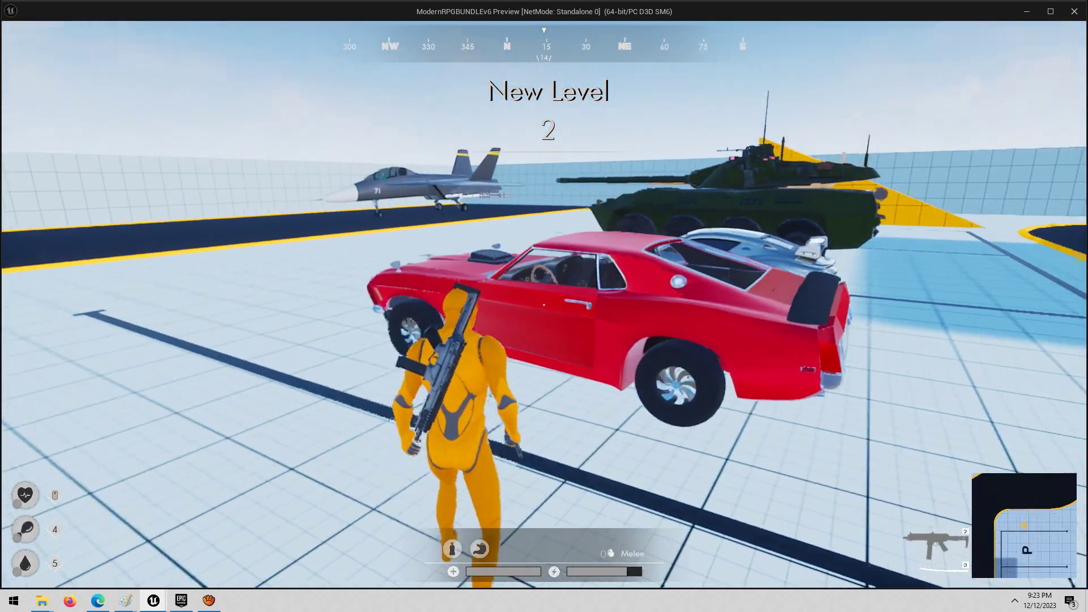
# Step: Bring the character back over the Jump barrier and past the weapon stands toward the target dummies
pyautogui.press('w')
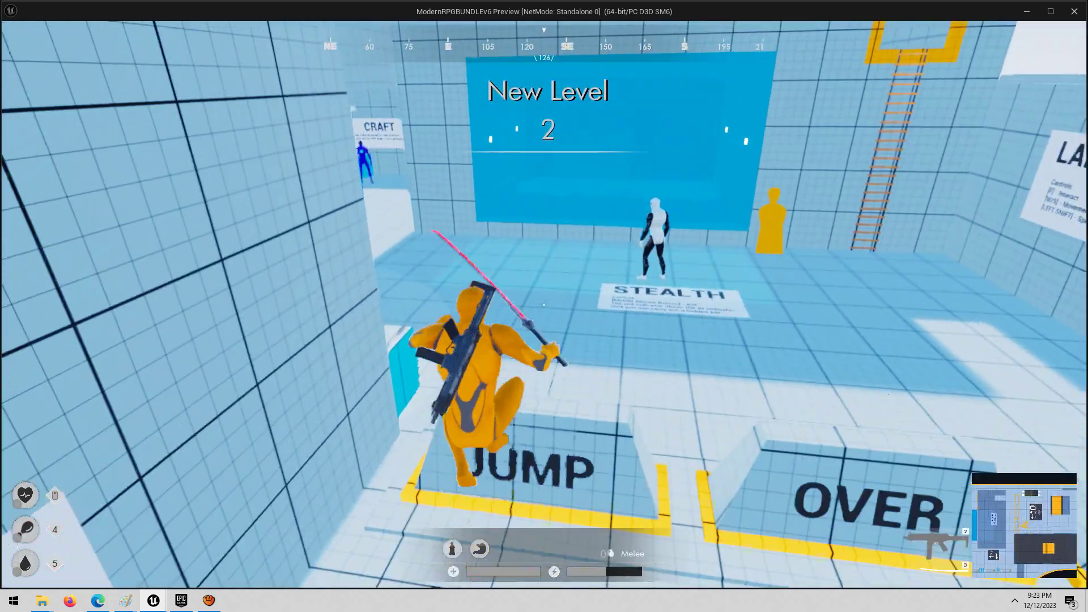
pyautogui.press('w')
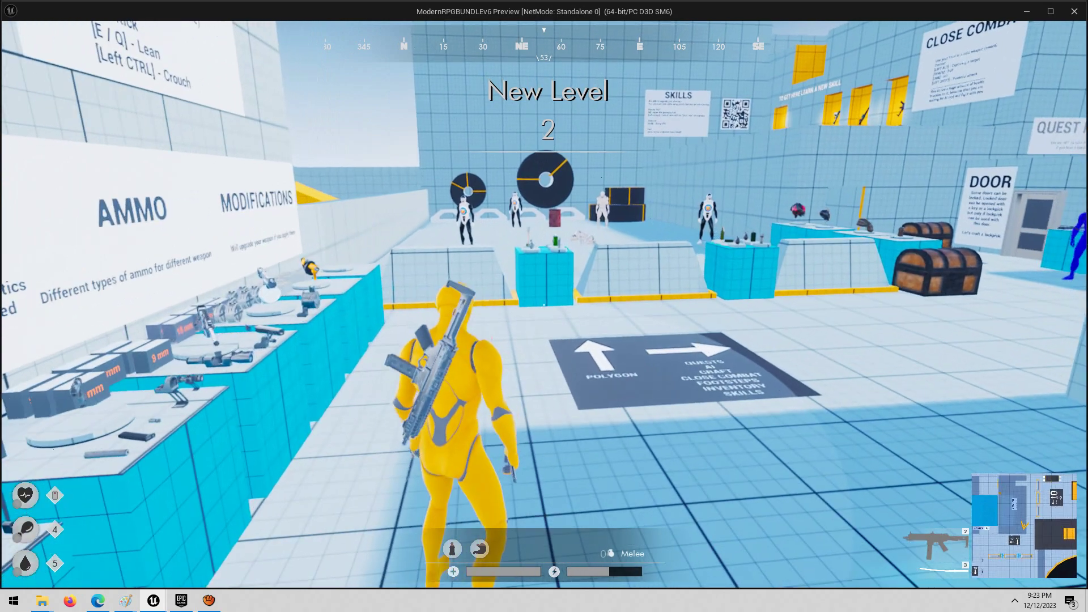
pyautogui.press('w')
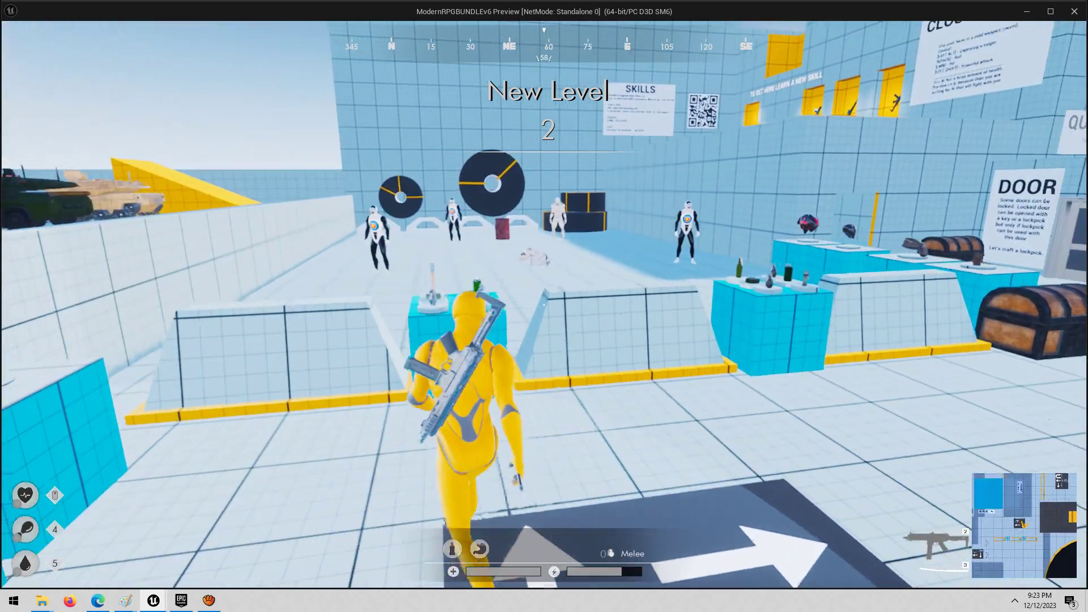
# Step: Run past the chests to the Door sign and double back around the bags stands
pyautogui.press('d')
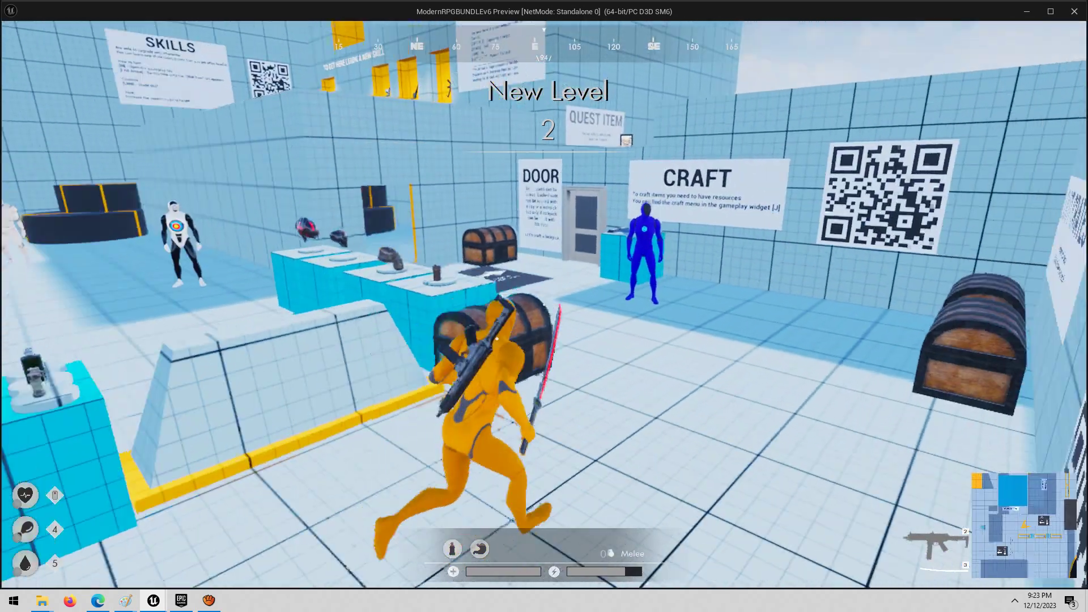
pyautogui.press('w')
pyautogui.press('w')
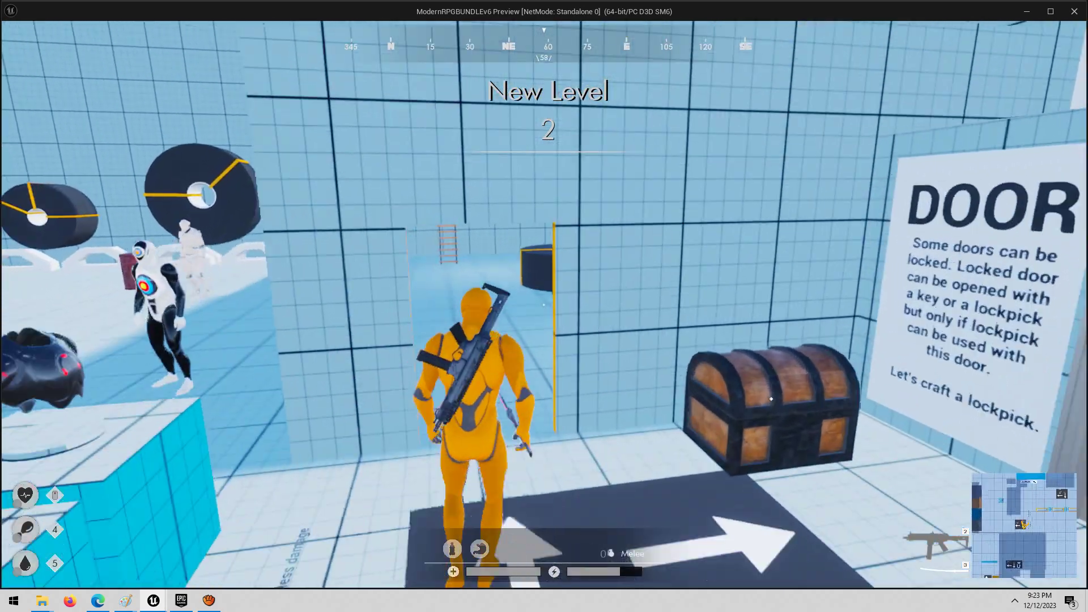
pyautogui.press('s')
pyautogui.press('a')
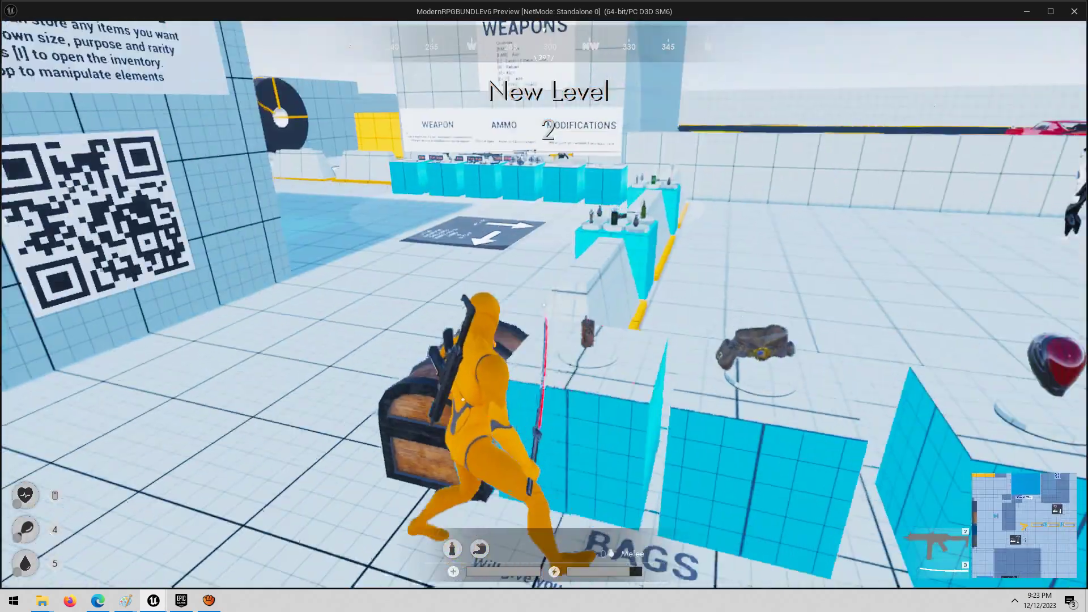
# Step: Run from the bags stands past the weapon stands and over the barrier to the yellow block
pyautogui.press('w')
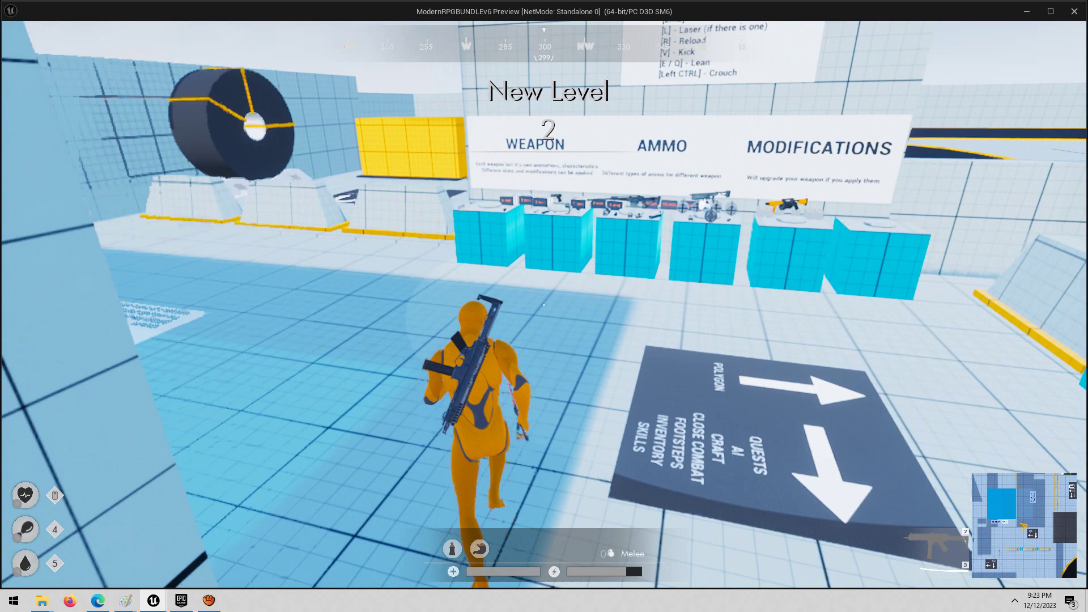
pyautogui.press('w')
pyautogui.press('space')
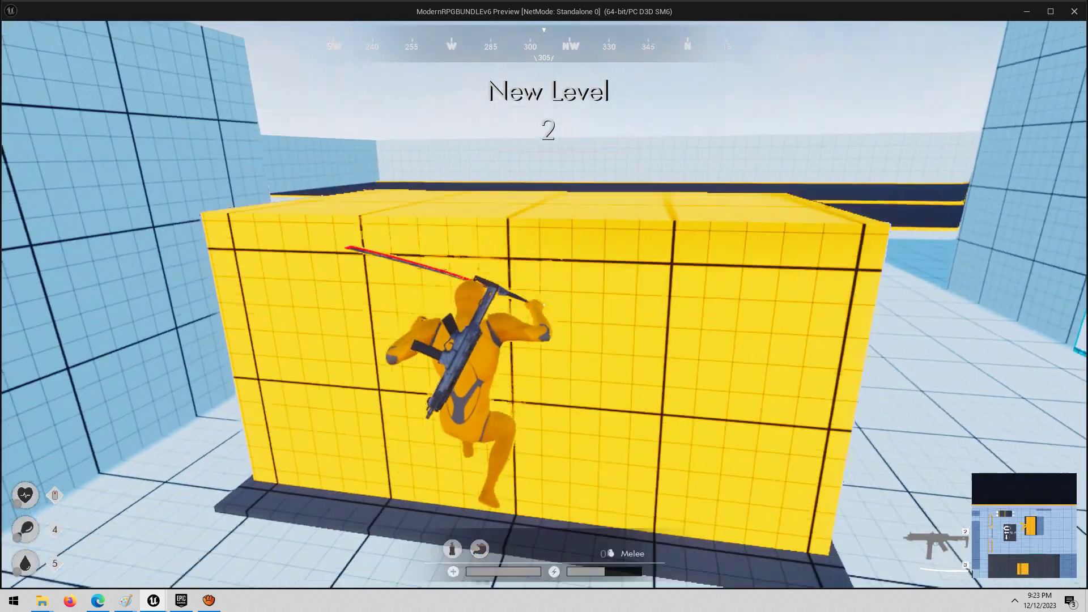
pyautogui.press('w')
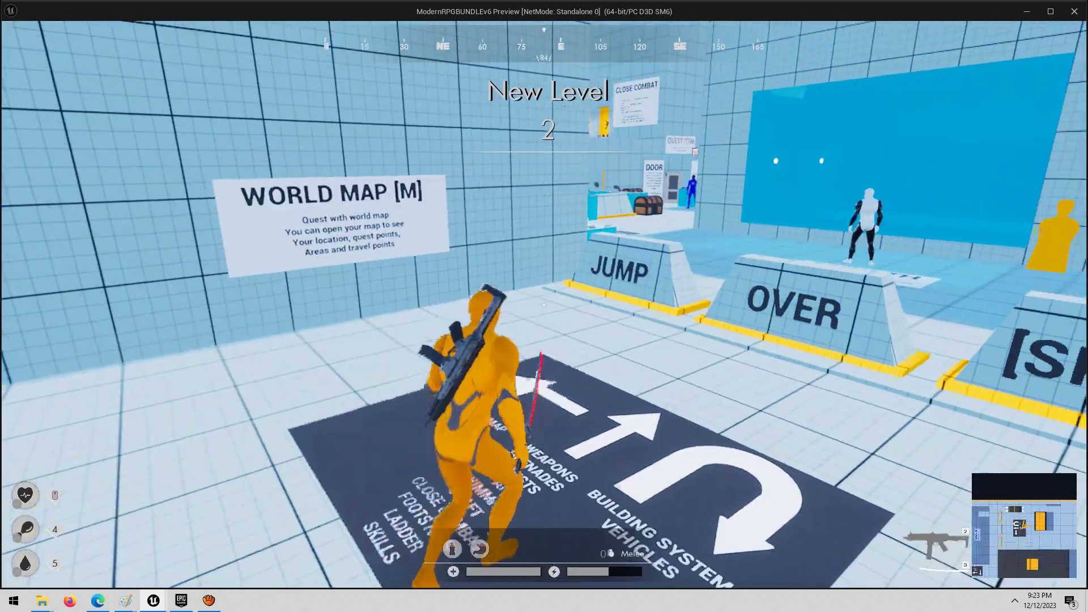
# Step: Jump back over the barrier near the World Map sign and return to the weapon stands
pyautogui.press('space')
pyautogui.press('w')
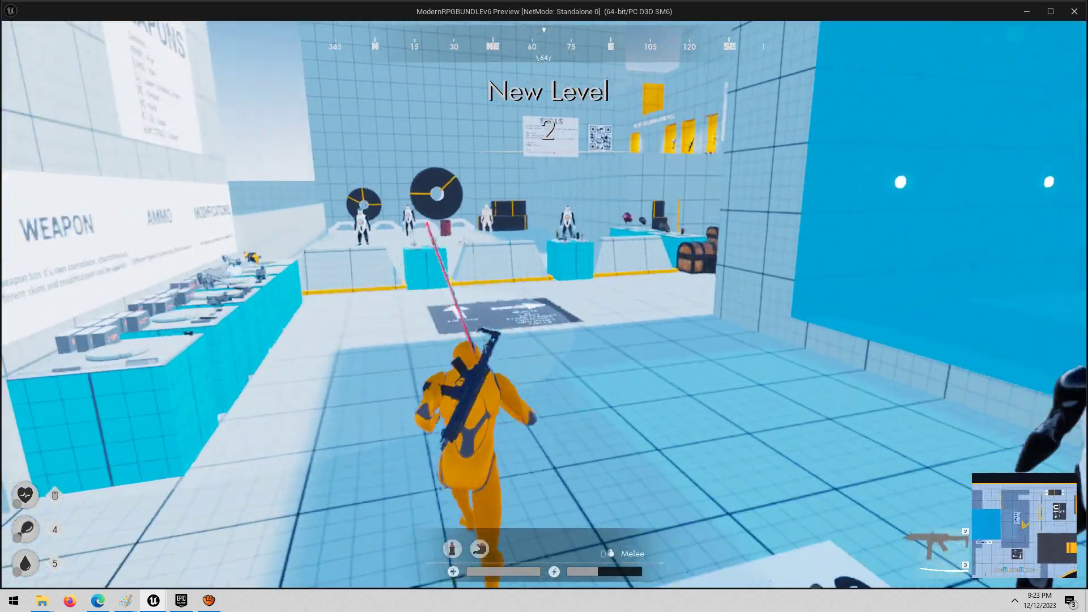
pyautogui.press('w')
# Step: Draw the firearm from slot 2, carry it past the chests to the Door sign, and aim back toward the target dummies
pyautogui.press('2')
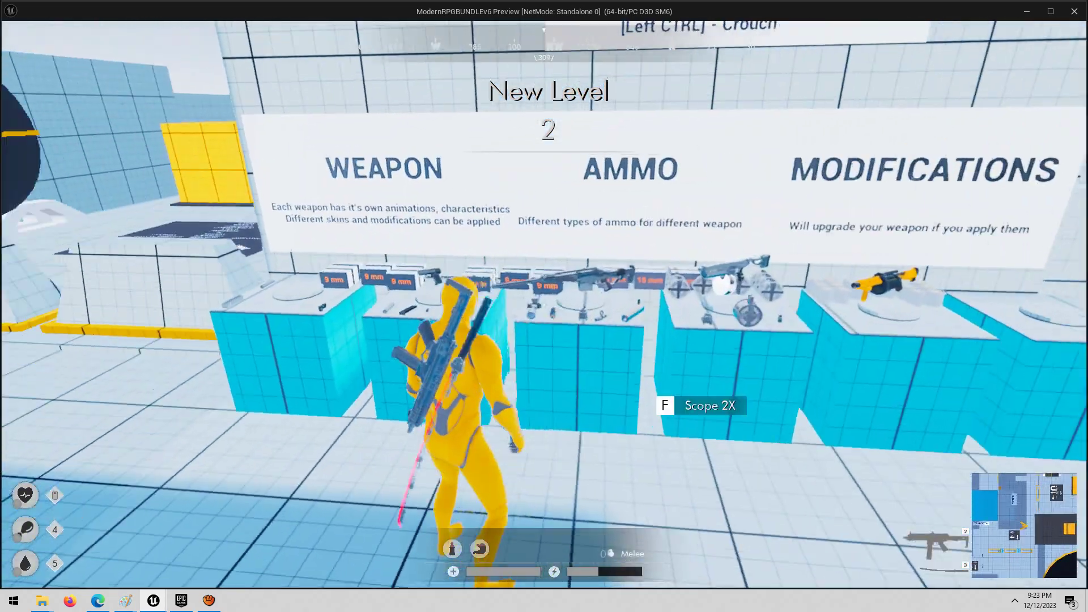
pyautogui.press('w')
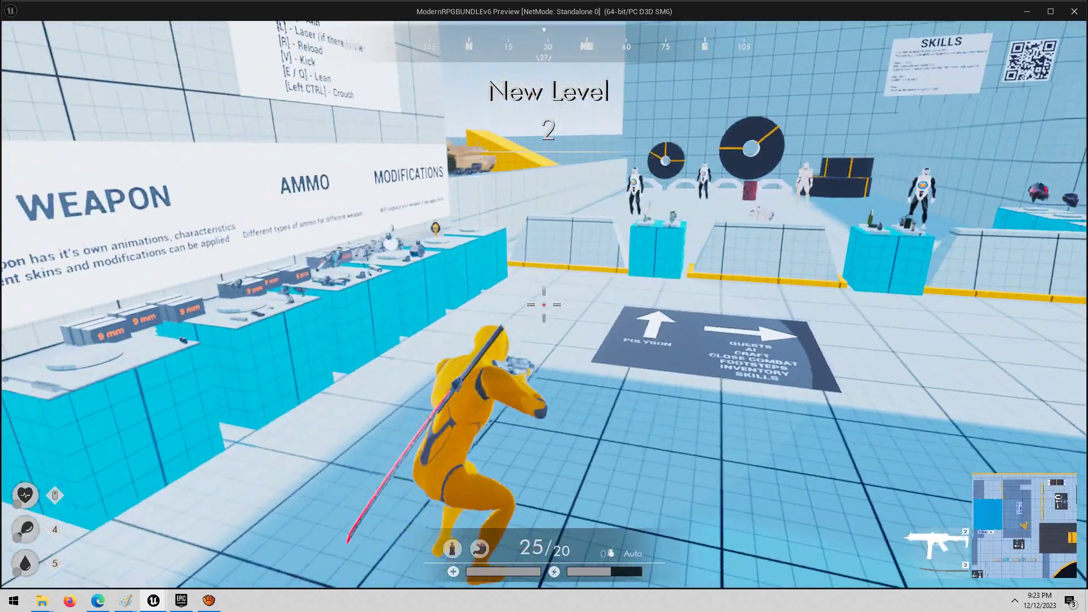
pyautogui.press('w')
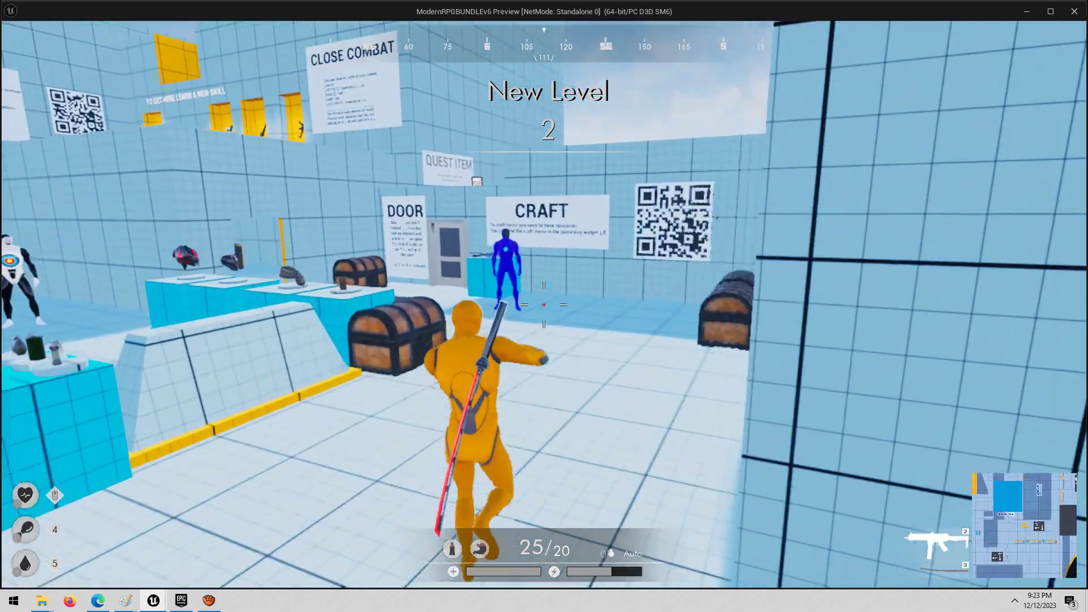
pyautogui.press('w')
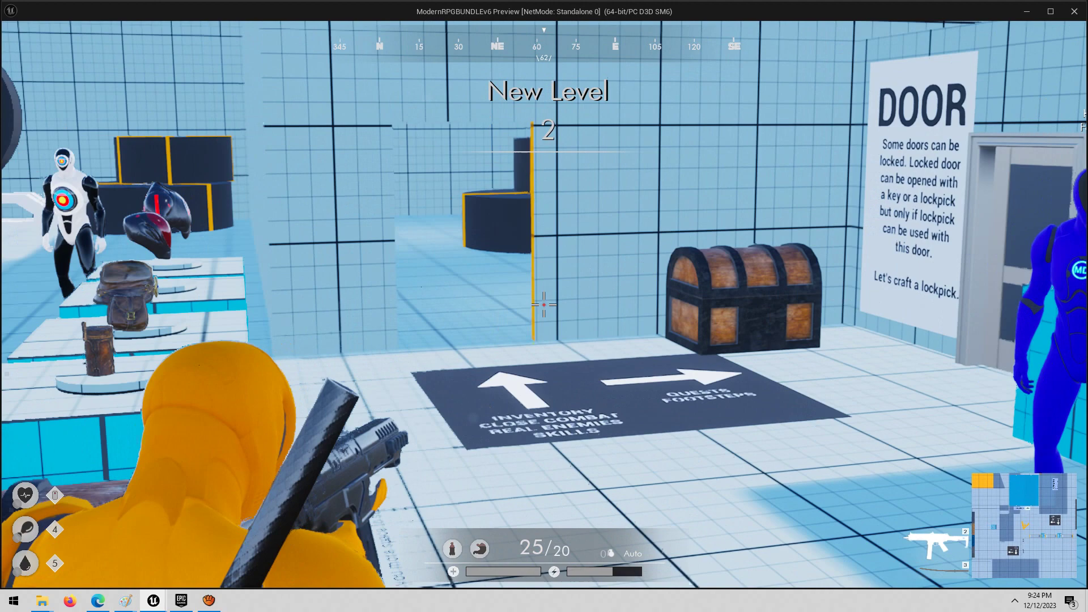
pyautogui.press('s')
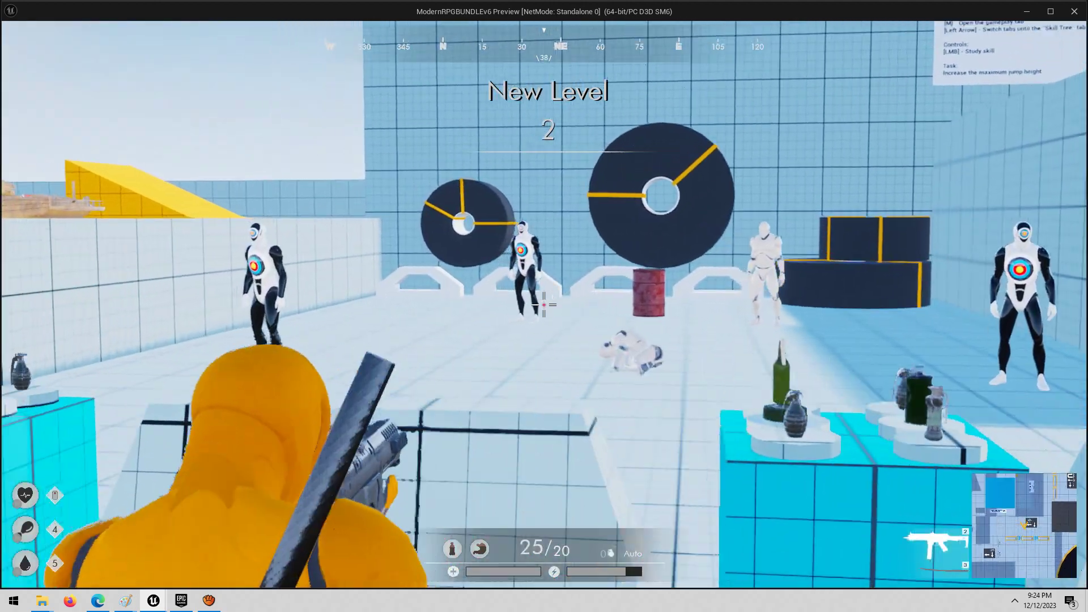
# Step: Enter the target range and shoot a dummy, then jump back over the barrier and fire at another dummy
pyautogui.press('w')
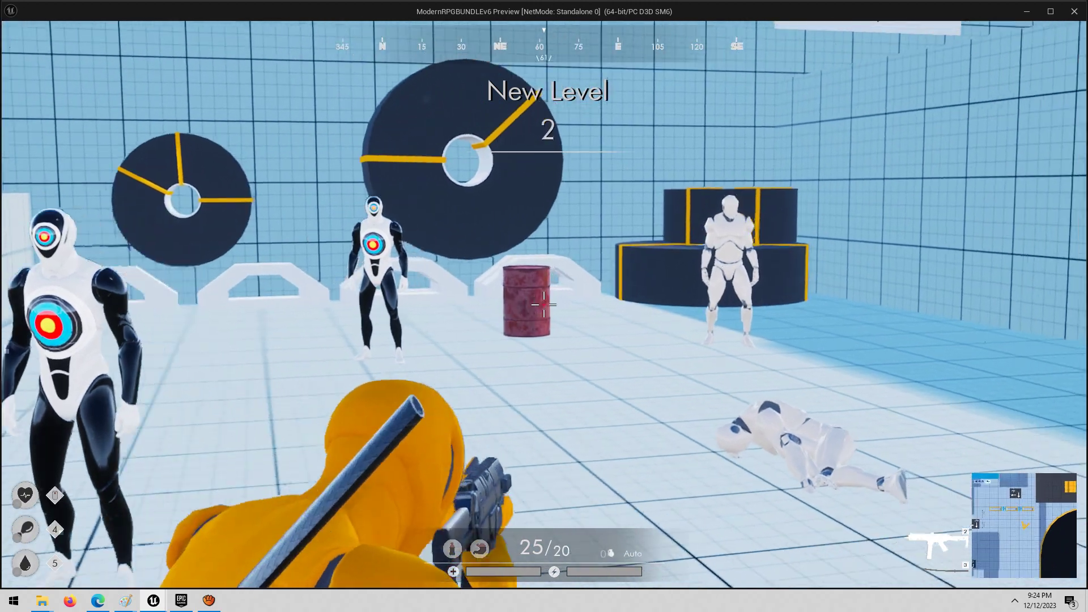
pyautogui.press('w')
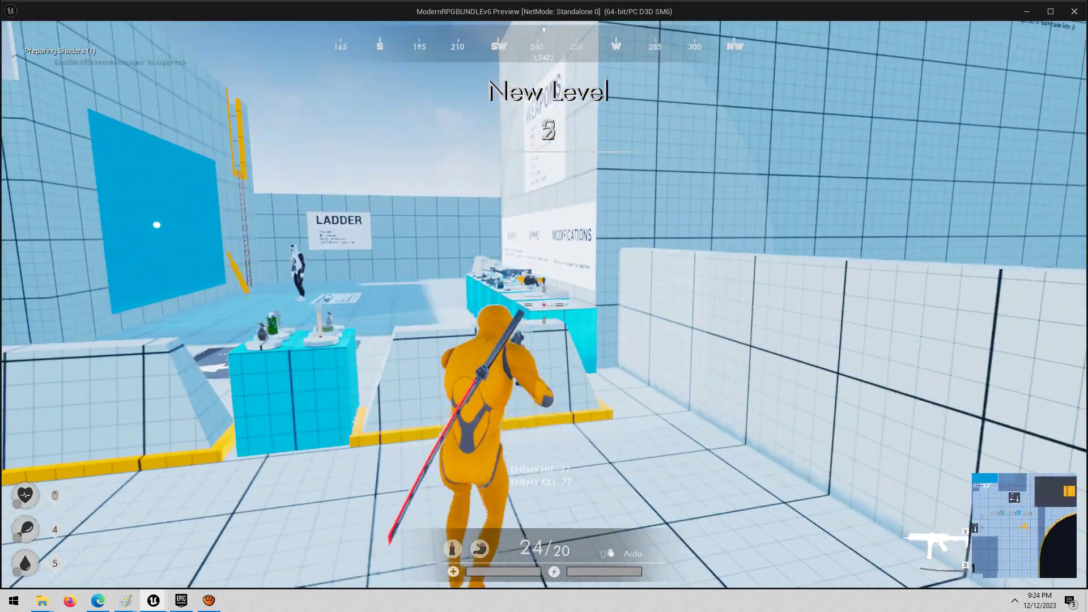
pyautogui.press('space')
pyautogui.press('s')
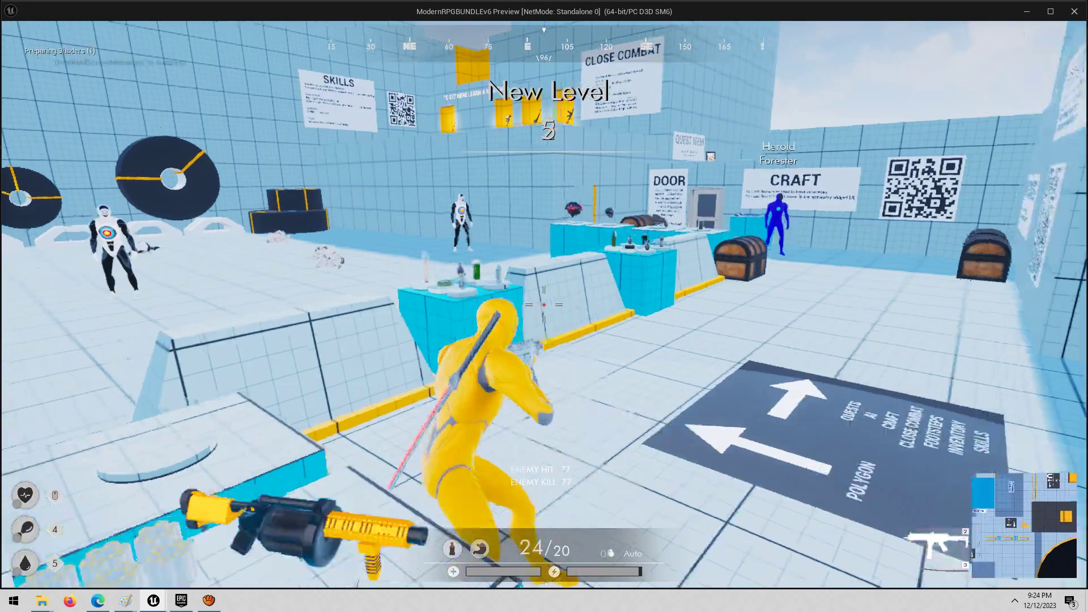
pyautogui.click(544, 305)
# Step: Run with the gun drawn past the weapon stands to the yellow block and the vehicle Input board
pyautogui.press('w')
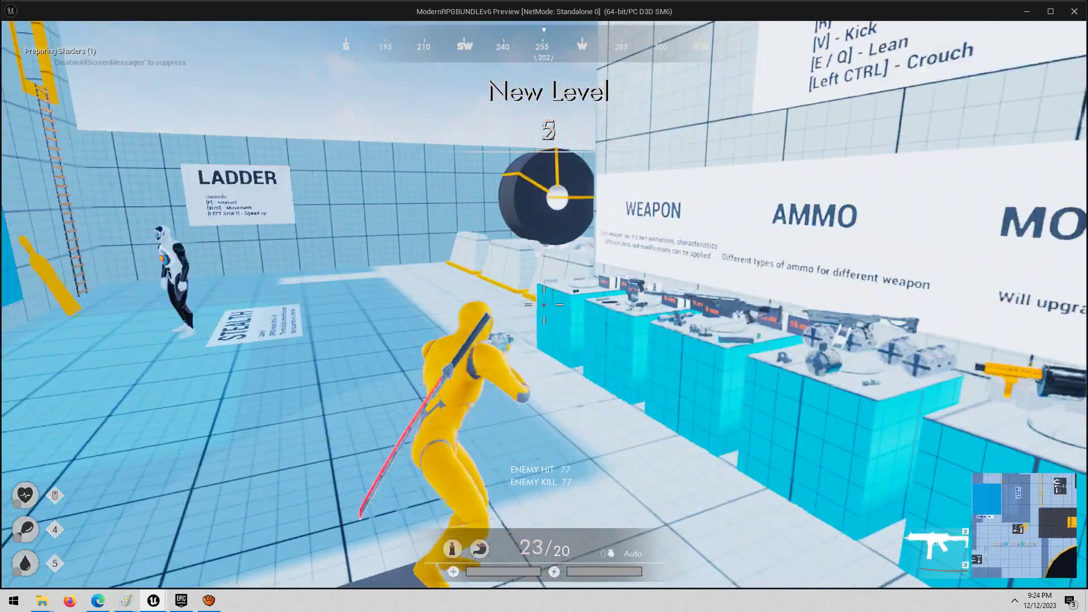
pyautogui.press('w')
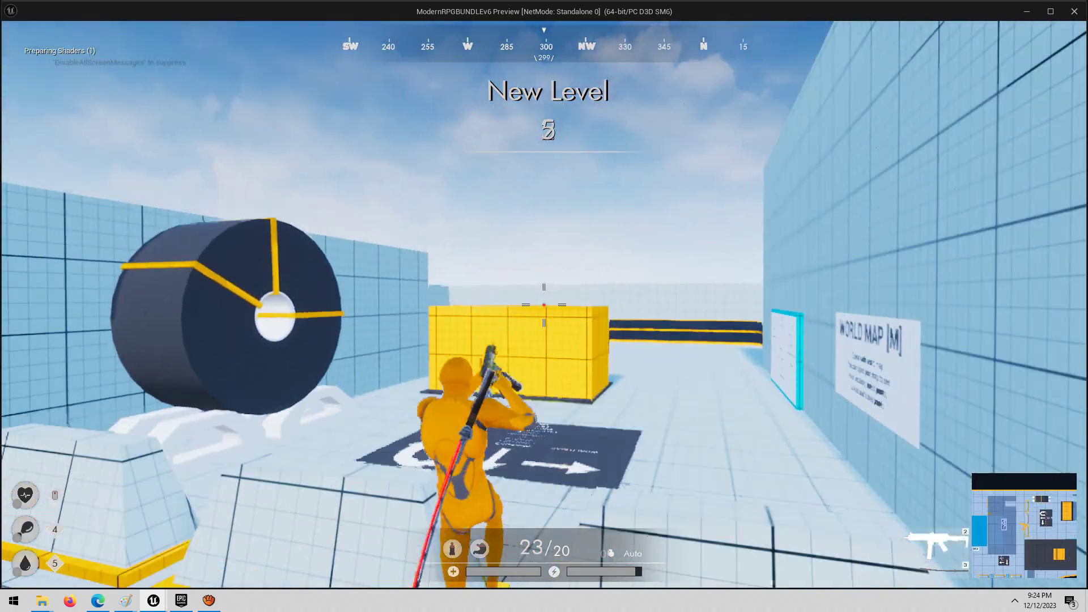
pyautogui.press('w')
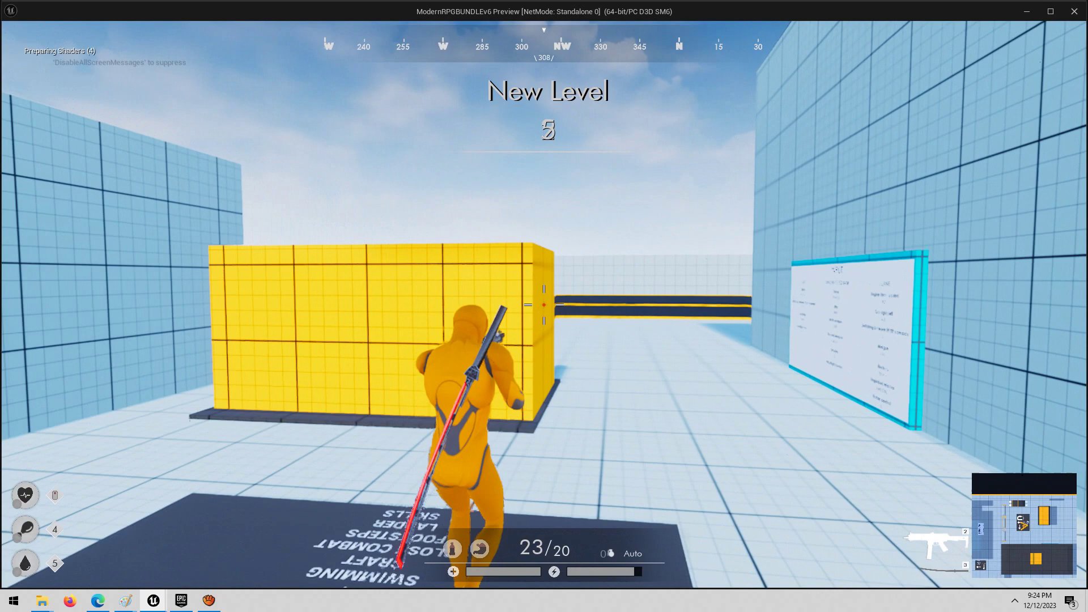
pyautogui.press('w')
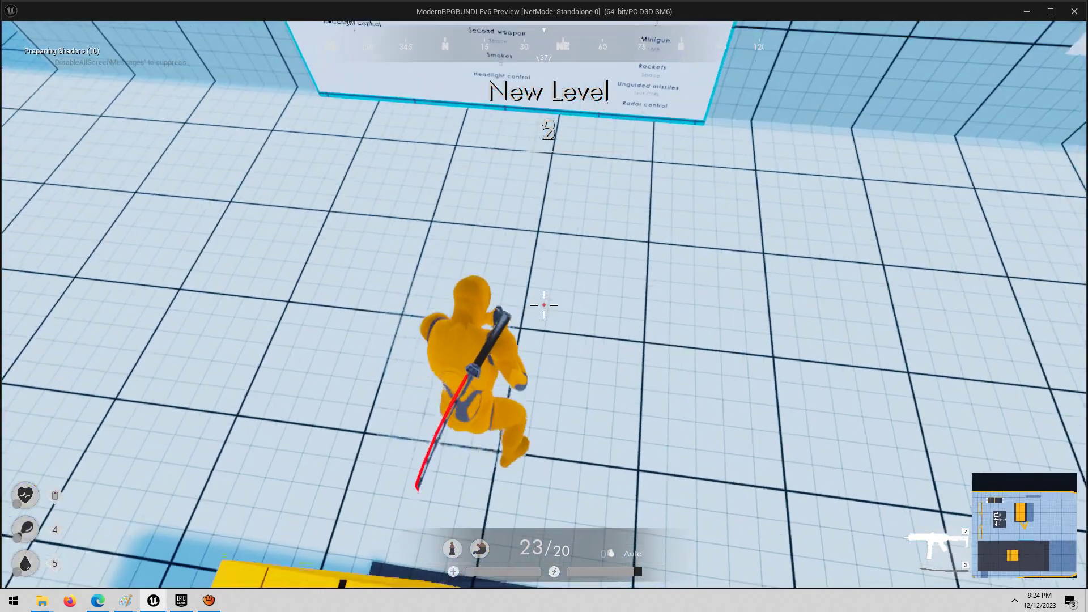
pyautogui.press('w')
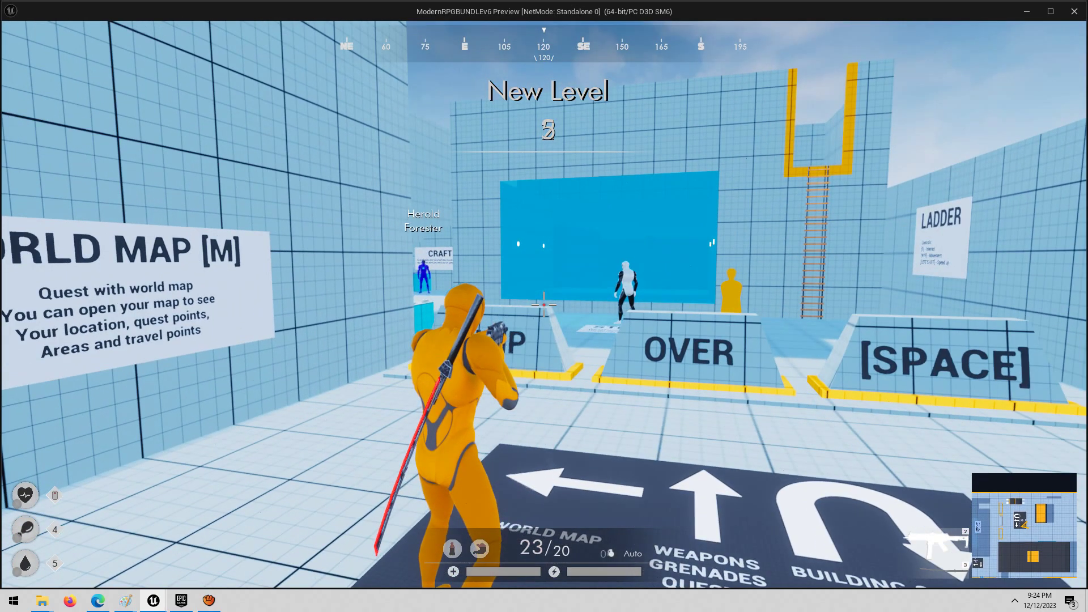
# Step: Run back past the World Map sign, over the Jump barrier and across to the chests by the Craft sign
pyautogui.press('w')
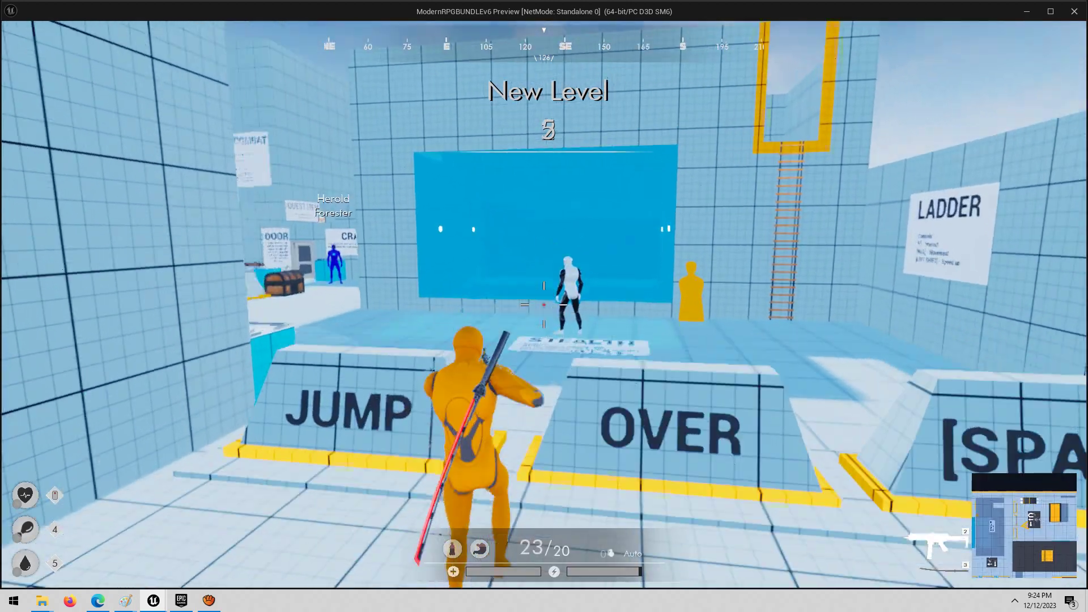
pyautogui.press('space')
pyautogui.press('w')
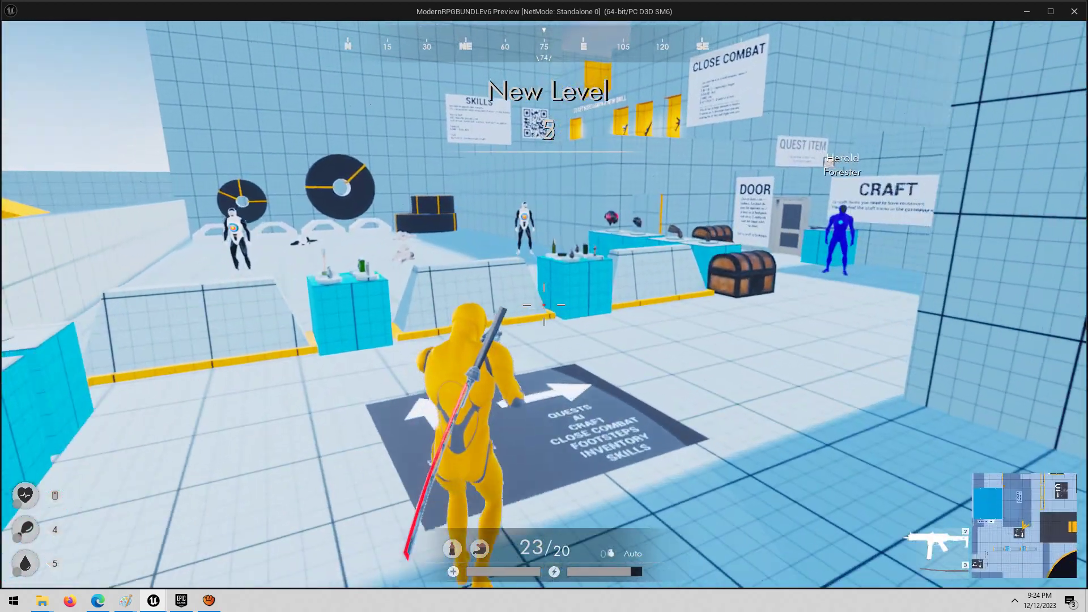
pyautogui.press('w')
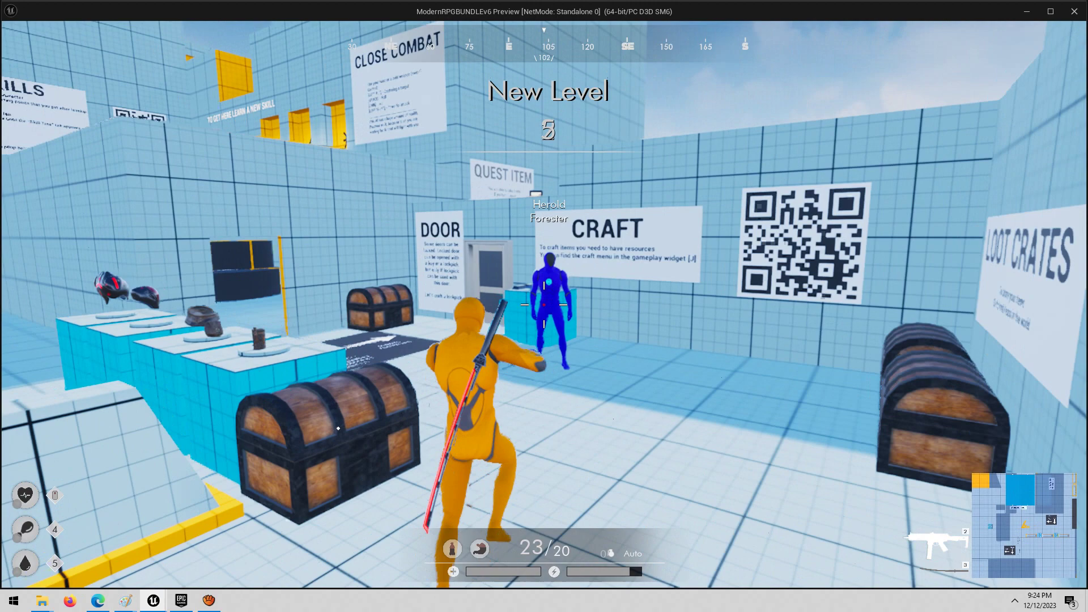
# Step: Jump the barrier beside the chest into the target range and walk up to the fallen dummies
pyautogui.press('a')
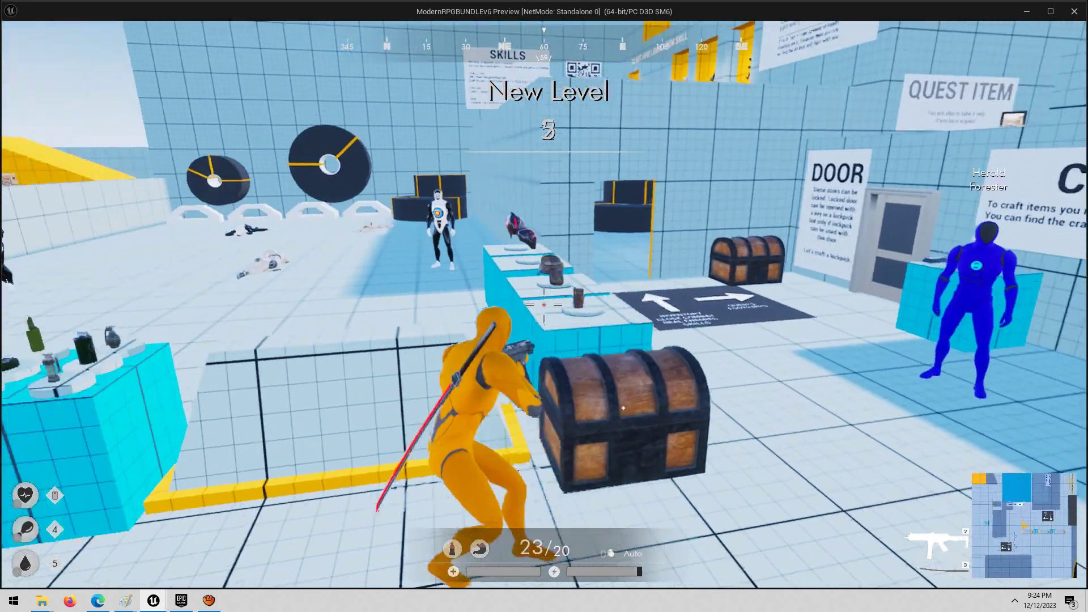
pyautogui.press('w')
pyautogui.press('space')
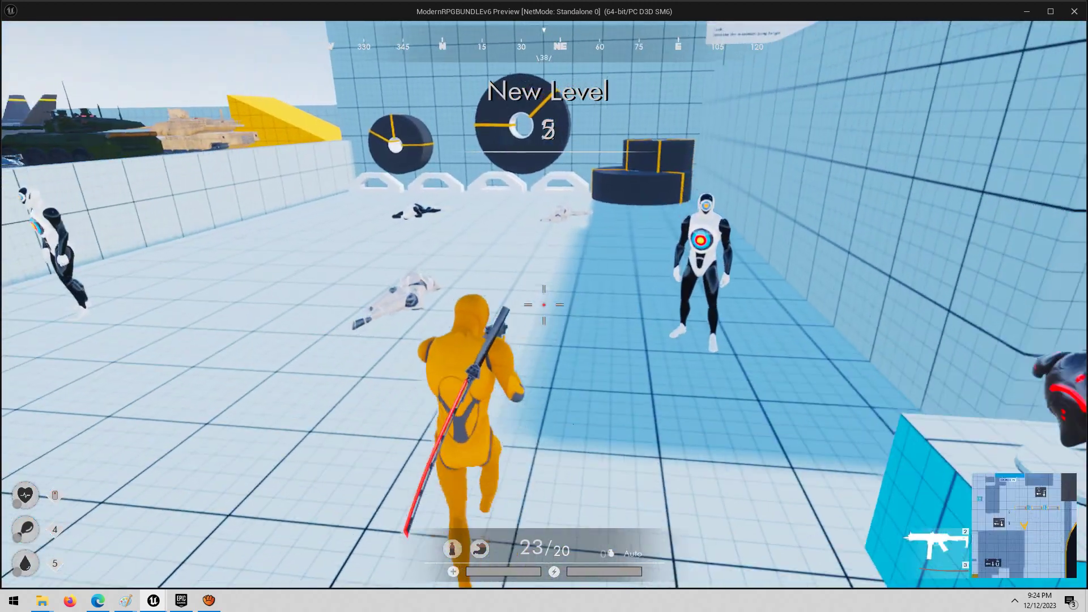
pyautogui.press('w')
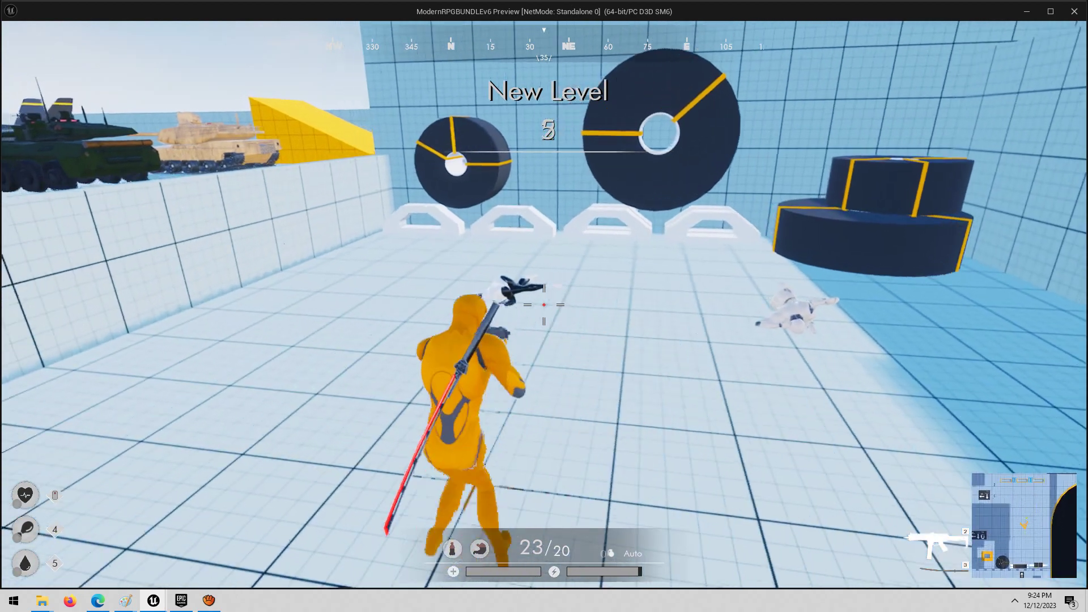
pyautogui.press('a')
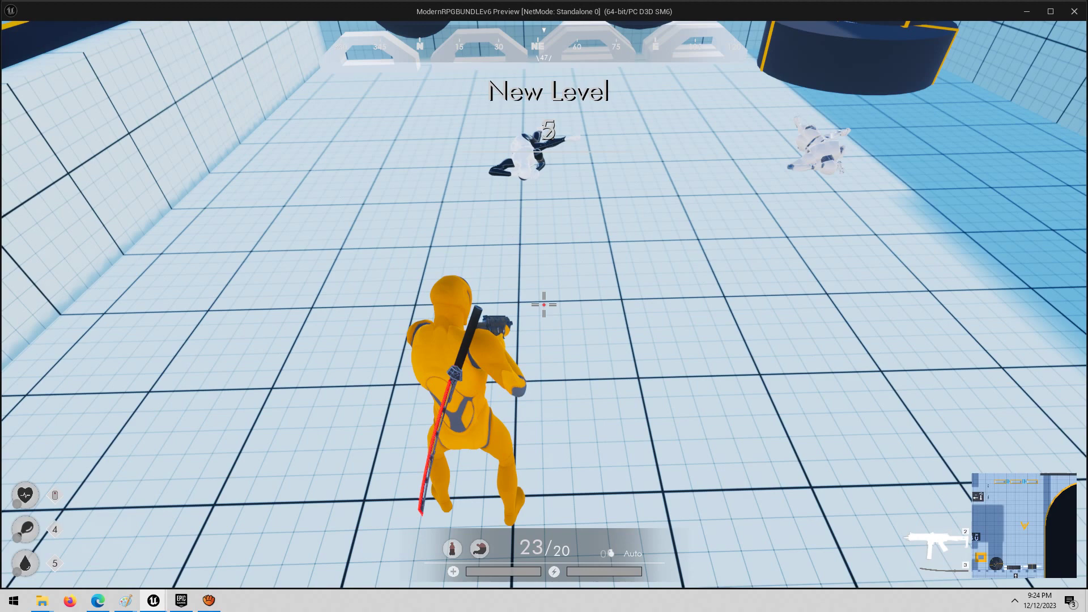
pyautogui.moveTo(544, 305)
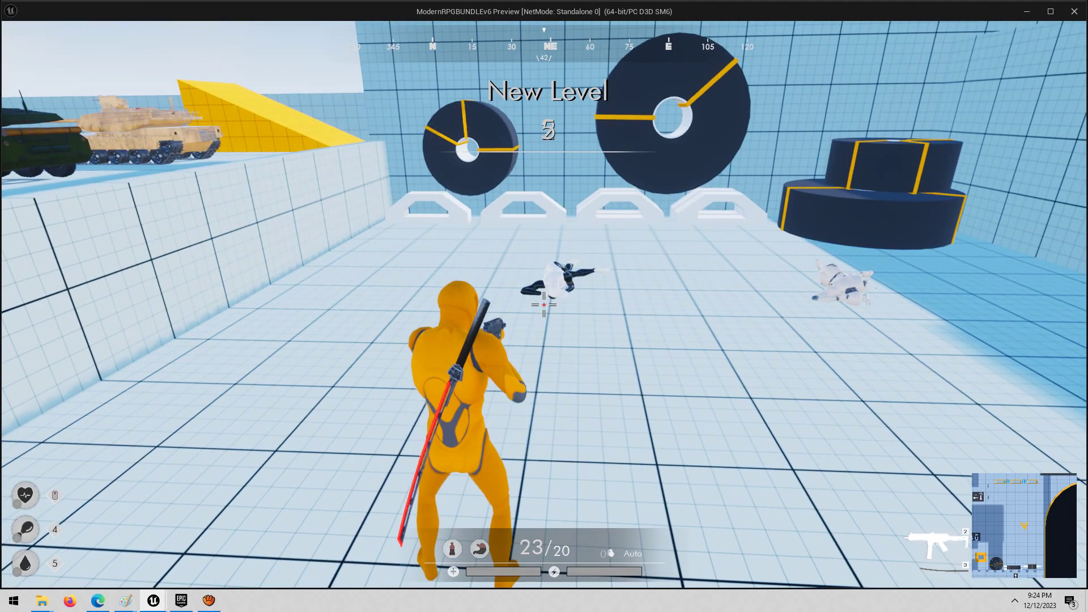
# Step: Stop the preview and open the ModernRPG folder in the project content
pyautogui.press('Escape')
pyautogui.hotkey('ctrl', 'space')
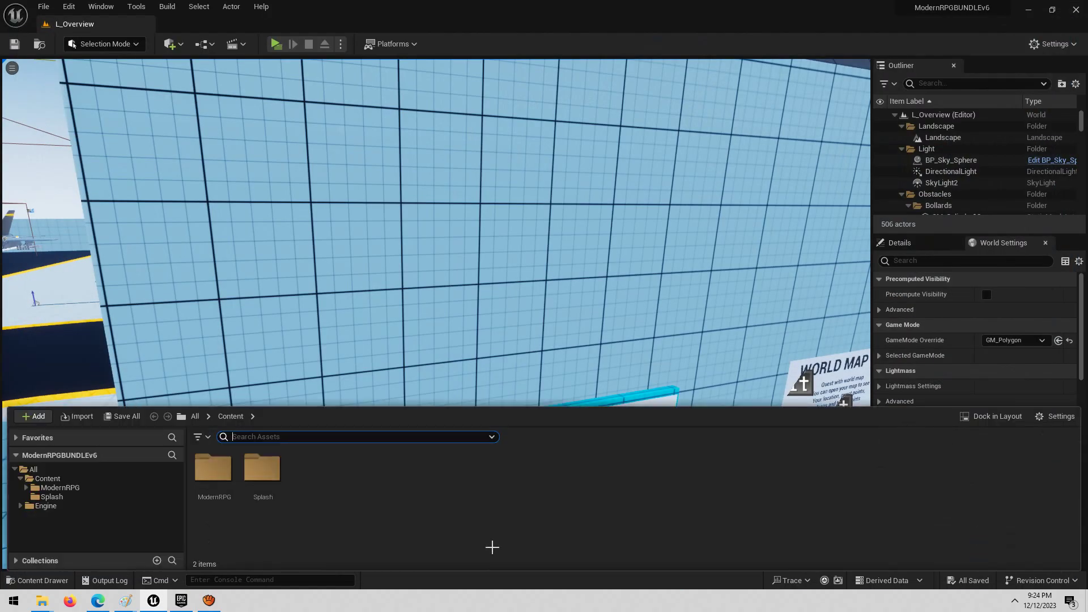
pyautogui.click(359, 440)
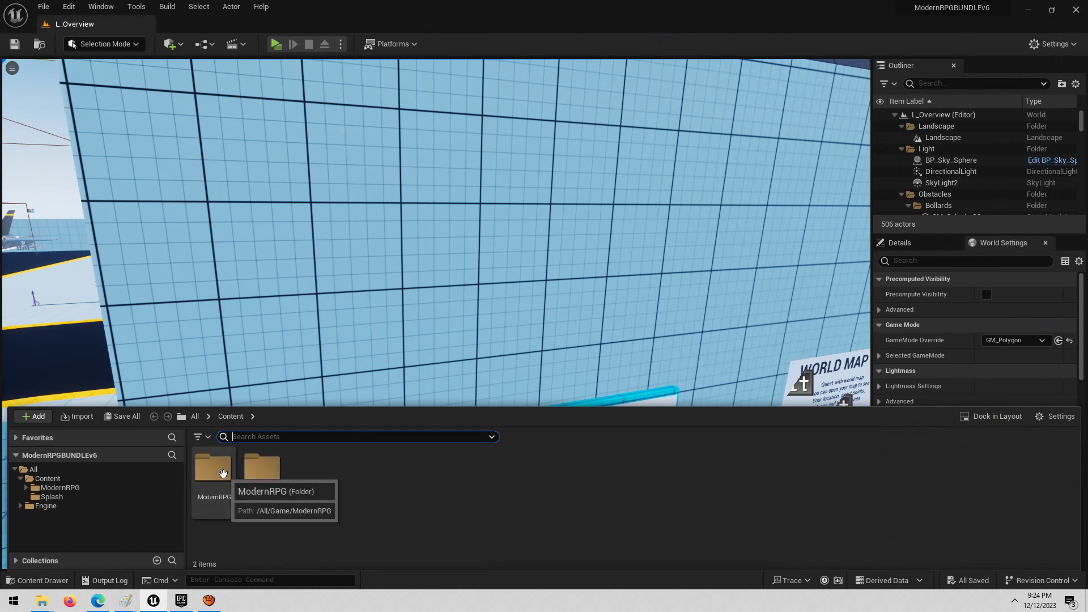
pyautogui.doubleClick(233, 468)
pyautogui.click(303, 437)
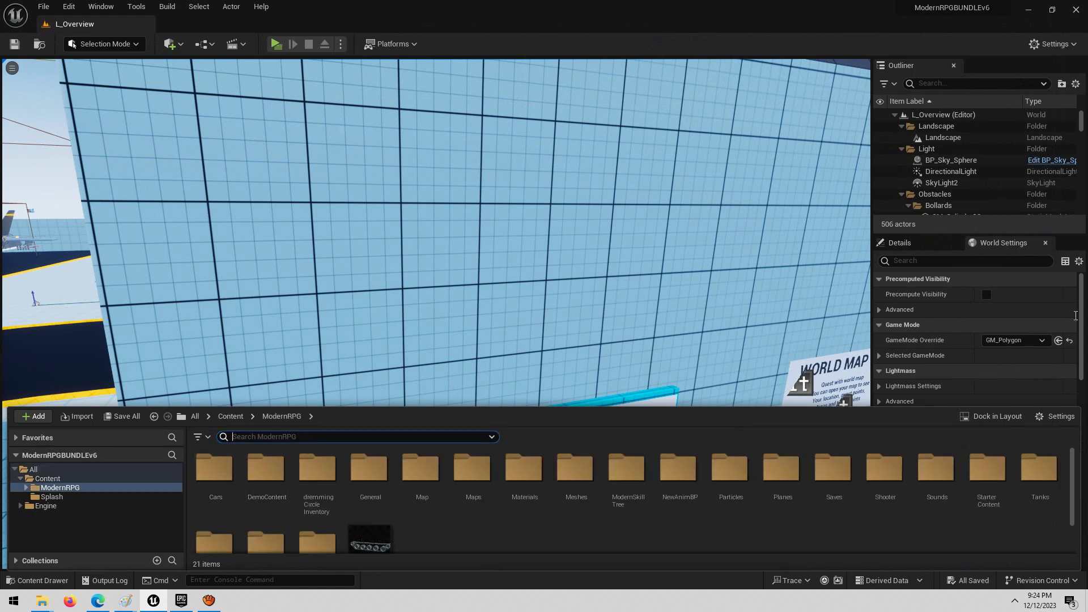
# Step: Expand the Selected GameMode classes in the World Settings and search the content for "demo character" to open the BP_DemoCharacter blueprint
pyautogui.click(901, 273)
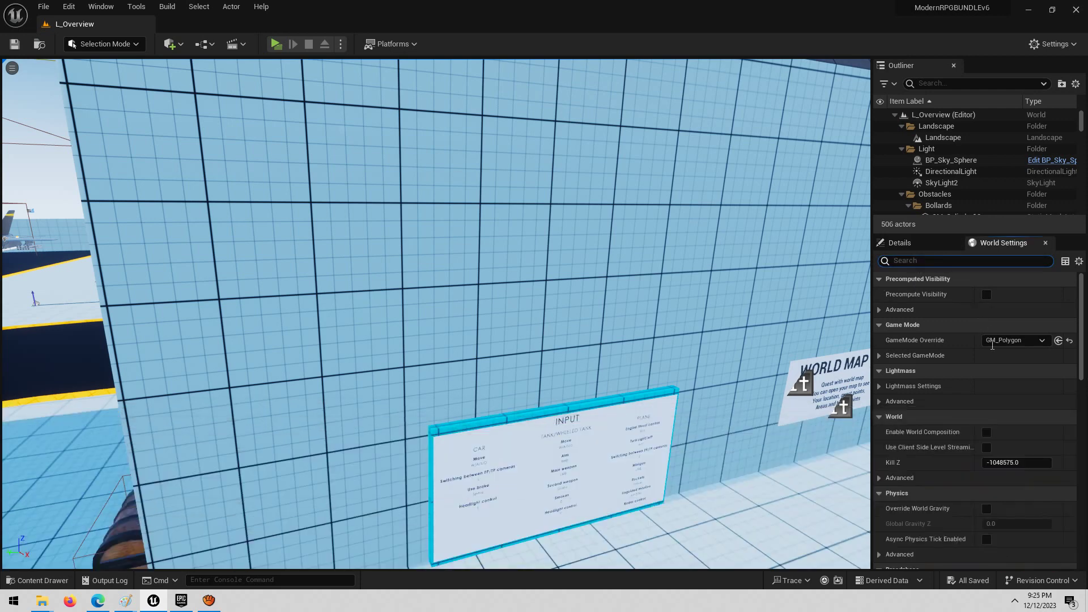
pyautogui.click(879, 355)
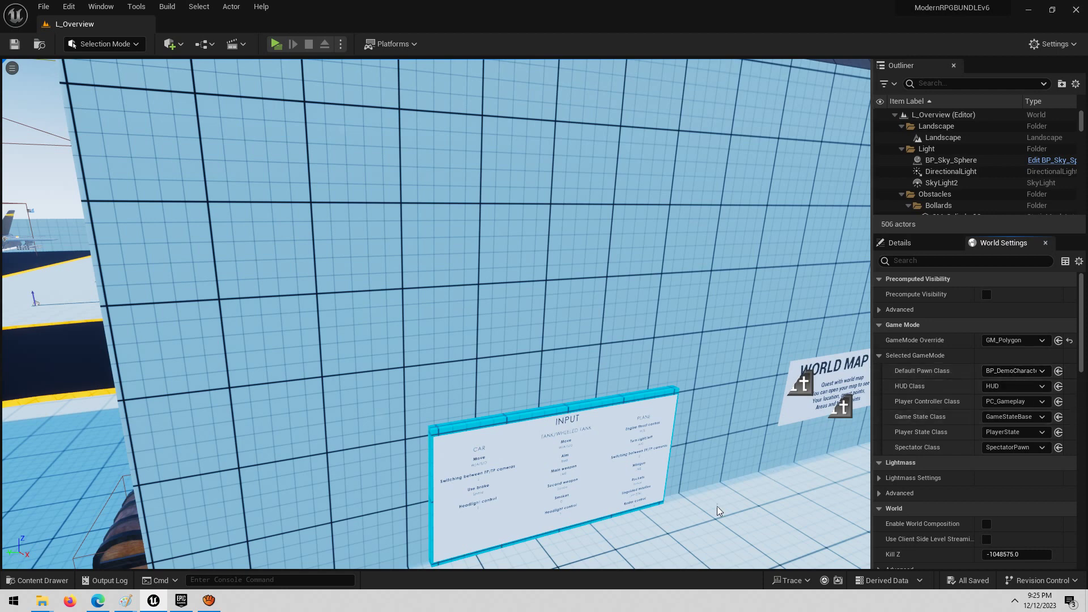
pyautogui.hotkey('ctrl', 'space')
pyautogui.write('demo character')
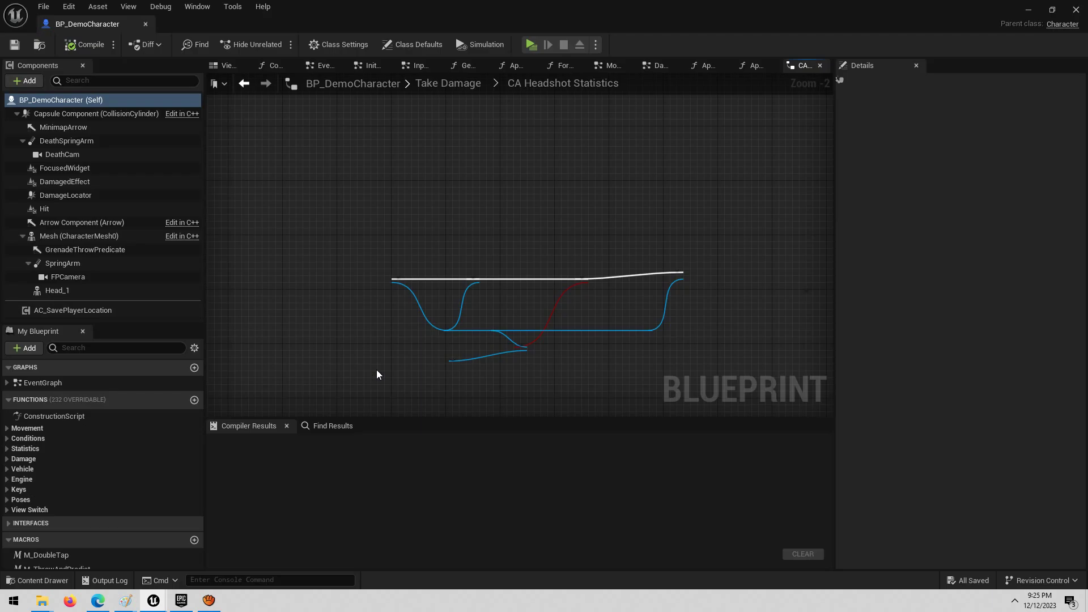
# Step: Look through the AC_ components of BP_DemoCharacter, down to AC_LockedActor and back up to AC_FocusTarget
pyautogui.scroll(-3, 113, 200)
pyautogui.scroll(-10, 105, 196)
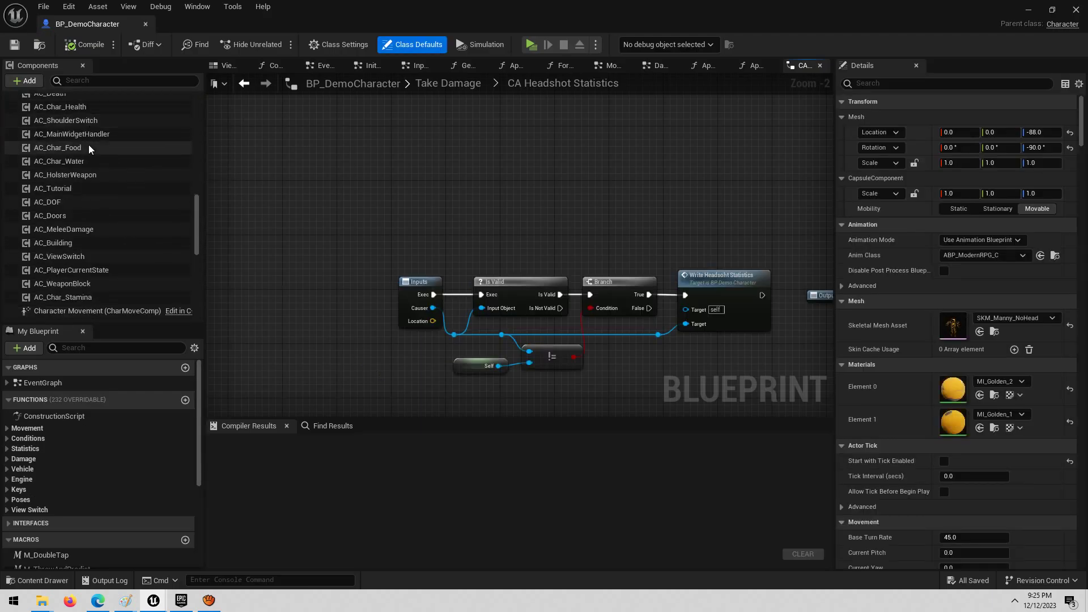
pyautogui.scroll(-5, 60, 188)
pyautogui.scroll(-10, 69, 252)
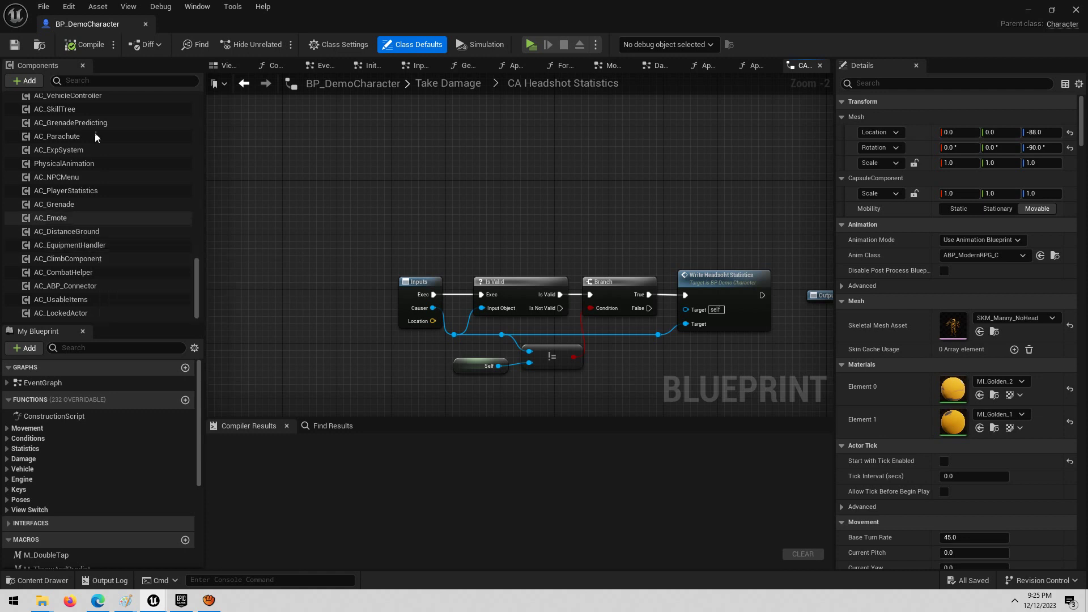
pyautogui.scroll(2, 75, 276)
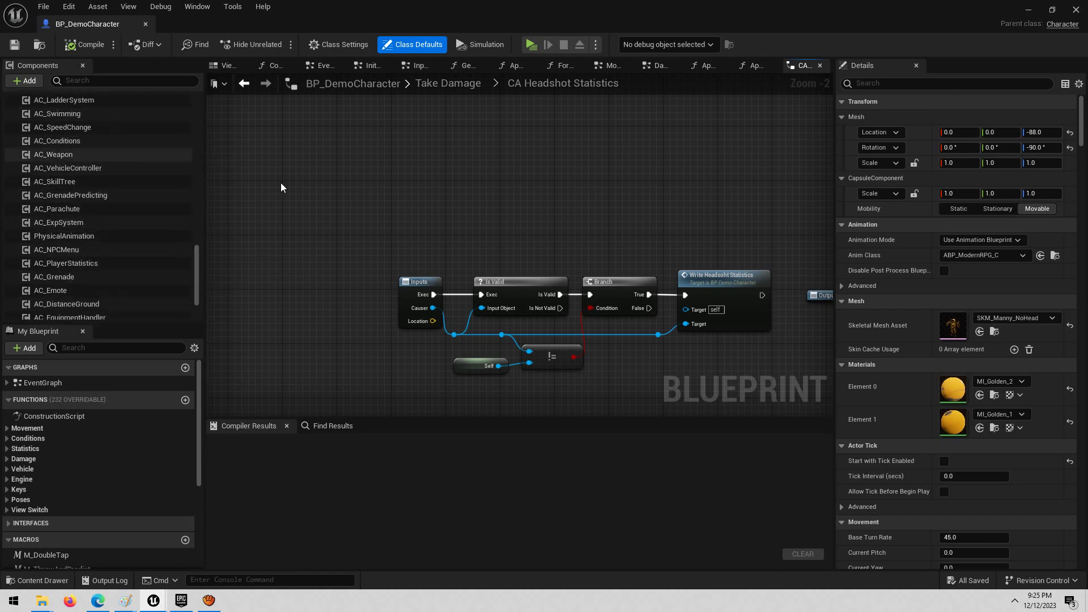
pyautogui.scroll(3, 100, 132)
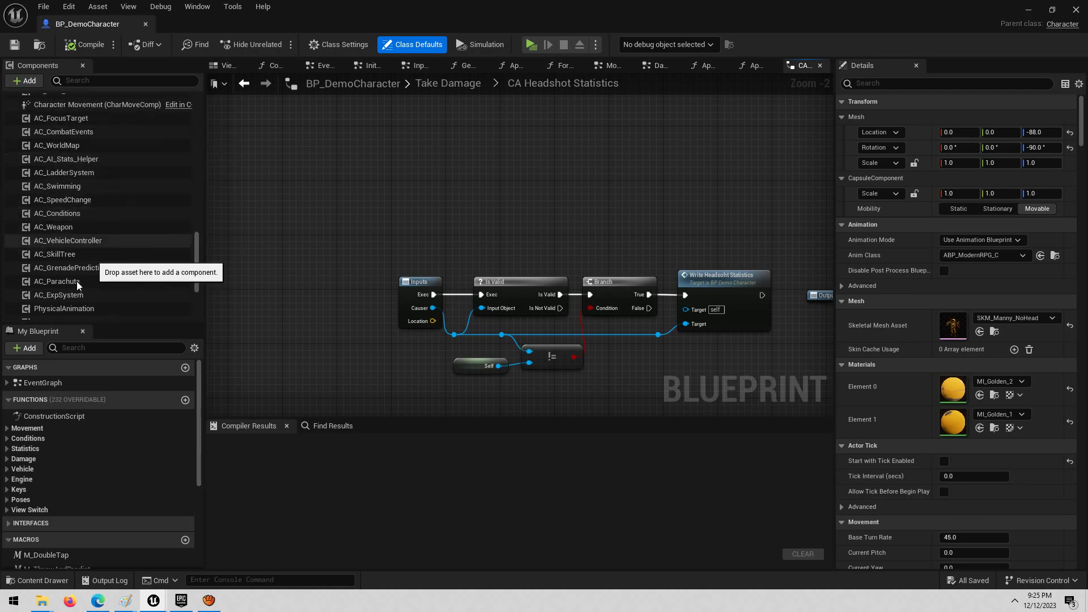
# Step: Minimize the BP_DemoCharacter blueprint, view the Modern RPG drones image in Paint and return to the L_Overview level
pyautogui.click(1028, 10)
pyautogui.moveTo(161, 301)
pyautogui.mouseDown(button='right')
pyautogui.moveTo(295, 340)
pyautogui.moveTo(227, 335)
pyautogui.moveTo(152, 291)
pyautogui.mouseUp(button='right')
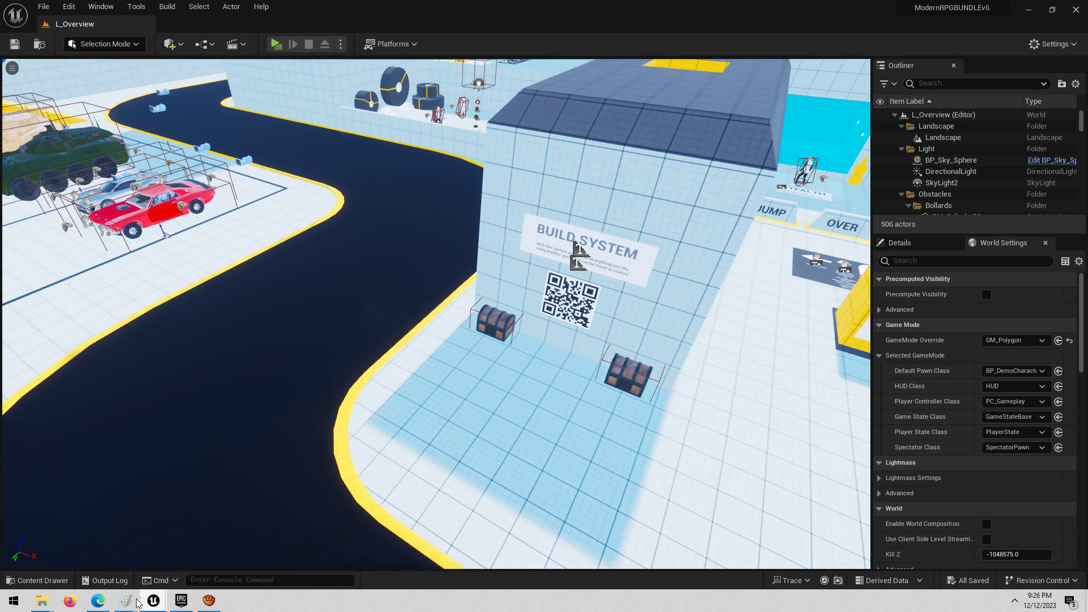
pyautogui.moveTo(126, 605)
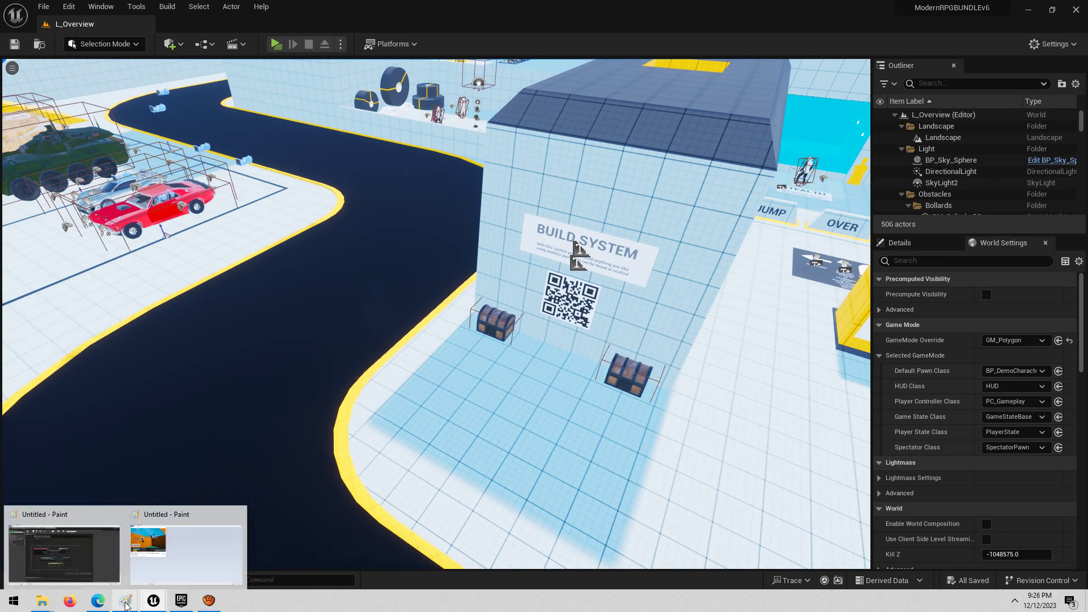
pyautogui.click(176, 557)
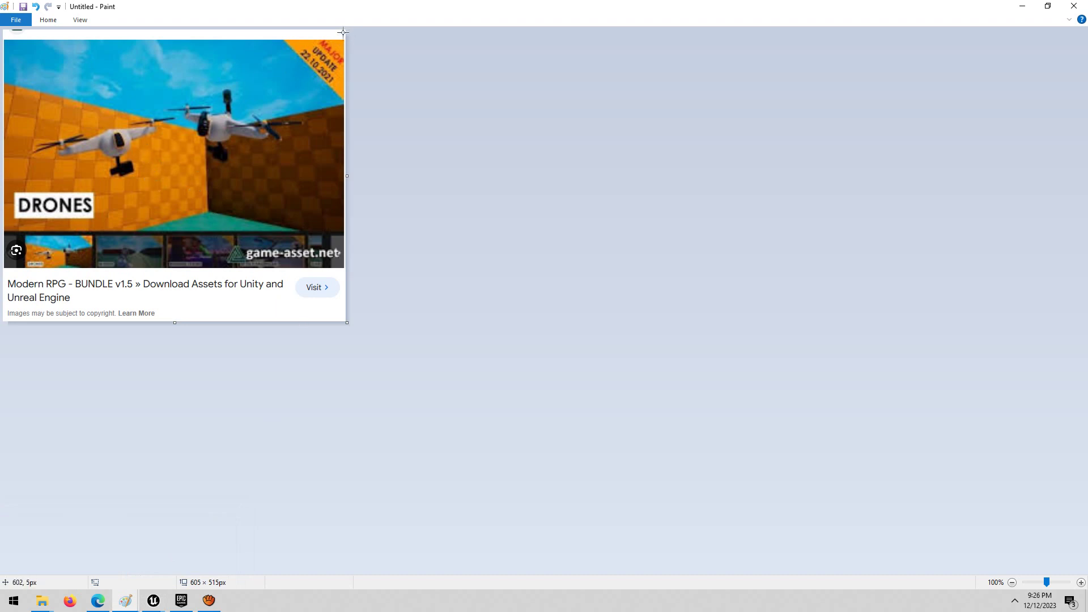
pyautogui.hotkey('alt', 'Tab')
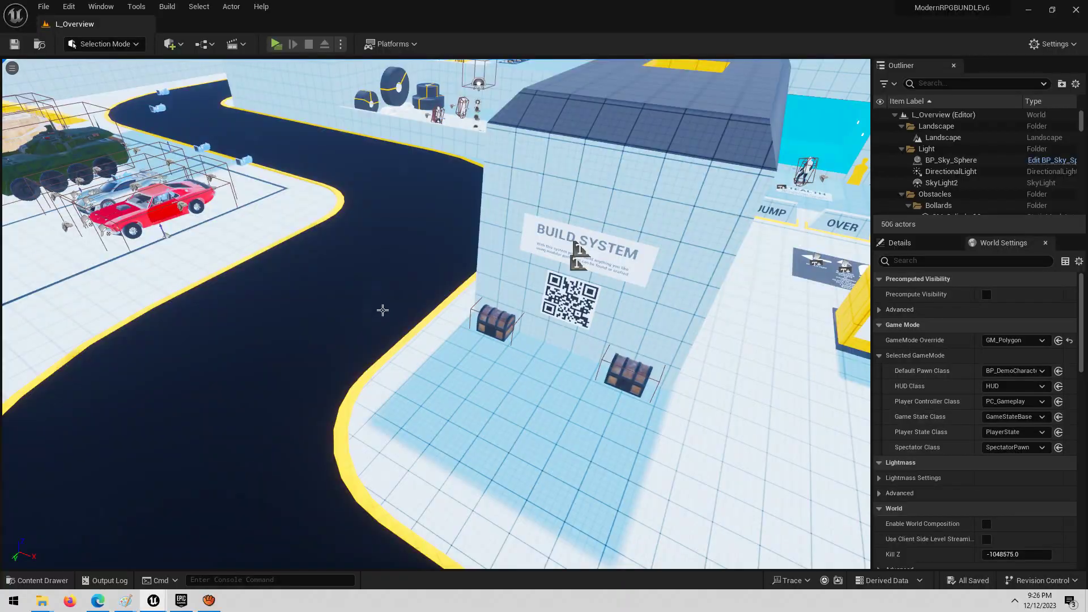
# Step: Select the red BP_MuscleCar in the parking area, move it away from the silver car and bring it back beside it
pyautogui.moveTo(320, 284); pyautogui.dragTo(232, 247, button='right')
pyautogui.press('w')
pyautogui.click(386, 299)
pyautogui.press('w')
pyautogui.press('d')
pyautogui.moveTo(386, 300); pyautogui.dragTo(340, 289, button='right')
pyautogui.moveTo(391, 301); pyautogui.dragTo(539, 469)
pyautogui.press('s')
pyautogui.press('a')
pyautogui.moveTo(540, 469); pyautogui.dragTo(566, 470, button='right')
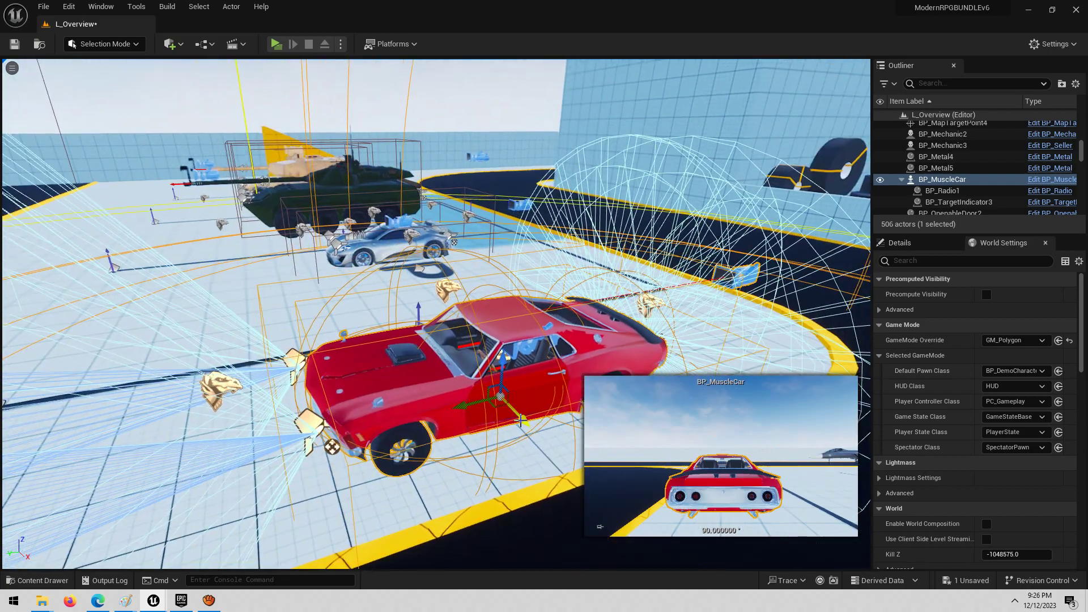
pyautogui.moveTo(520, 420); pyautogui.dragTo(423, 317)
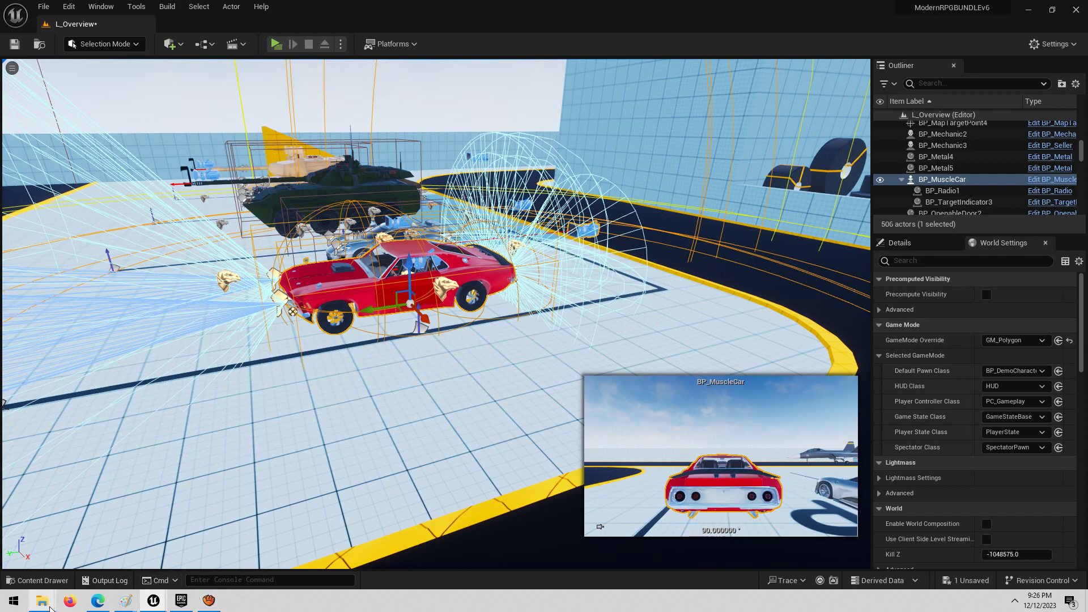
# Step: View the drones image in Paint again, minimize it and look over the road and buildings in the level
pyautogui.moveTo(125, 600)
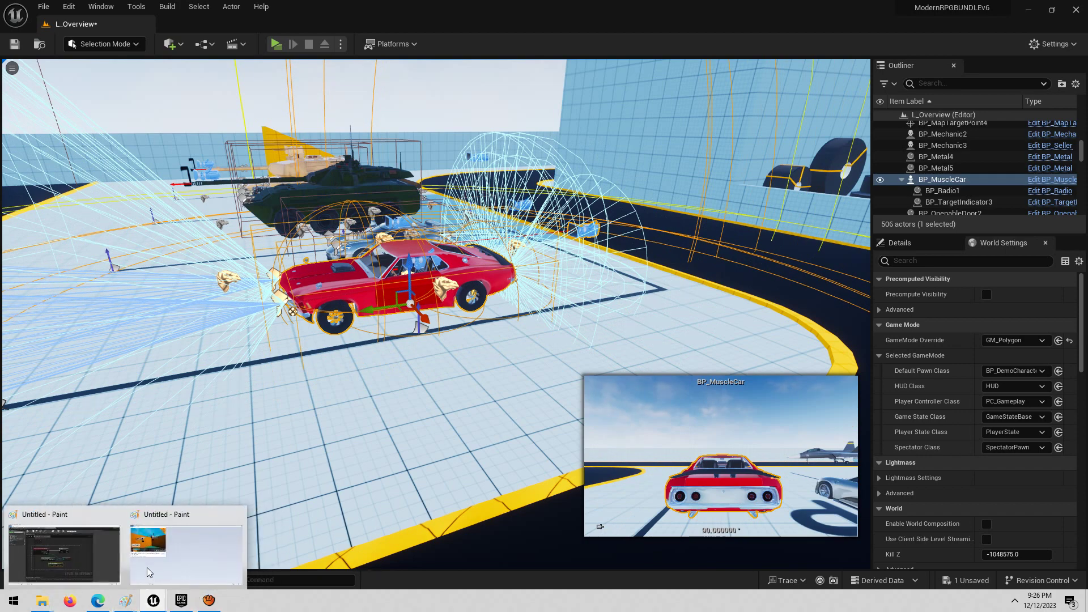
pyautogui.click(148, 569)
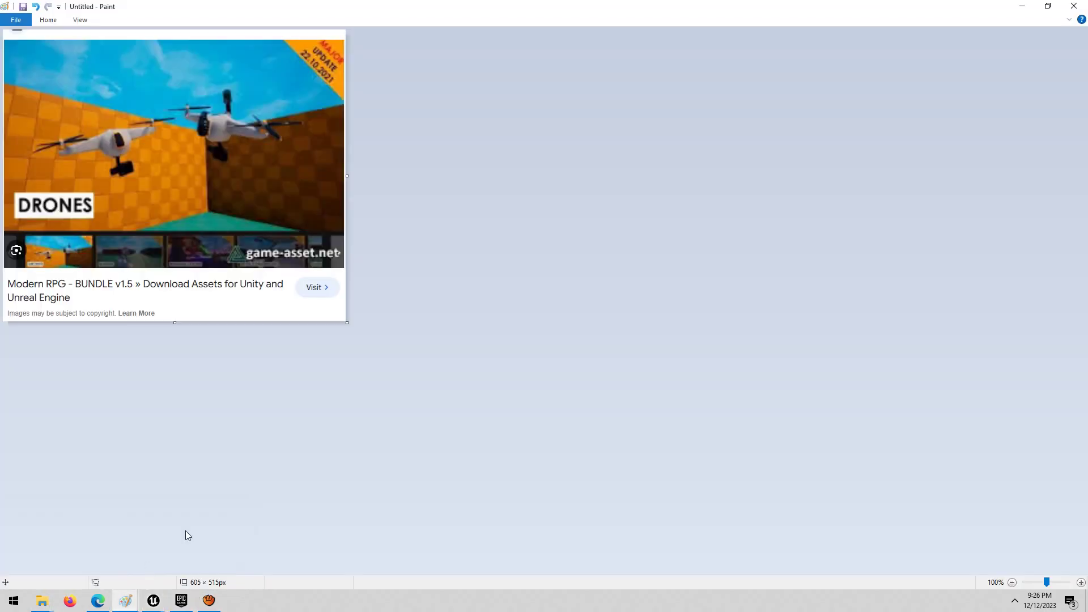
pyautogui.click(1018, 7)
pyautogui.moveTo(675, 178); pyautogui.dragTo(776, 193, button='right')
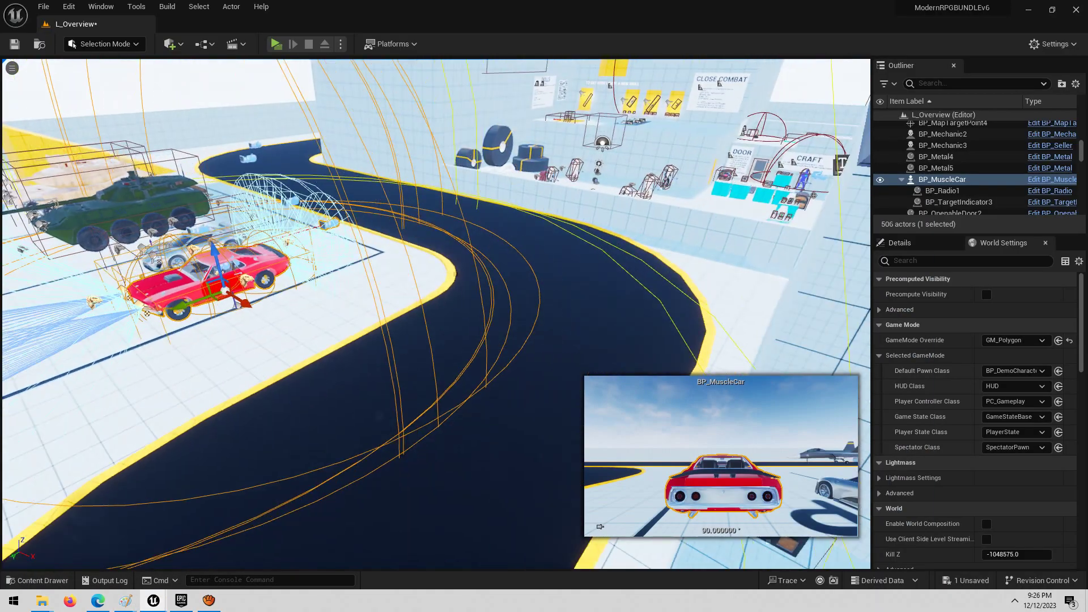
pyautogui.moveTo(623, 181); pyautogui.dragTo(526, 269, button='right')
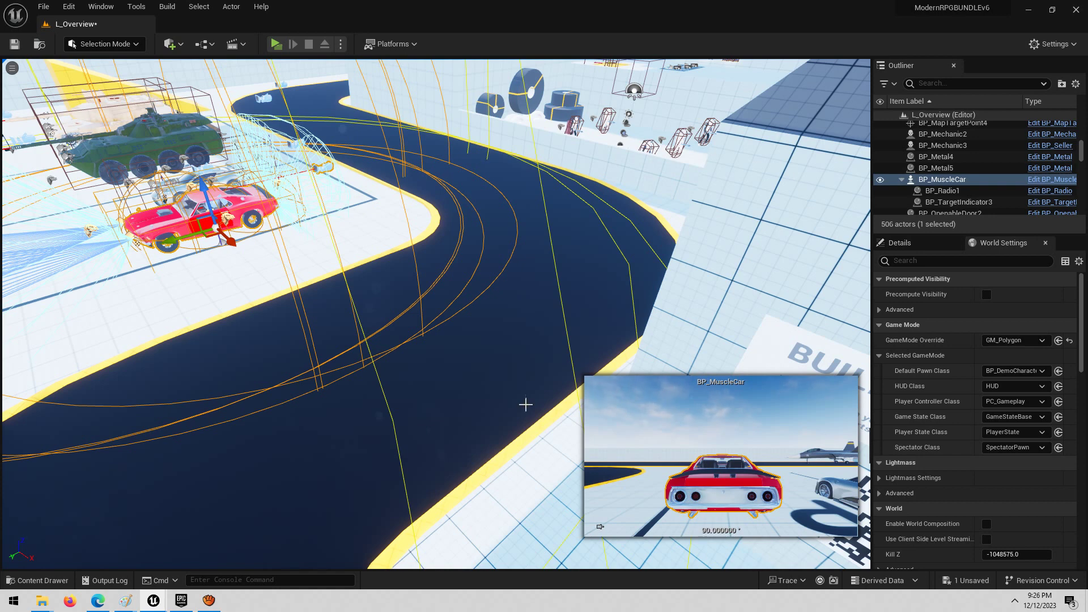
pyautogui.moveTo(454, 334); pyautogui.dragTo(466, 276, button='right')
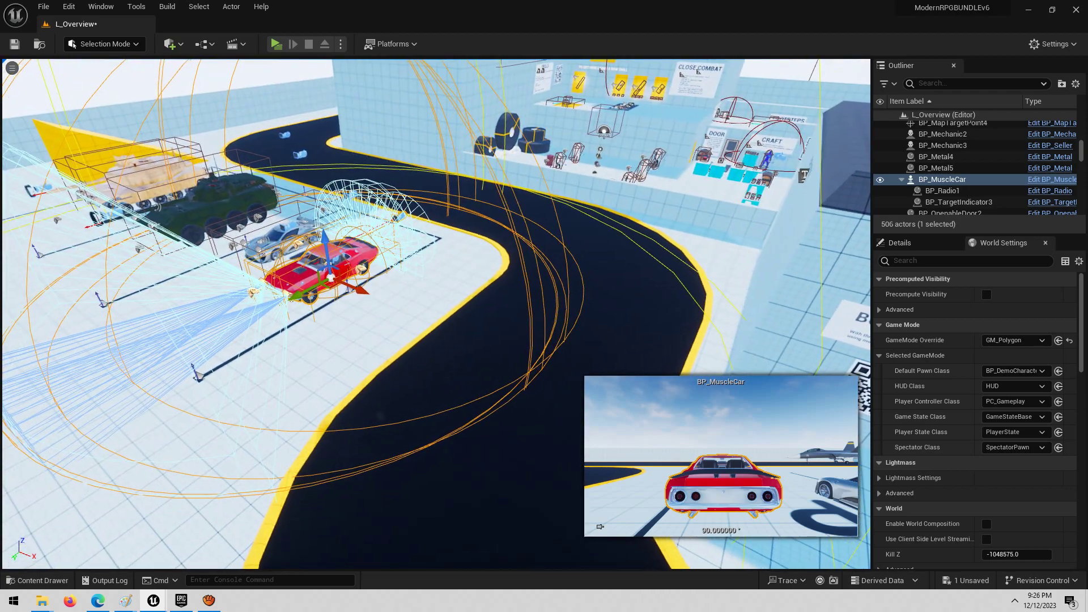
# Step: Nudge the red BP_MuscleCar slightly within its parking space beside the silver car
pyautogui.moveTo(295, 294); pyautogui.dragTo(320, 283)
pyautogui.press('w')
pyautogui.moveTo(319, 282); pyautogui.dragTo(283, 278, button='right')
pyautogui.moveTo(347, 416)
pyautogui.mouseDown(button='right')
pyautogui.moveTo(323, 405)
pyautogui.moveTo(343, 403)
pyautogui.moveTo(345, 391)
pyautogui.moveTo(347, 417)
pyautogui.mouseUp(button='right')
pyautogui.press('w')
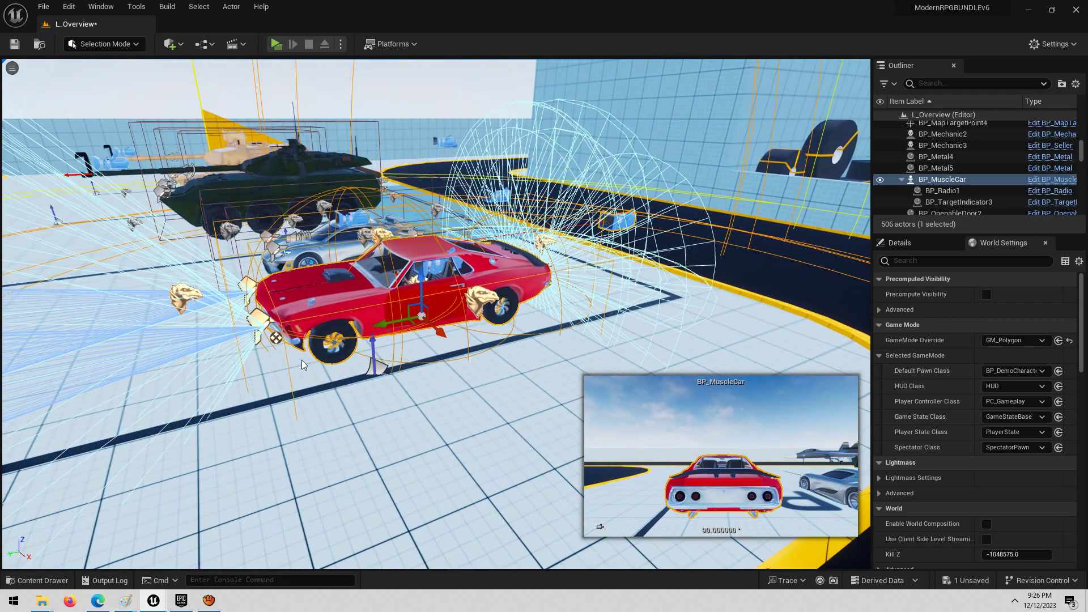
pyautogui.moveTo(305, 364); pyautogui.dragTo(354, 300, button='right')
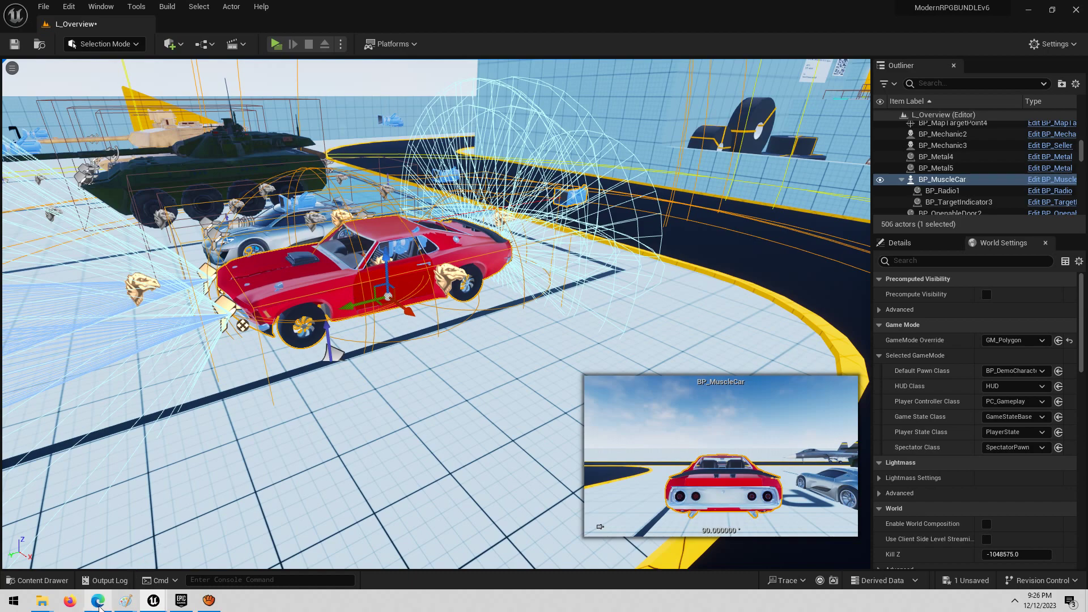
# Step: Switch to Discord in the browser and read the direct-message conversation about ModernRPG down to the closing feedback
pyautogui.click(100, 544)
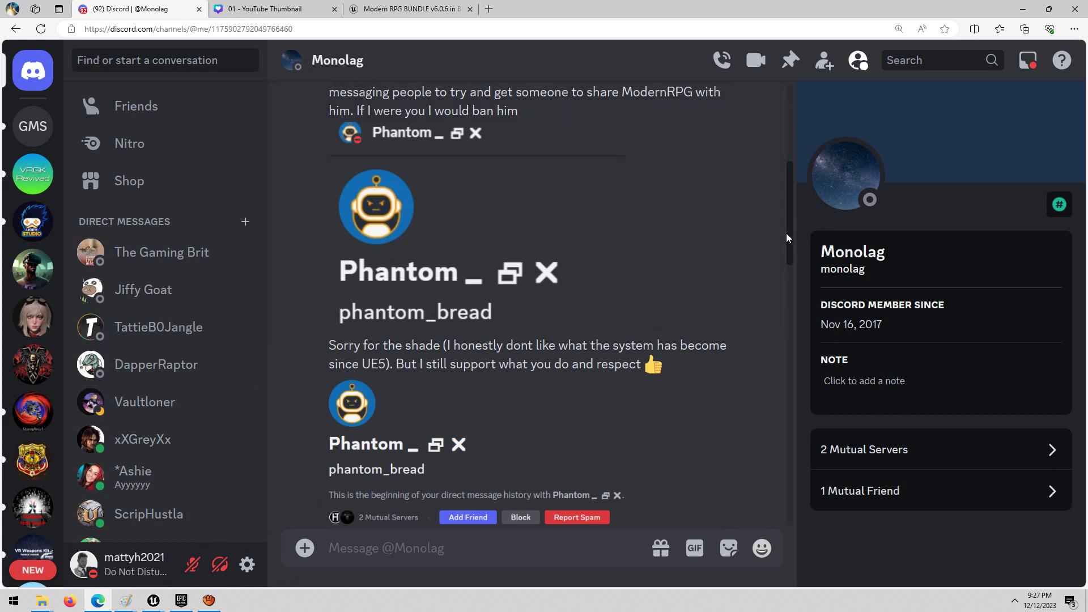
pyautogui.moveTo(787, 237); pyautogui.dragTo(788, 292)
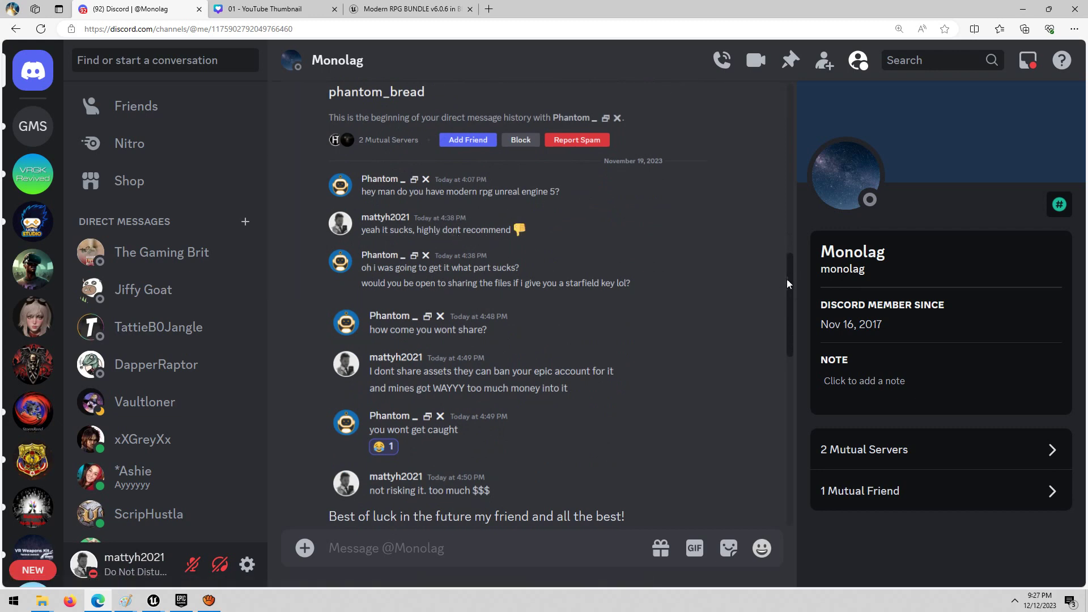
pyautogui.moveTo(792, 282); pyautogui.dragTo(780, 453)
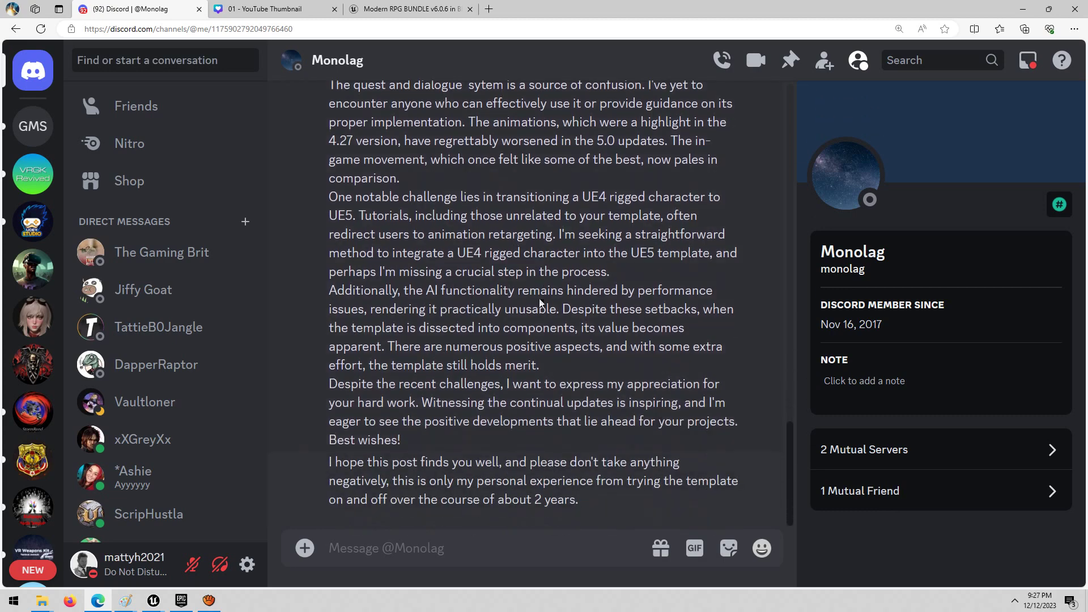
pyautogui.scroll(5, 565, 355)
pyautogui.scroll(-5, 529, 342)
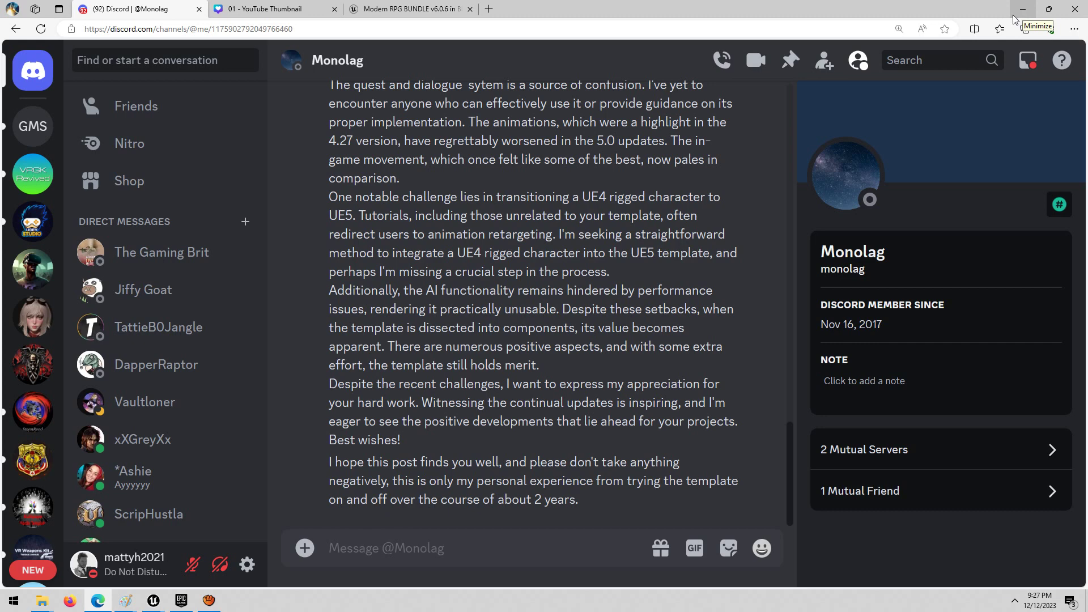
# Step: View the Modern RPG BUNDLE v6.0.6 marketplace page in the Epic Games Launcher and return to the L_Overview level in Unreal Editor
pyautogui.moveTo(211, 604)
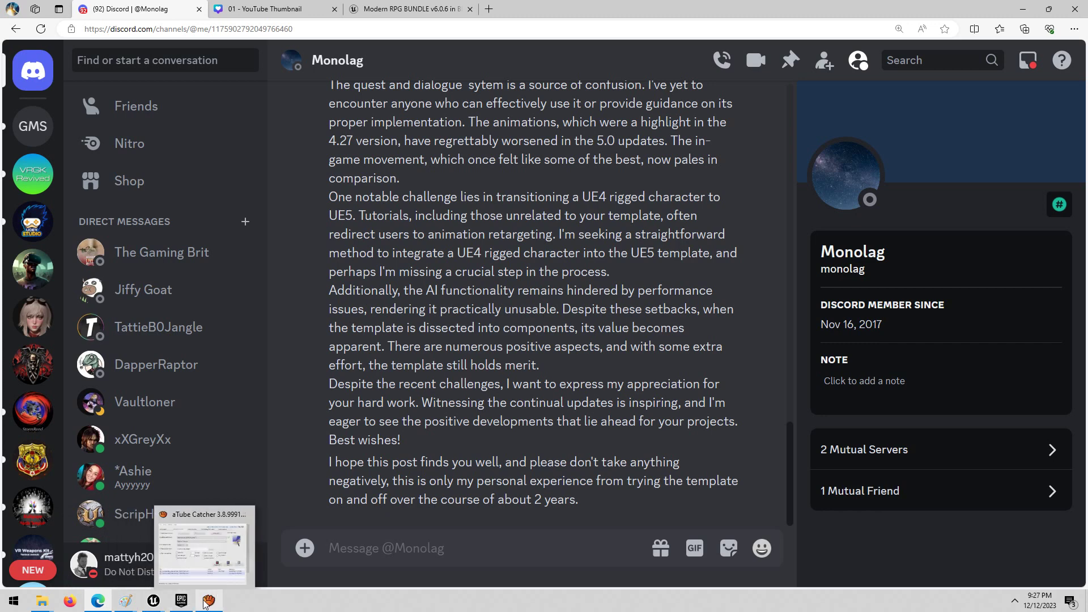
pyautogui.click(175, 605)
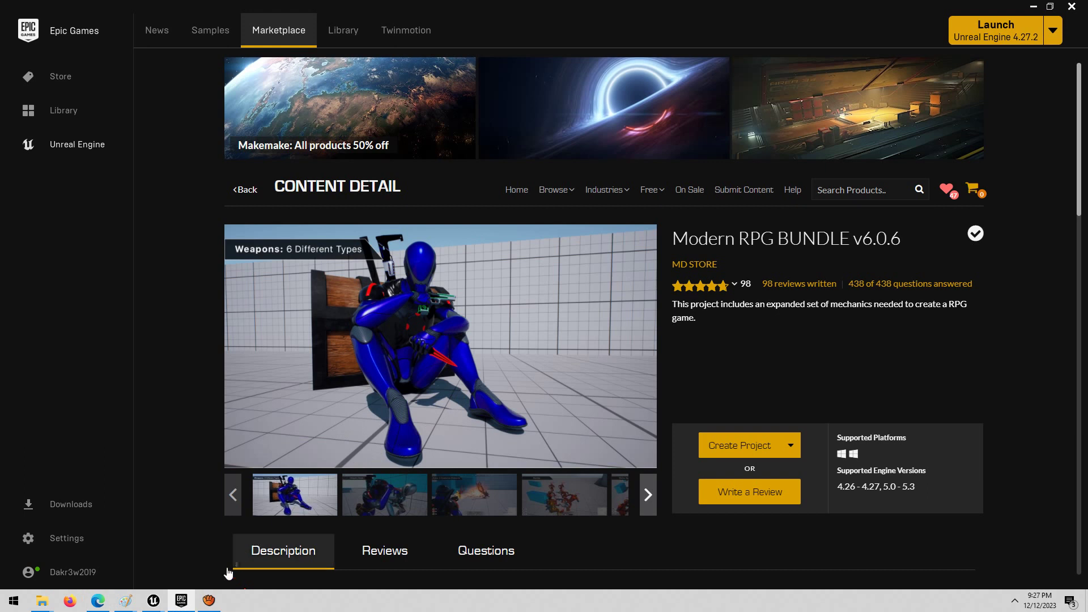
pyautogui.moveTo(154, 605)
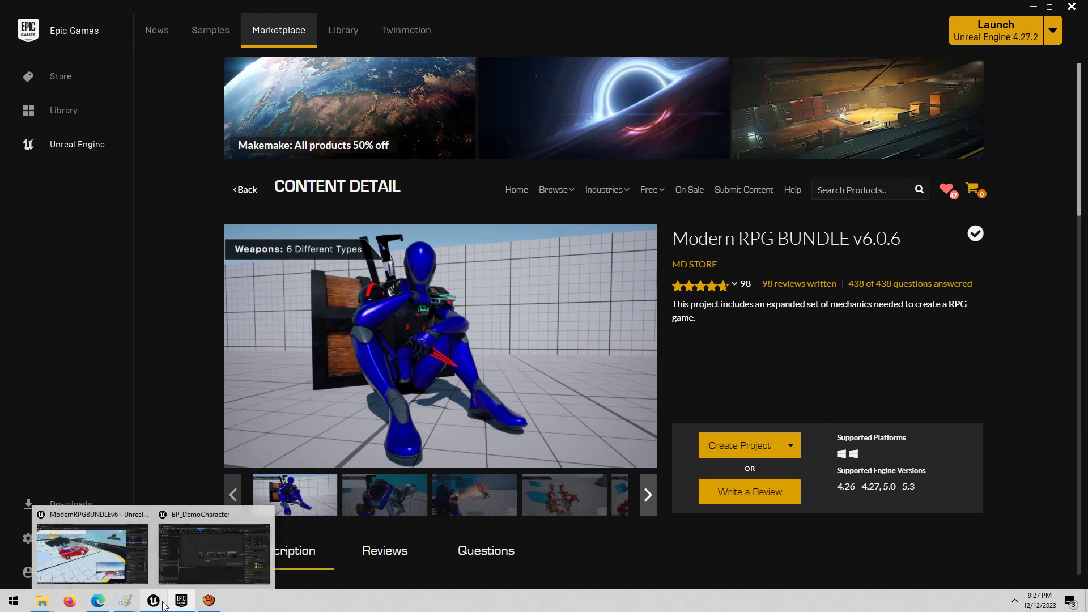
pyautogui.click(110, 569)
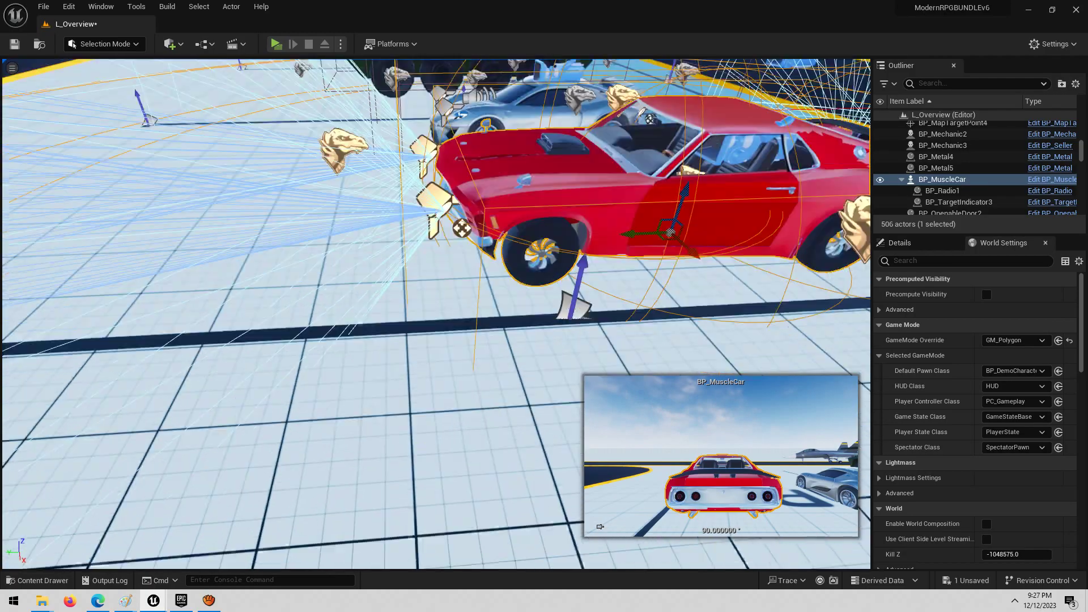
# Step: Move the red BP_MuscleCar from its space beside the silver car to the far end of the parking line
pyautogui.moveTo(436, 314); pyautogui.dragTo(475, 311, button='right')
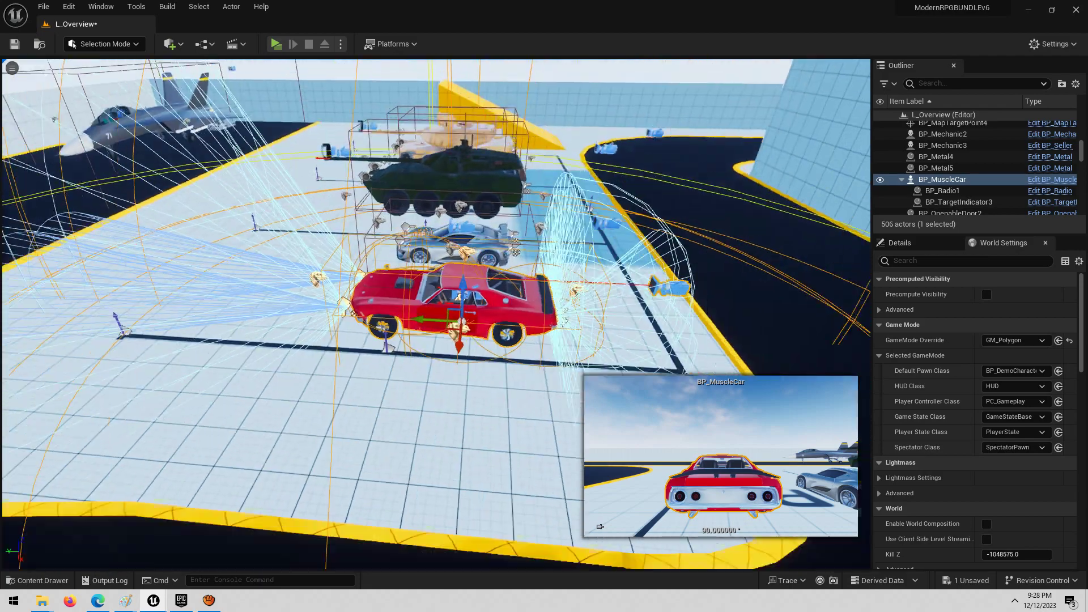
pyautogui.scroll(5, 433, 325)
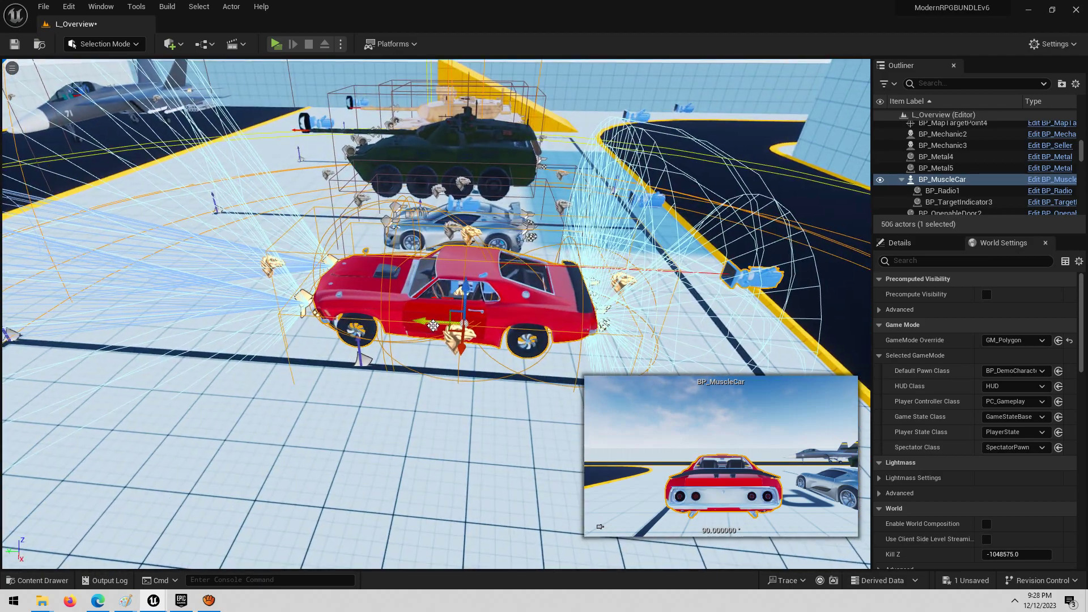
pyautogui.moveTo(433, 325)
pyautogui.mouseDown()
pyautogui.moveTo(448, 320)
pyautogui.moveTo(210, 310)
pyautogui.moveTo(253, 323)
pyautogui.moveTo(441, 324)
pyautogui.mouseUp()
pyautogui.moveTo(452, 299); pyautogui.dragTo(391, 303, button='right')
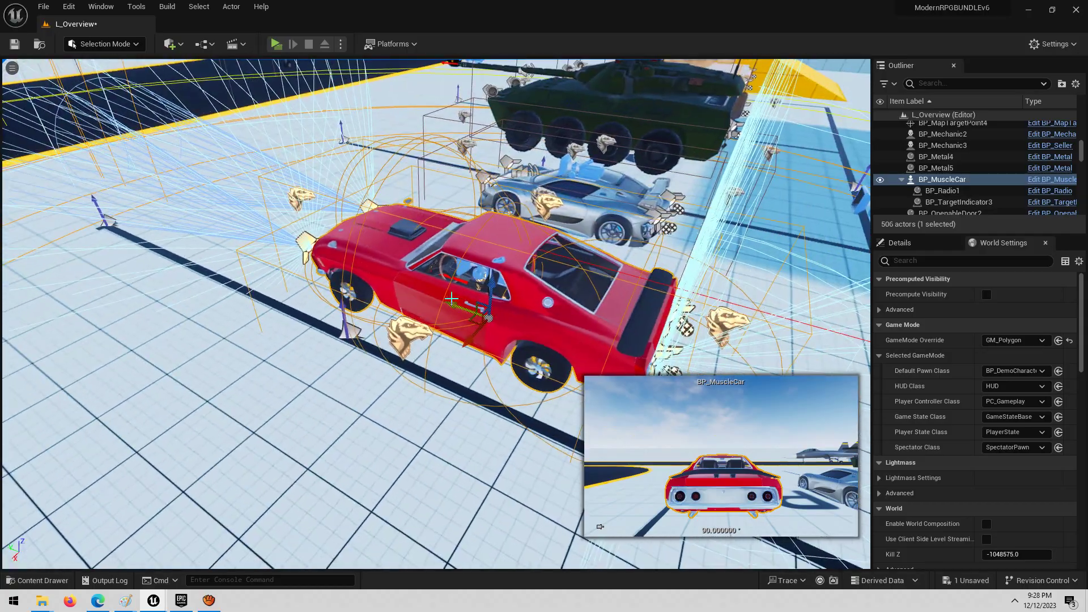
pyautogui.moveTo(452, 298); pyautogui.dragTo(421, 299)
pyautogui.moveTo(342, 276); pyautogui.dragTo(136, 196)
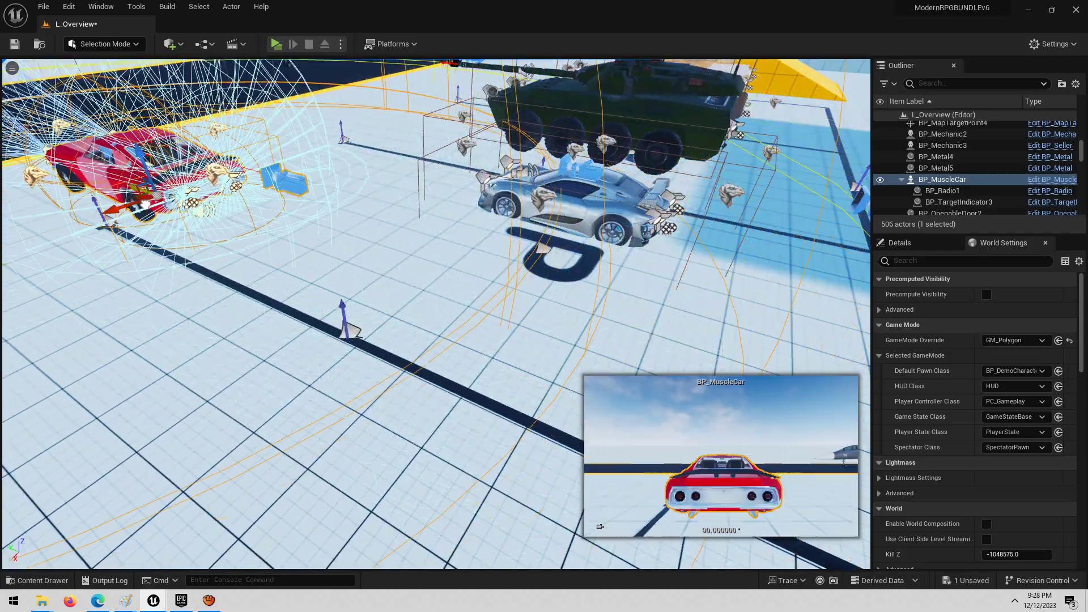
# Step: Rotate BP_MuscleCar slightly about its vertical axis at the end of the parking line
pyautogui.moveTo(136, 195); pyautogui.dragTo(85, 215, button='right')
pyautogui.press('w')
pyautogui.press('e')
pyautogui.press('s')
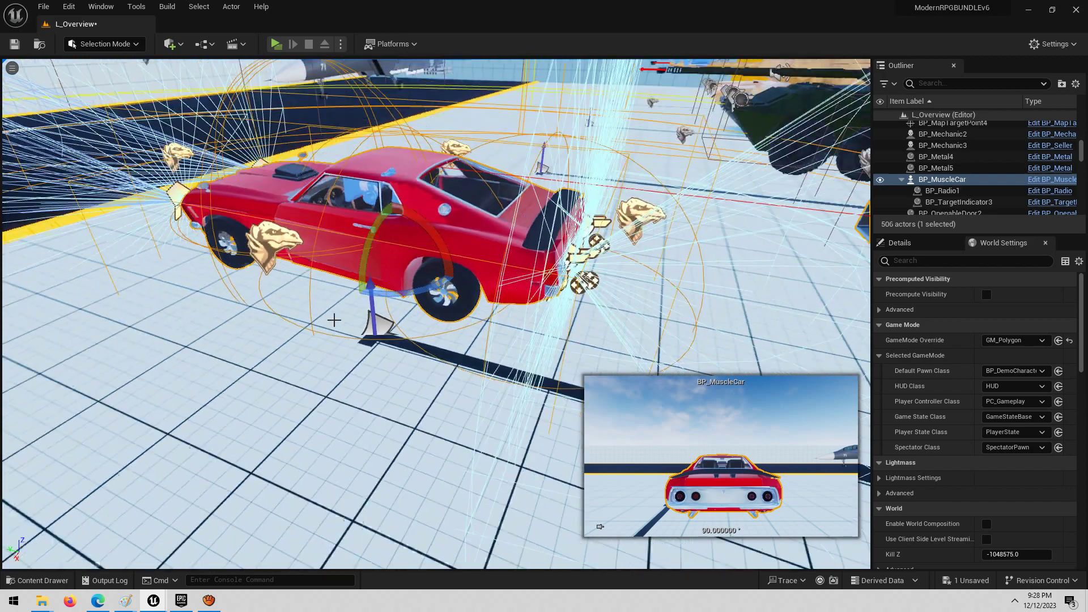
pyautogui.moveTo(376, 297); pyautogui.dragTo(414, 306)
pyautogui.press('s')
pyautogui.moveTo(414, 306); pyautogui.dragTo(354, 287, button='right')
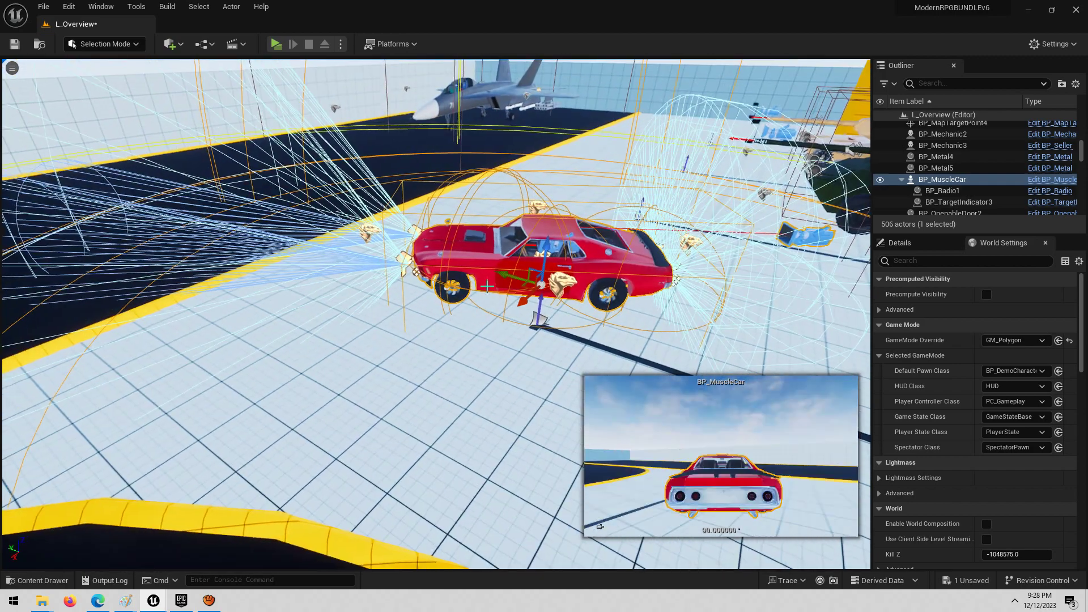
# Step: Move BP_MuscleCar out of the parking area to the yellow edge at the bend of the road
pyautogui.press('w')
pyautogui.moveTo(510, 272); pyautogui.dragTo(300, 319)
pyautogui.press('e')
pyautogui.moveTo(300, 318); pyautogui.dragTo(232, 309, button='right')
pyautogui.press('s')
pyautogui.press('w')
pyautogui.moveTo(428, 296); pyautogui.dragTo(233, 358)
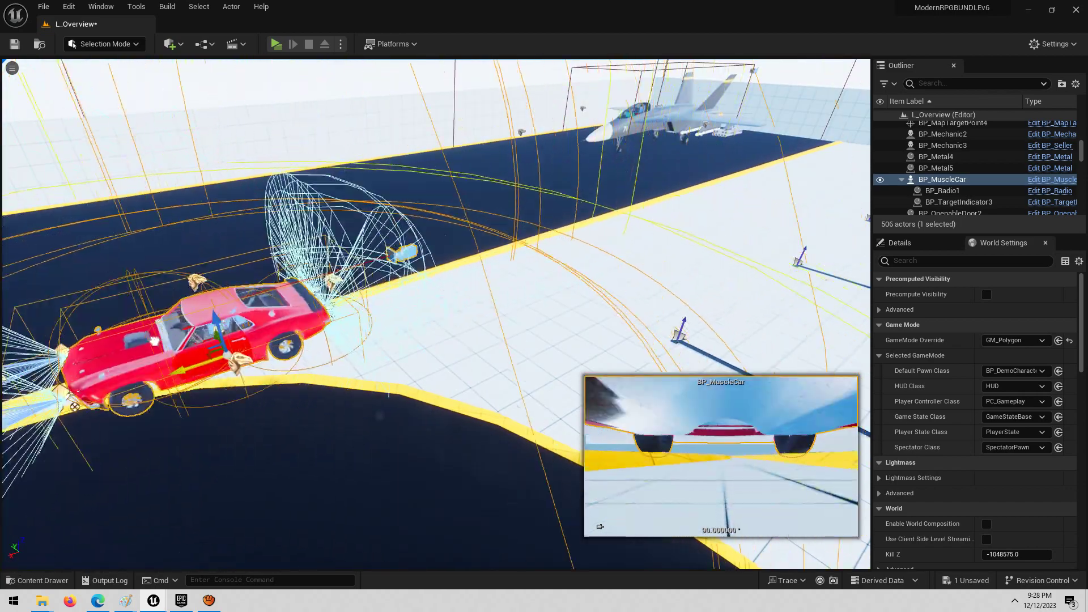
# Step: Shift BP_MuscleCar further along the yellow edge onto the dark road
pyautogui.moveTo(234, 359); pyautogui.dragTo(85, 343, button='right')
pyautogui.press('d')
pyautogui.moveTo(233, 335); pyautogui.dragTo(304, 332, button='right')
pyautogui.press('e')
pyautogui.press('w')
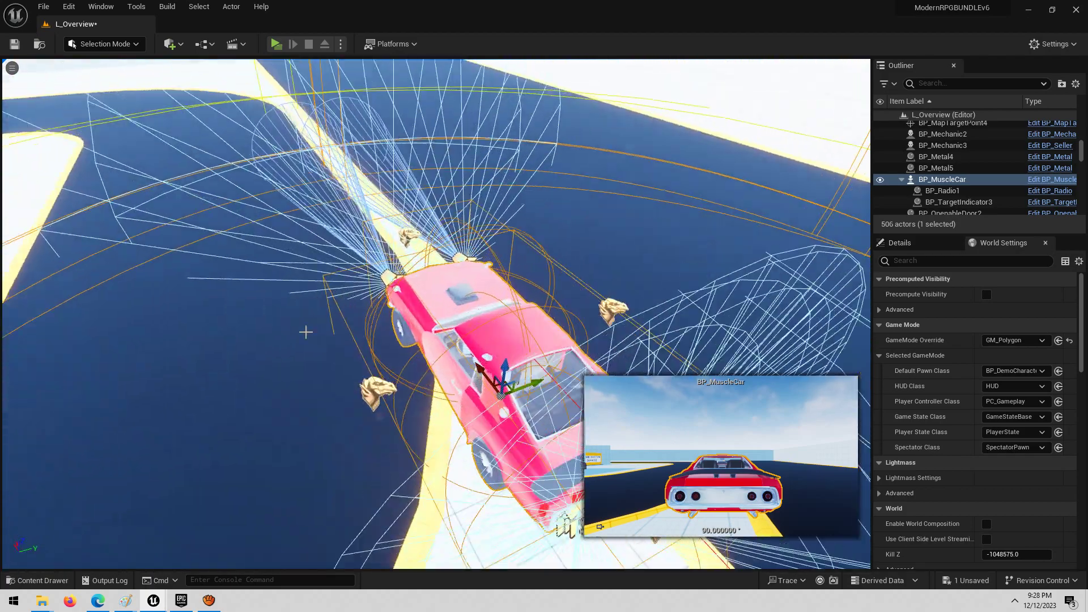
pyautogui.moveTo(506, 378); pyautogui.dragTo(336, 187)
# Step: Rotate BP_MuscleCar on the road by about -50° around its vertical axis to face the Build System building
pyautogui.moveTo(337, 187); pyautogui.dragTo(294, 150, button='right')
pyautogui.press('w')
pyautogui.press('e')
pyautogui.moveTo(502, 312); pyautogui.dragTo(525, 316)
pyautogui.moveTo(525, 315); pyautogui.dragTo(533, 285, button='right')
pyautogui.press('e')
pyautogui.moveTo(574, 266); pyautogui.dragTo(521, 271)
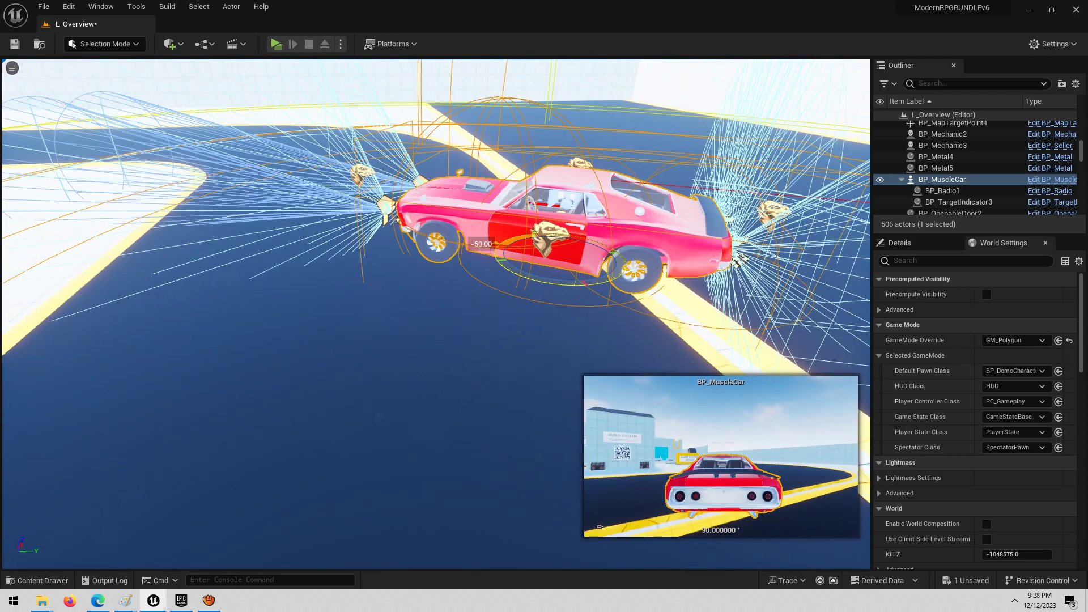
pyautogui.moveTo(522, 270); pyautogui.dragTo(475, 277, button='right')
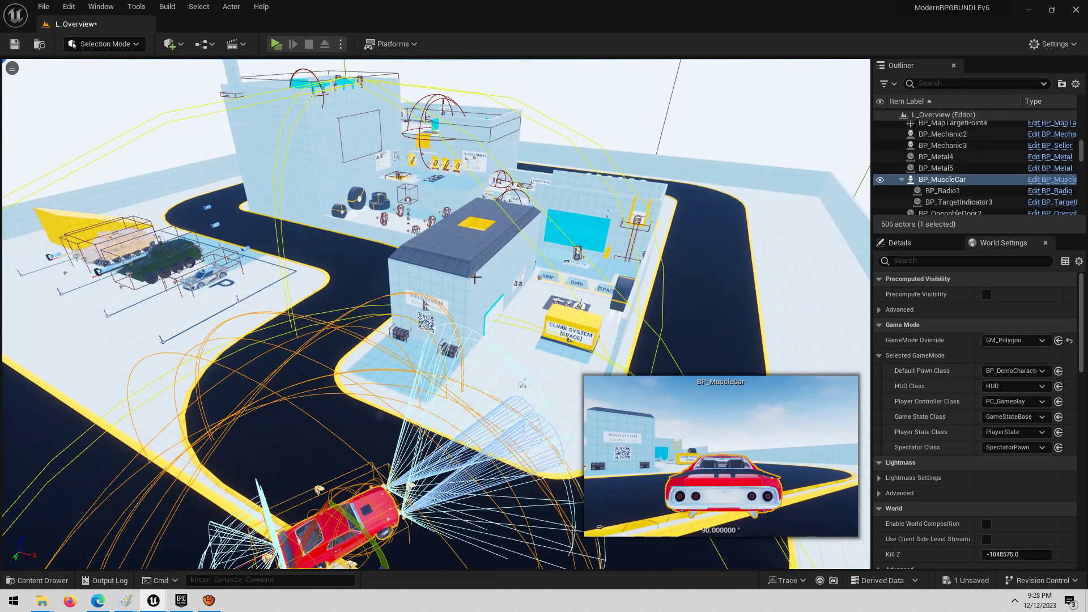